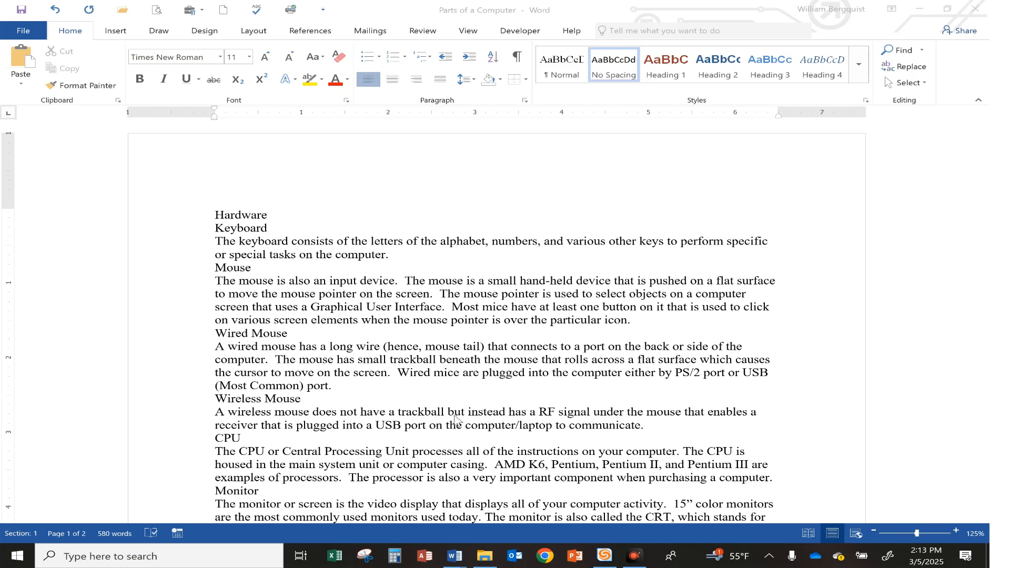
Check the instructions in Document11, then set double line spacing (2.0) for the entire Parts of a Computer document
mouse_move(456, 563)
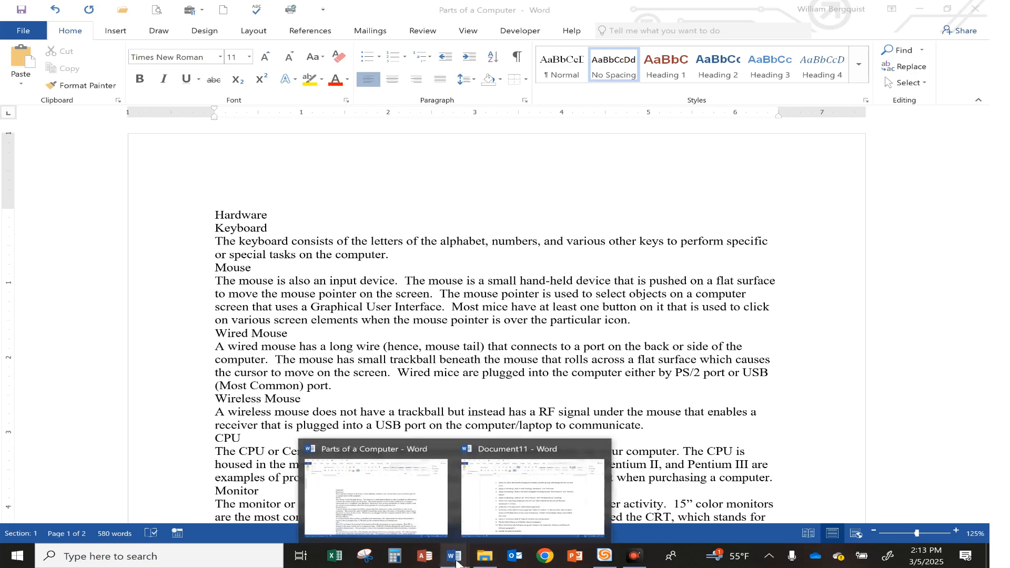
click(517, 512)
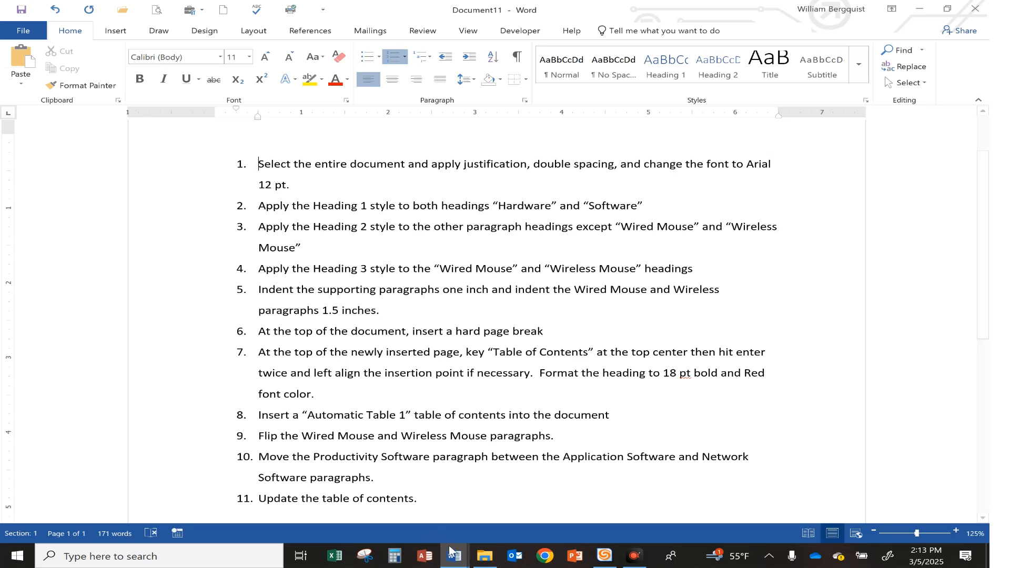
mouse_move(452, 552)
click(350, 476)
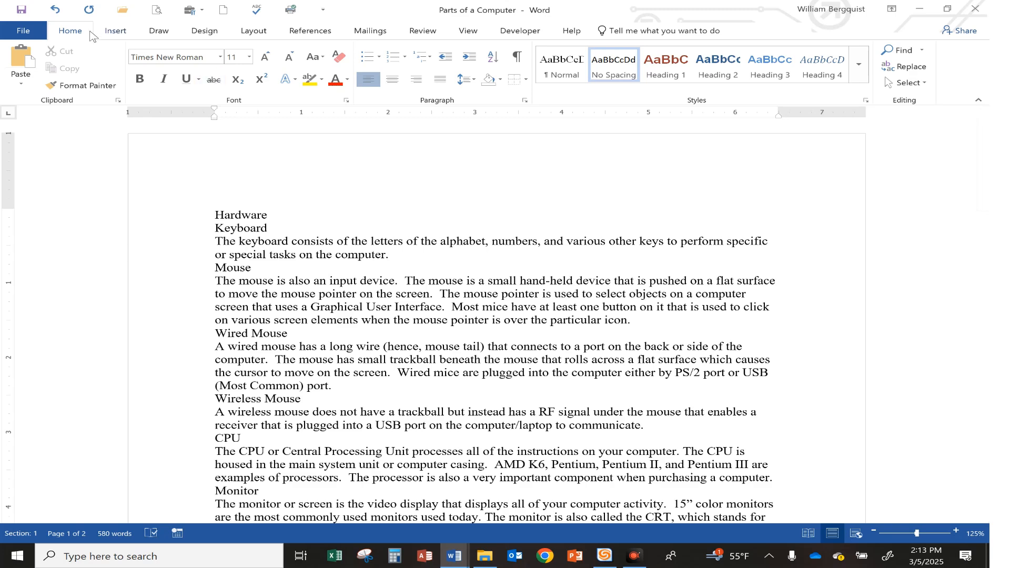
click(908, 83)
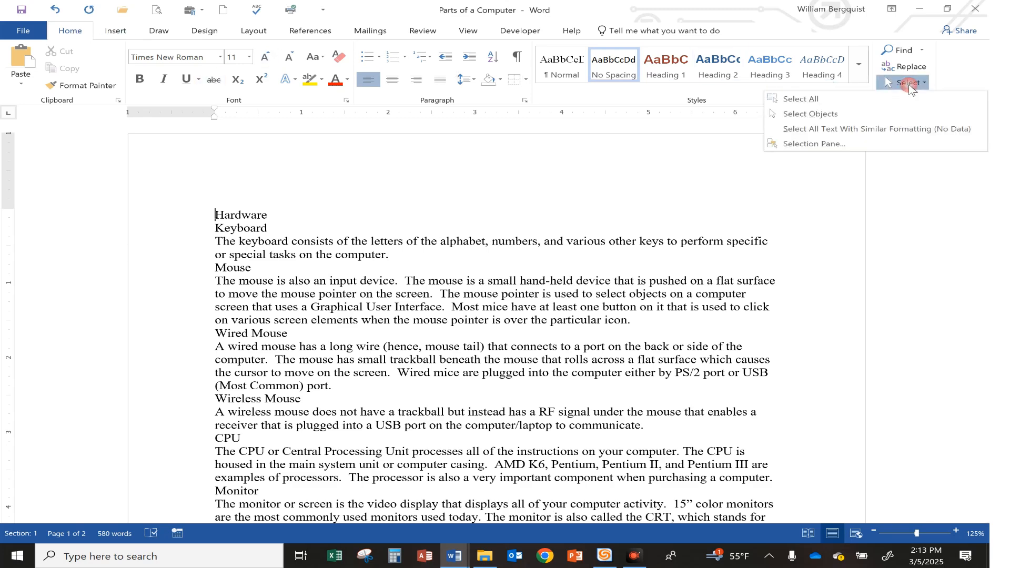
click(912, 100)
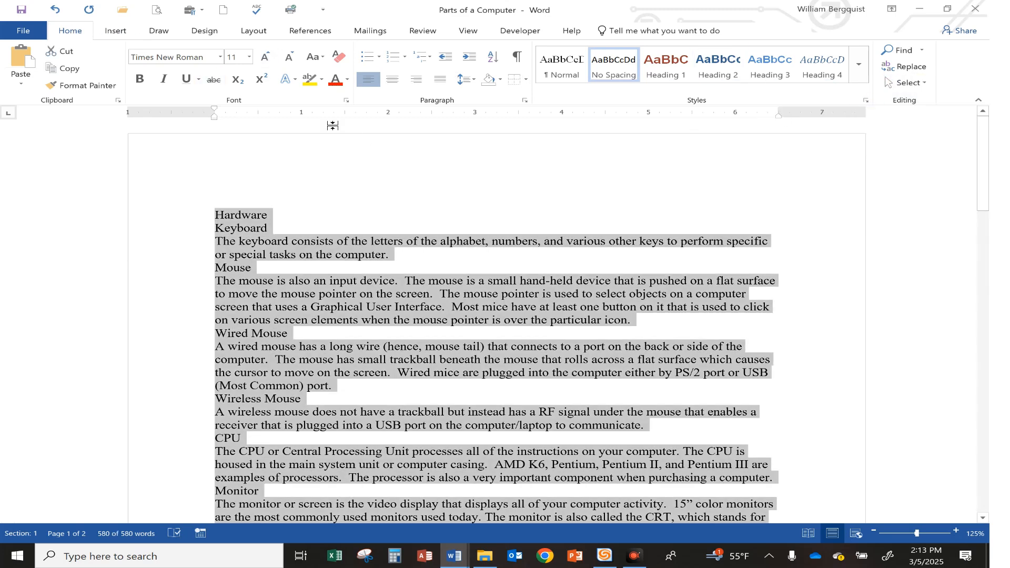
click(464, 79)
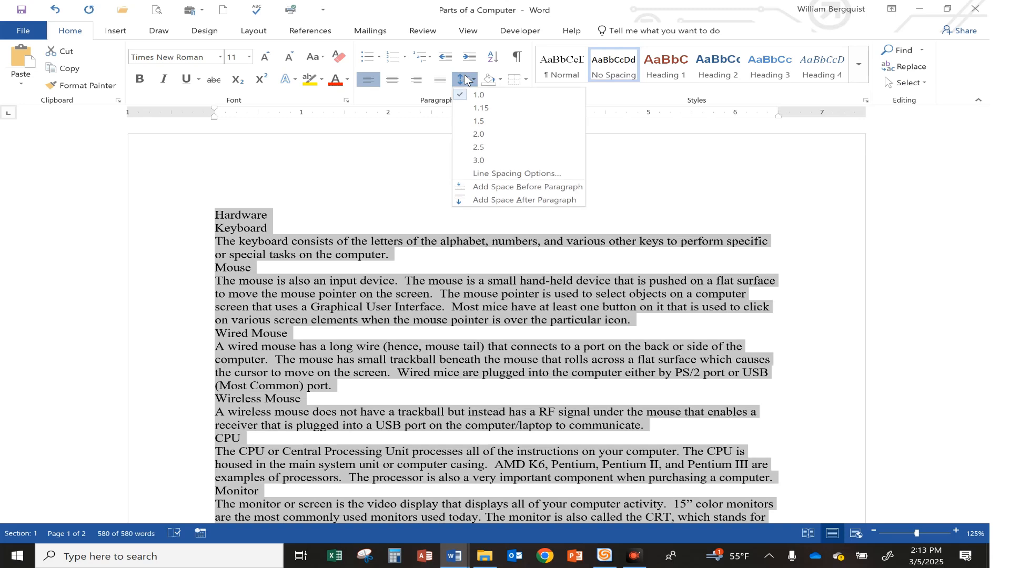
click(476, 134)
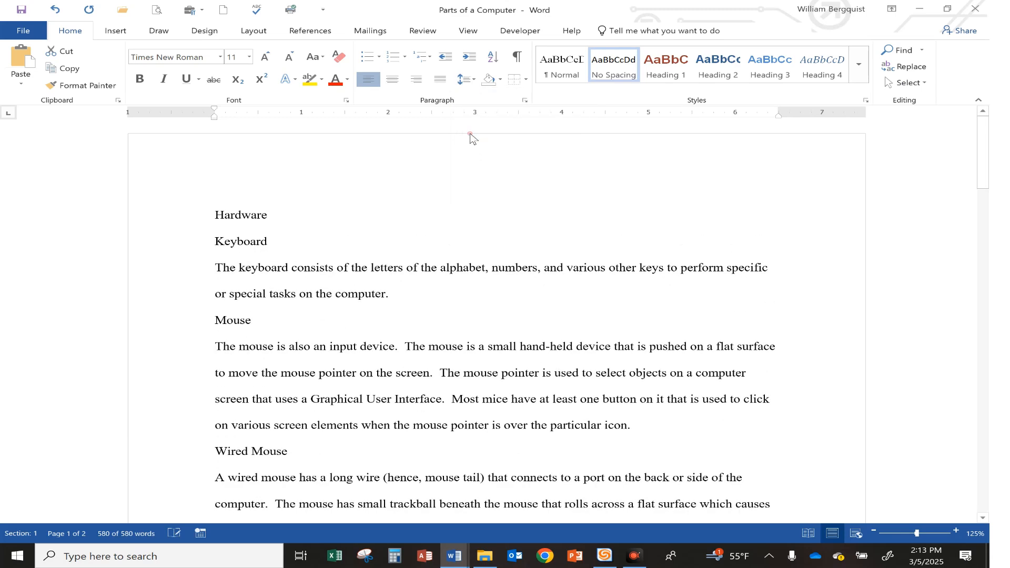
Change the font of the whole document to Arial and justify all of its text
click(220, 57)
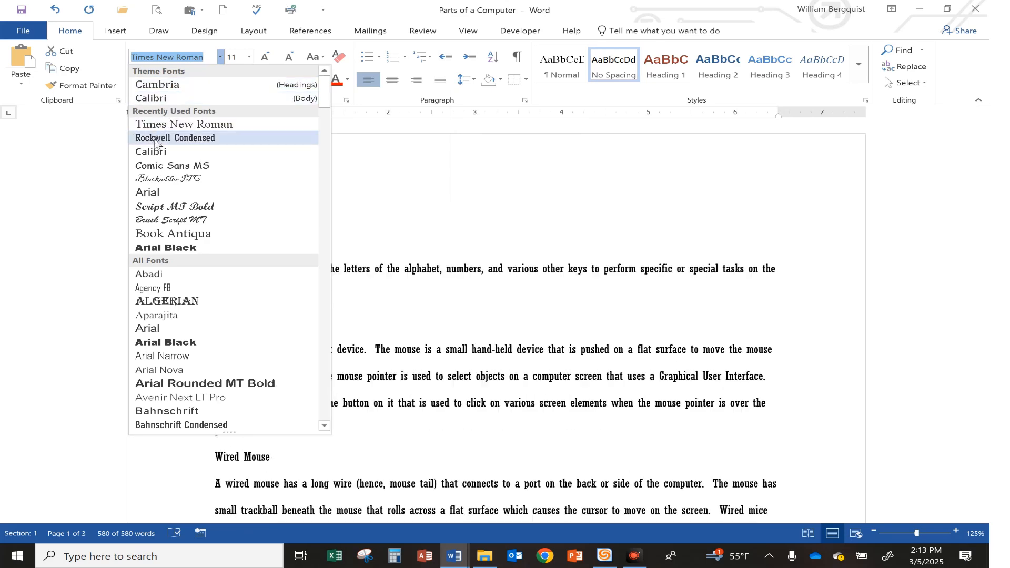
click(149, 193)
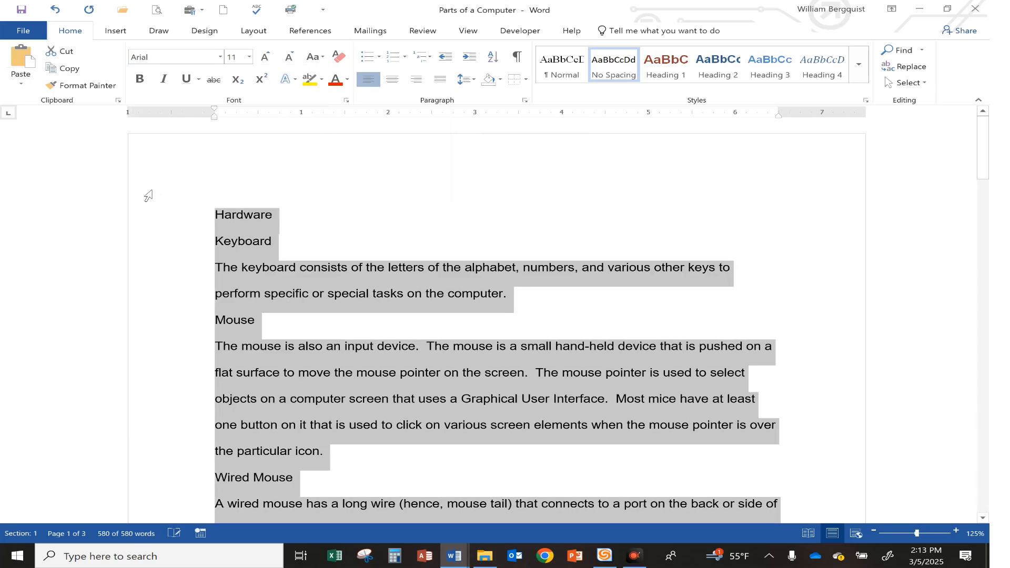
click(441, 79)
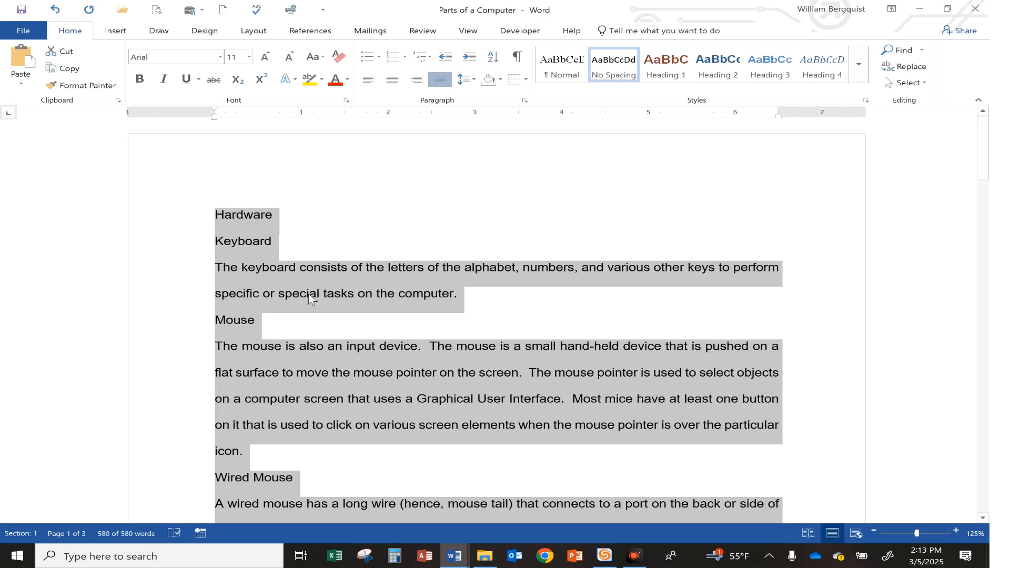
click(309, 295)
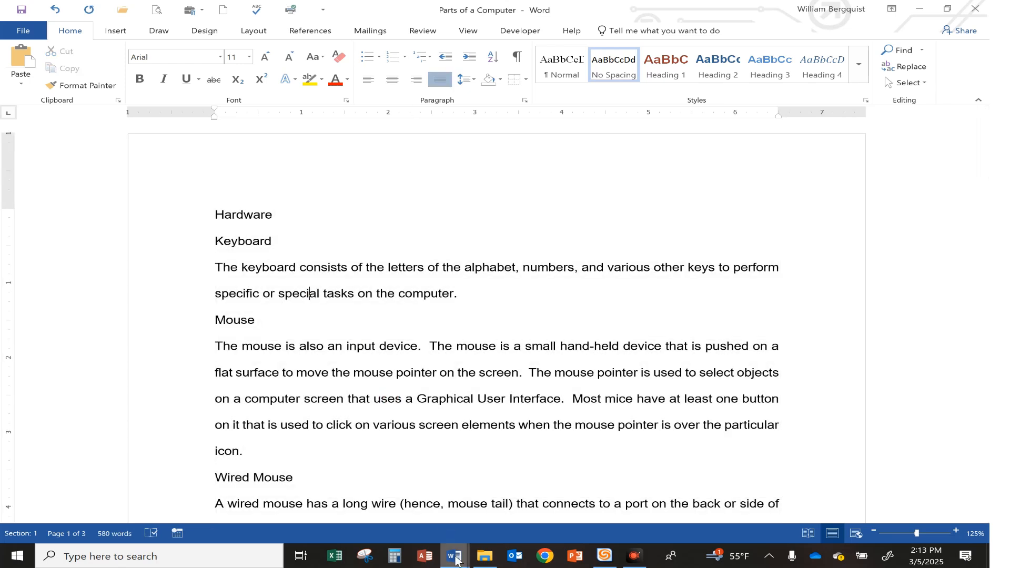
Highlight the first instruction, about justification, spacing and font, in yellow in Document11
mouse_move(455, 560)
click(519, 508)
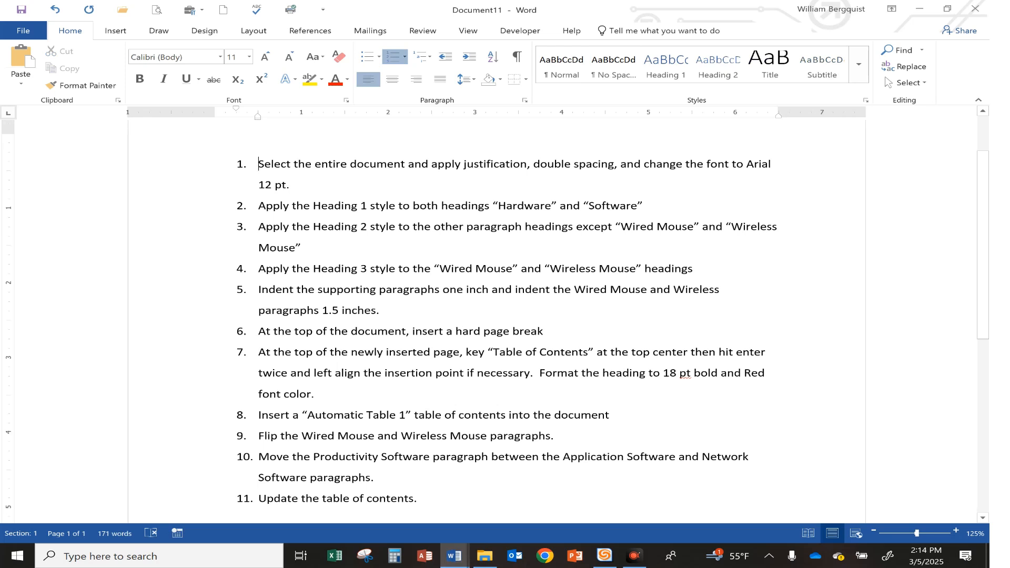
drag(258, 164, 297, 184)
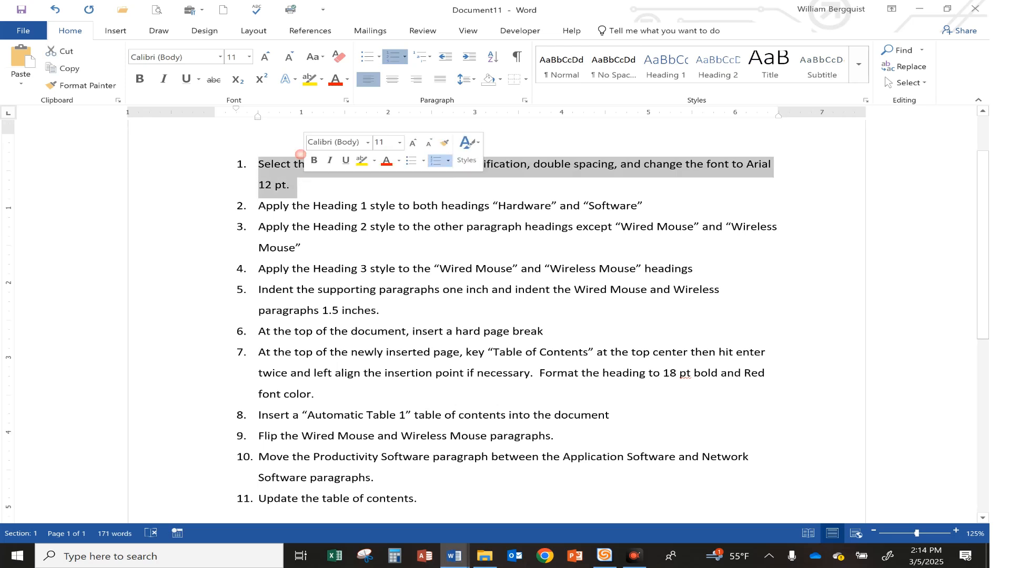
click(309, 79)
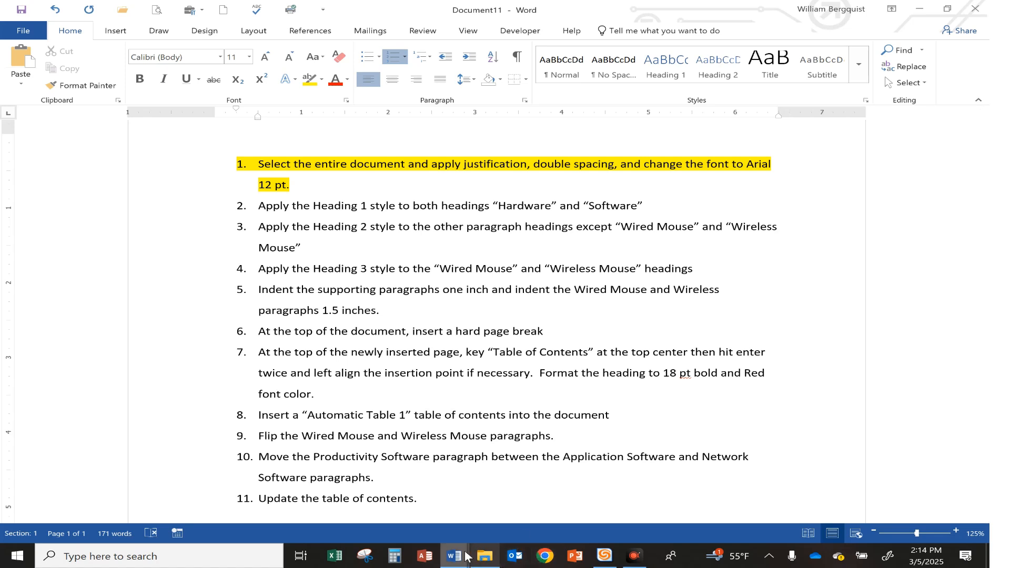
Apply the Heading 1 style to the "Hardware" heading in the Parts of a Computer document
mouse_move(459, 556)
click(376, 497)
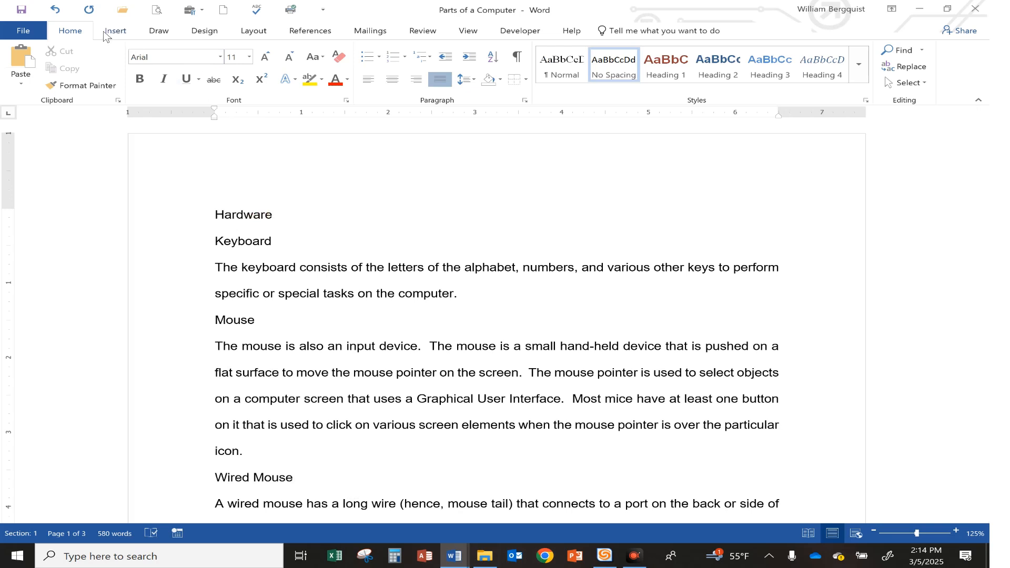
click(667, 67)
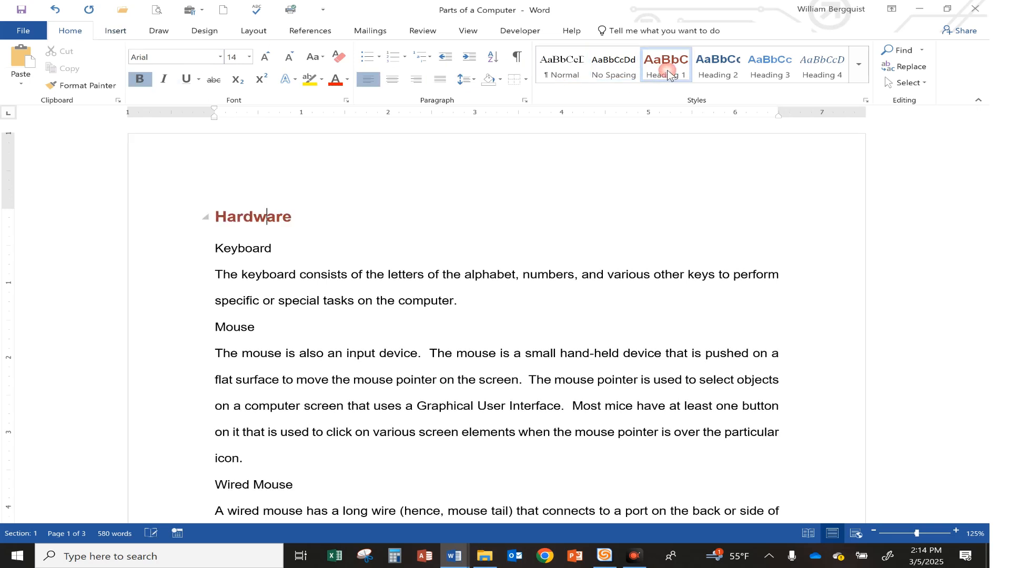
Copy the "Hardware" heading's formatting to the "Software" heading with Format Painter
click(80, 86)
scroll(383, 283, down, 12)
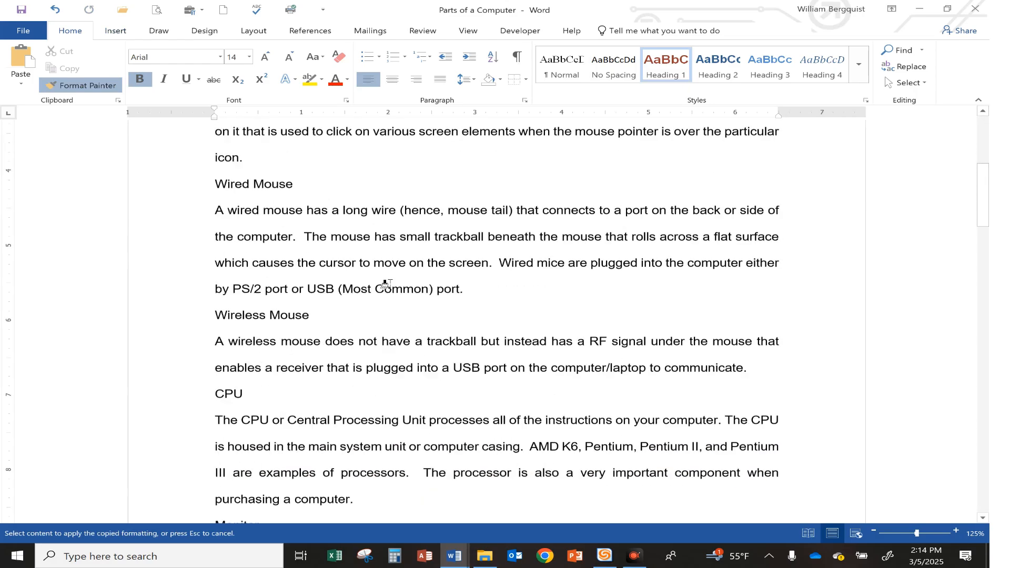
scroll(390, 288, down, 9)
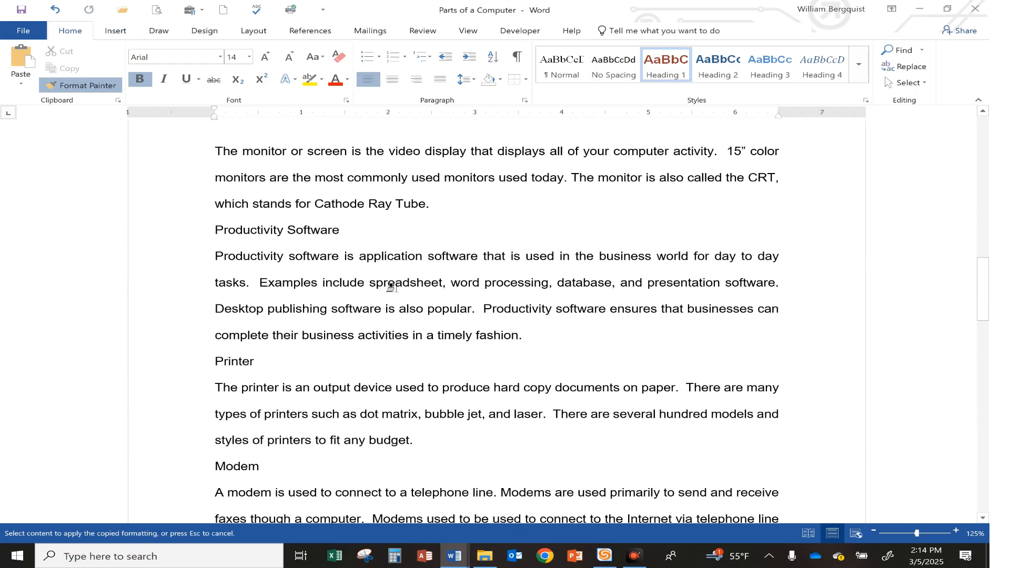
scroll(390, 288, down, 4)
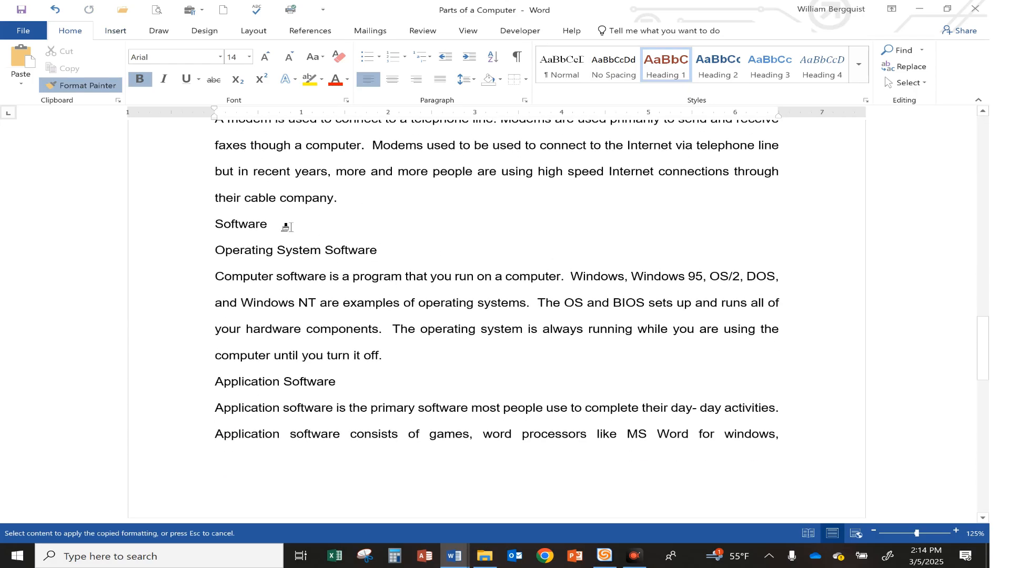
click(236, 226)
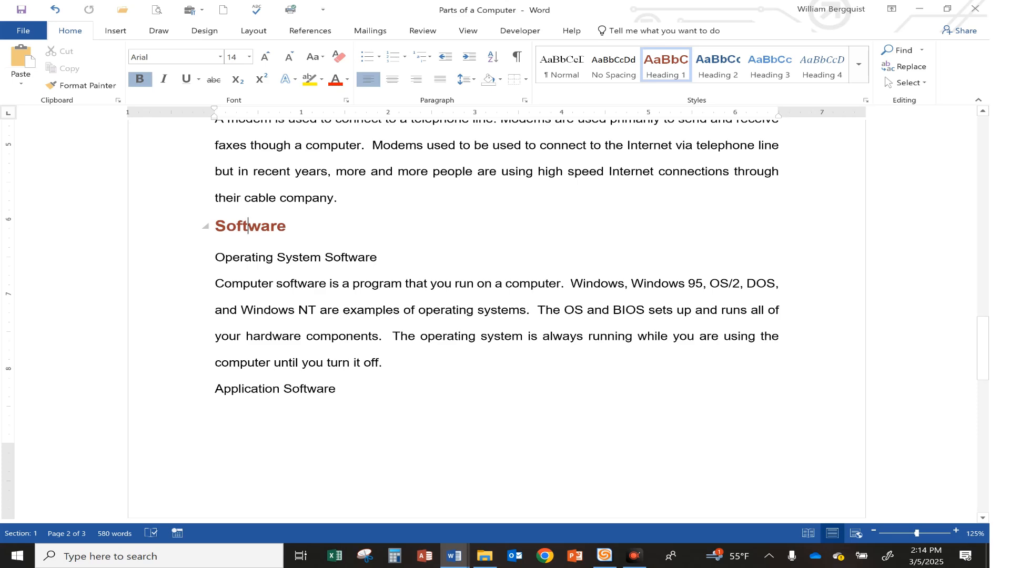
Highlight the second instruction, about applying the Heading 1 style, in yellow in Document11
scroll(377, 263, up, 15)
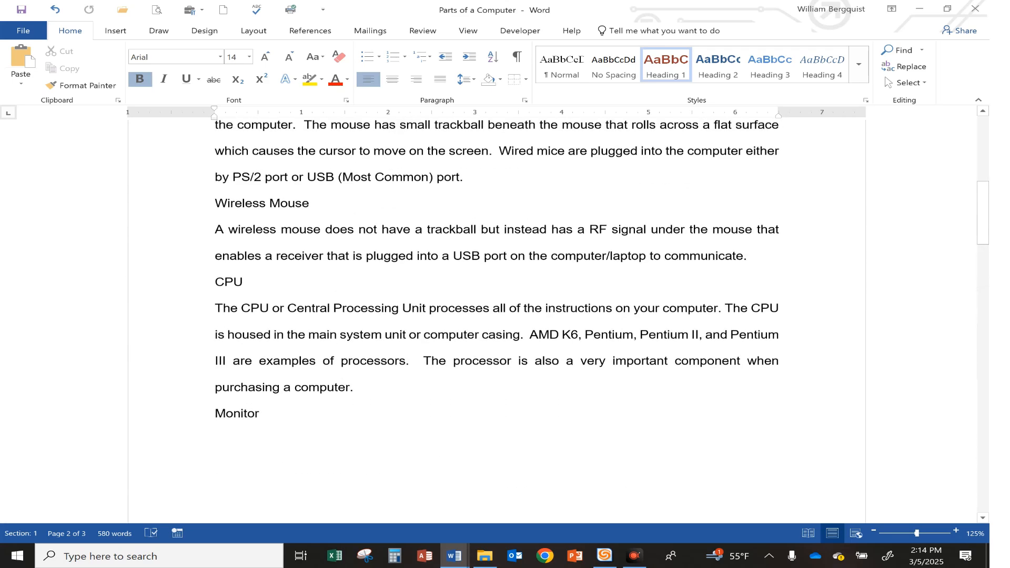
scroll(496, 316, up, 7)
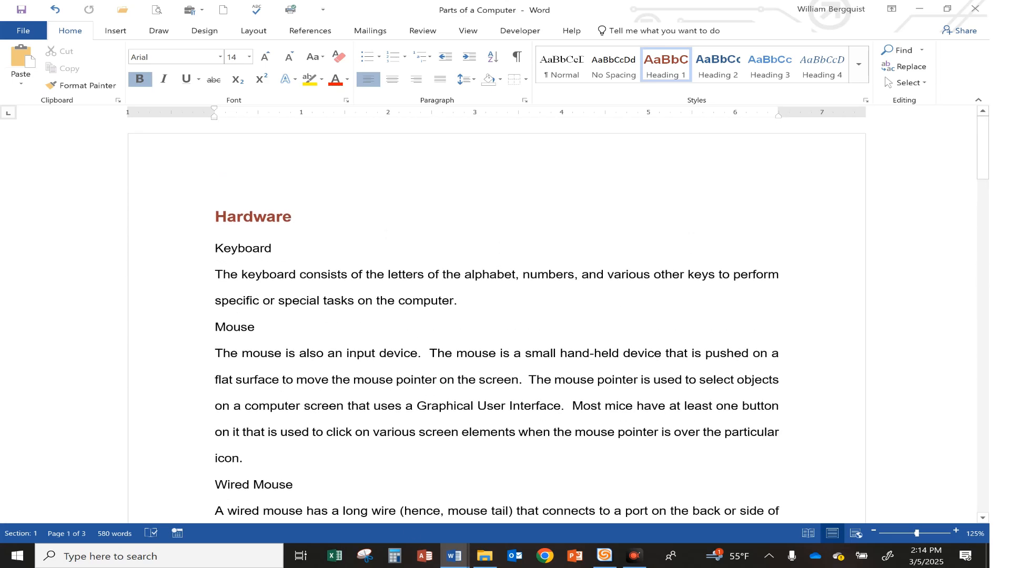
mouse_move(454, 555)
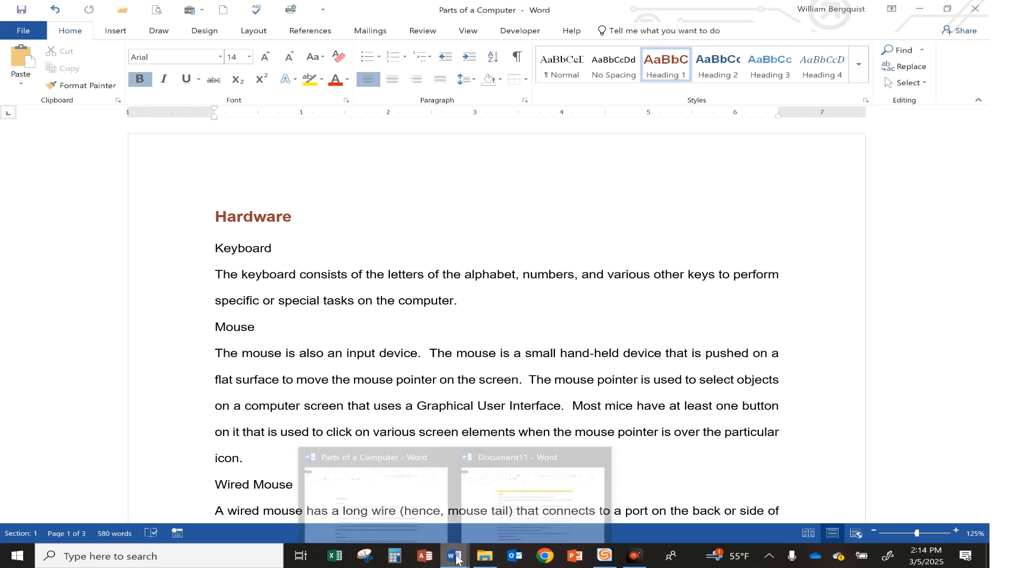
click(409, 504)
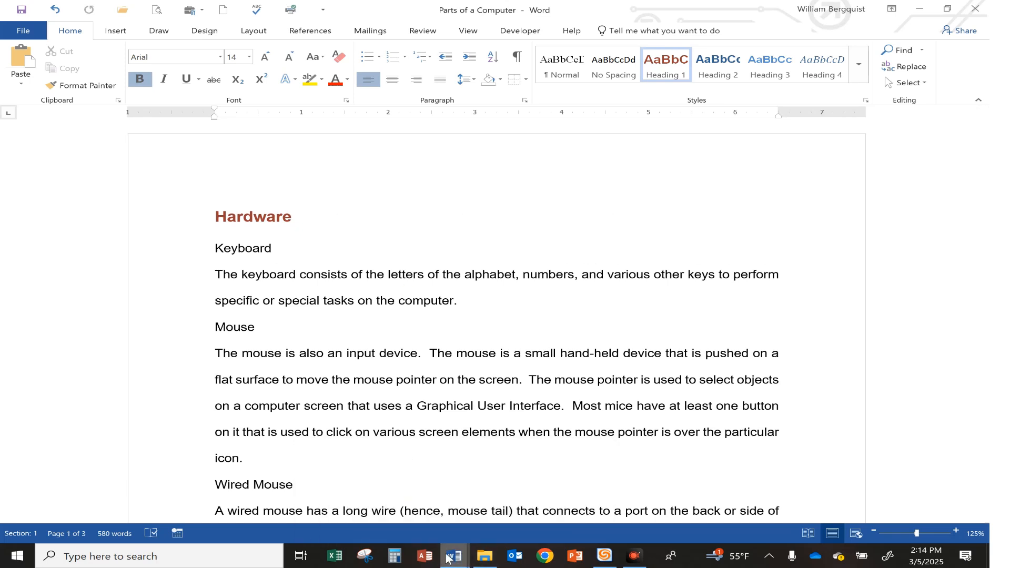
mouse_move(454, 556)
click(508, 499)
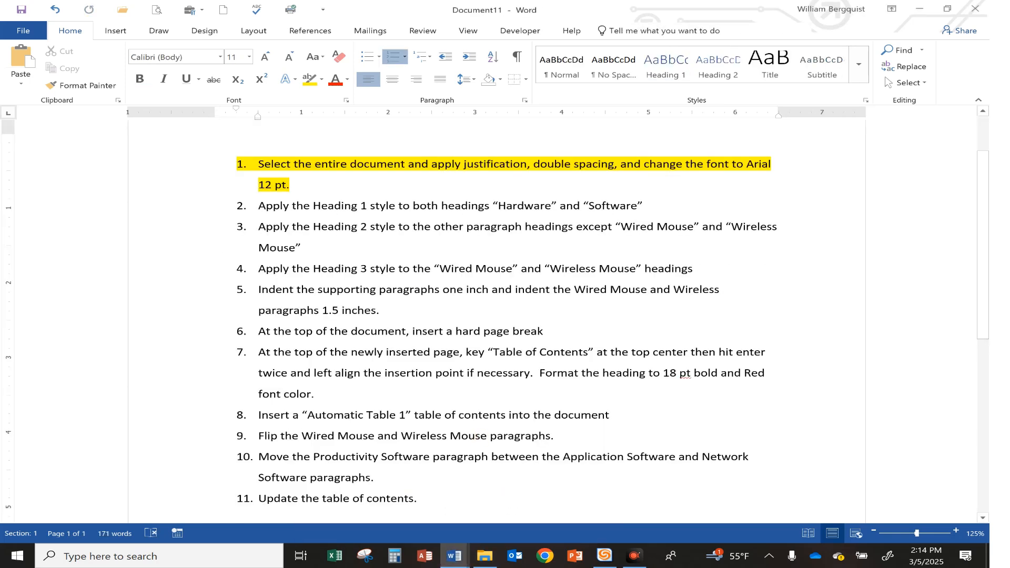
key(ctrl+shift+Right)
key(ctrl+shift+Right)
key(ctrl+shift+Right)
key(ctrl+shift+Right)
key(ctrl+shift+Right)
key(ctrl+shift+Right)
key(ctrl+shift+Right)
key(ctrl+shift+Right)
key(ctrl+shift+Right)
key(ctrl+shift+Right)
key(ctrl+shift+Right)
key(ctrl+shift+Right)
key(ctrl+shift+Right)
key(ctrl+shift+Right)
key(ctrl+shift+Right)
key(ctrl+shift+Right)
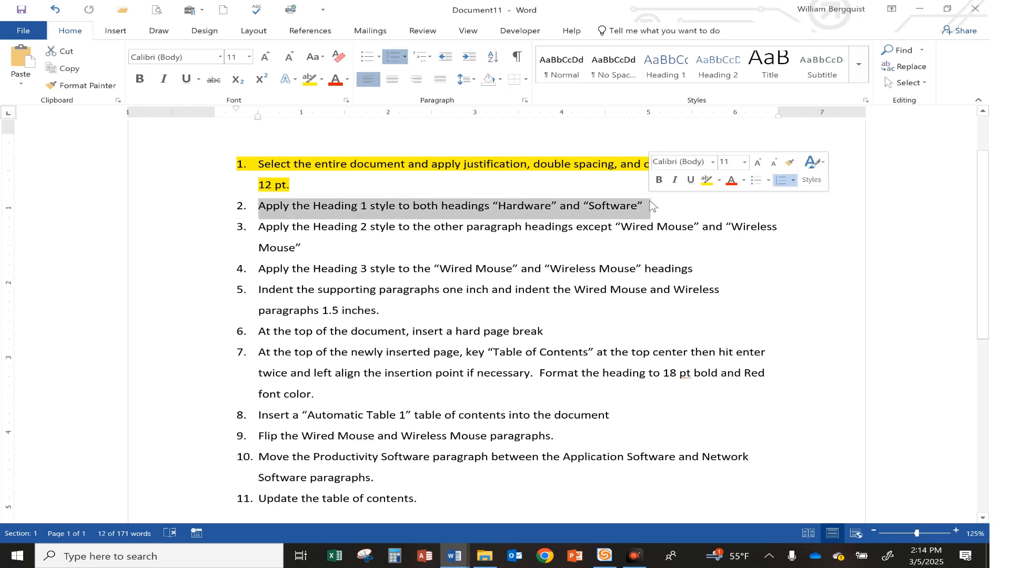
click(706, 180)
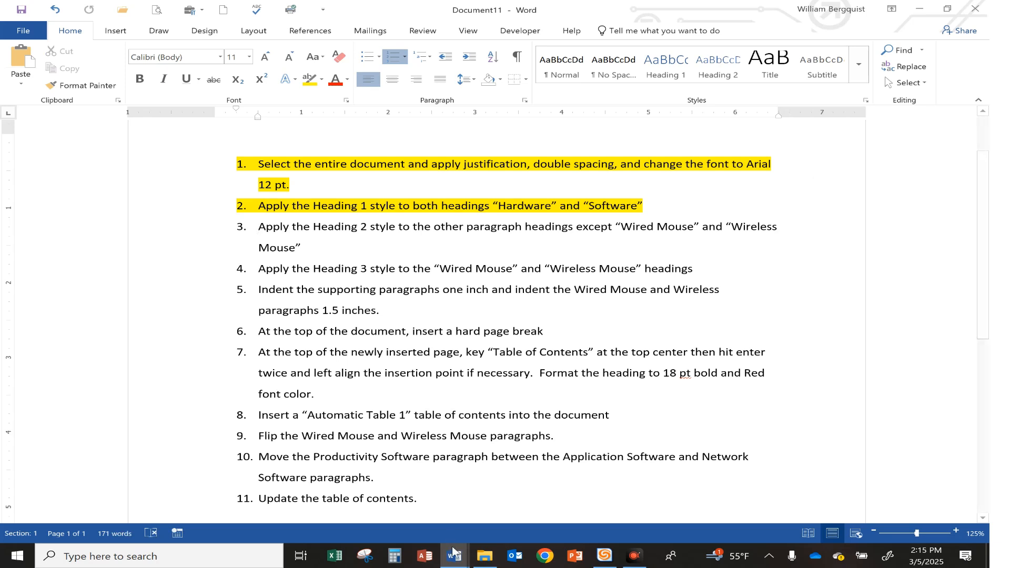
Apply the Heading 2 style to the "Keyboard" heading in the Parts of a Computer document
mouse_move(454, 551)
click(388, 506)
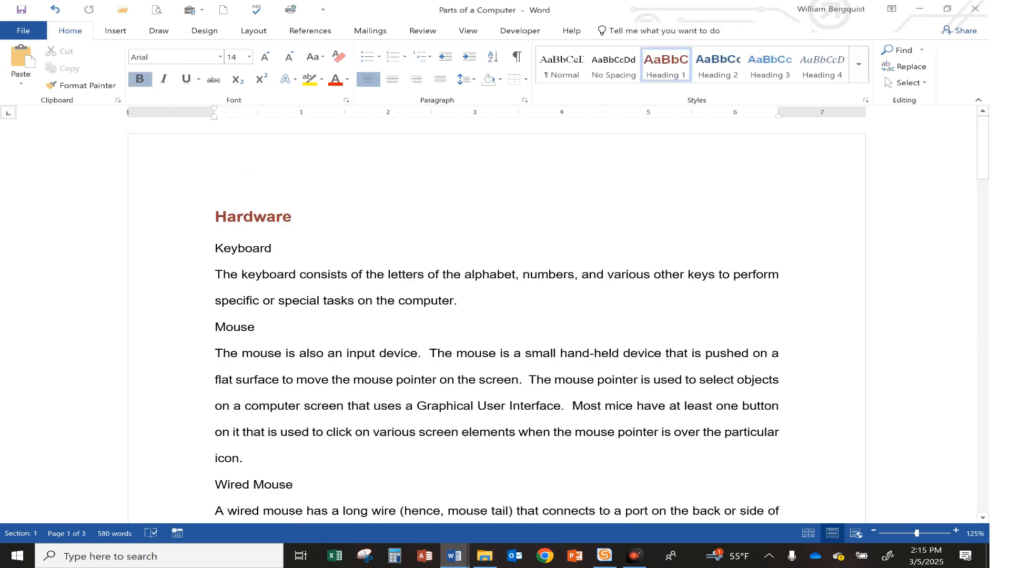
click(252, 250)
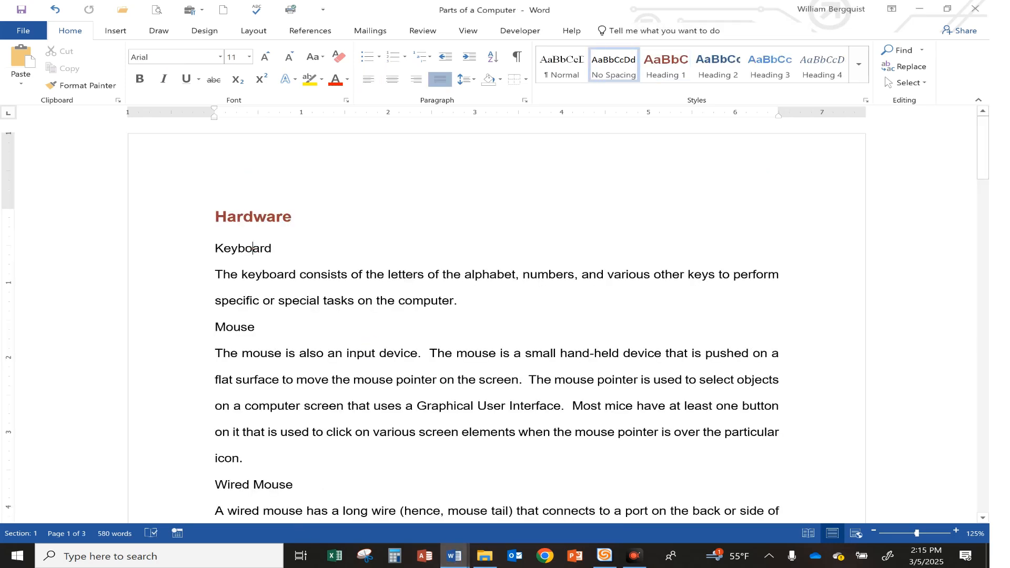
click(719, 67)
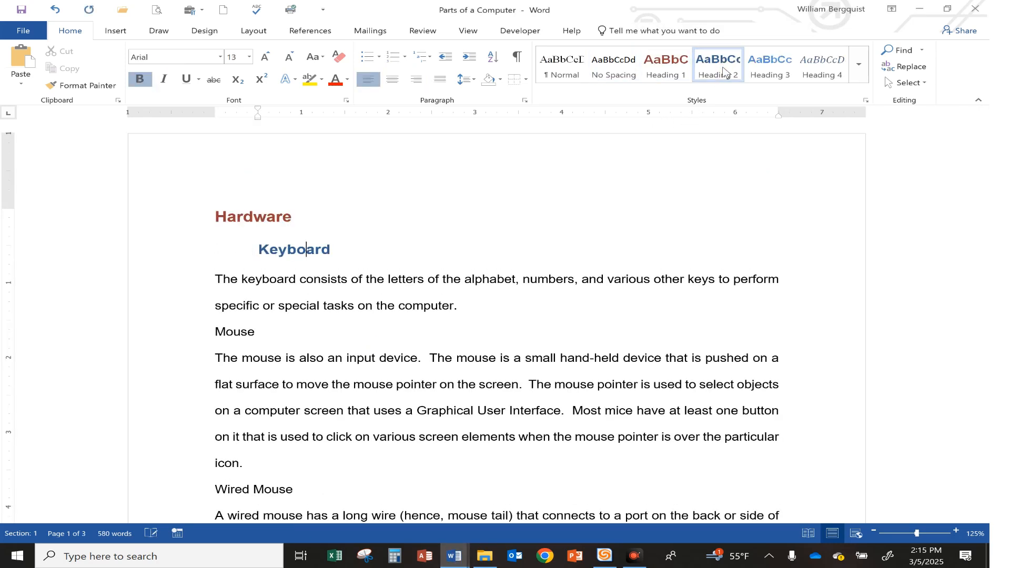
Copy the "Keyboard" heading's formatting to the "Mouse", "CPU" and "Monitor" headings with Format Painter, skipping the wired and wireless mouse headings
click(87, 85)
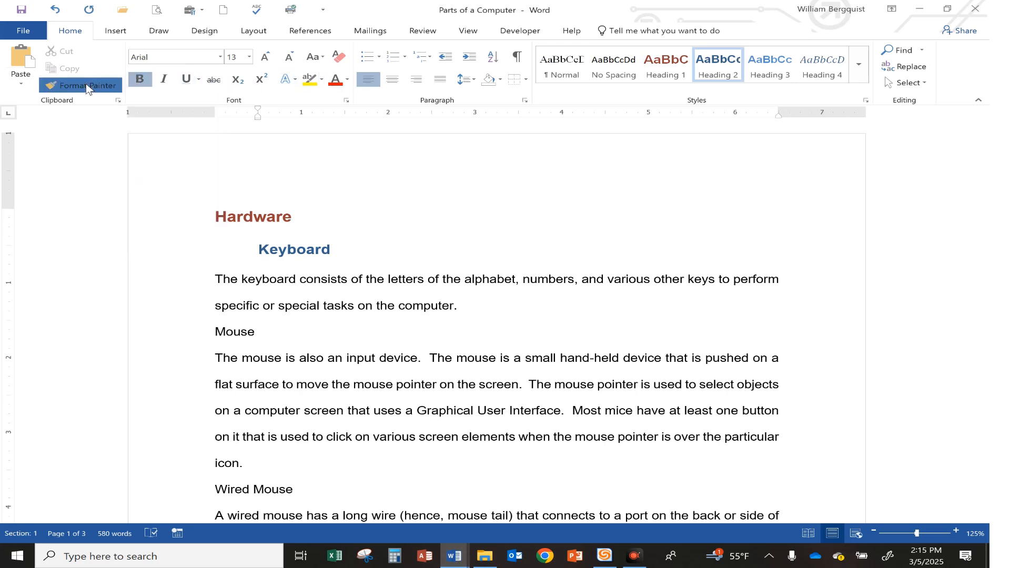
click(232, 333)
scroll(339, 334, down, 3)
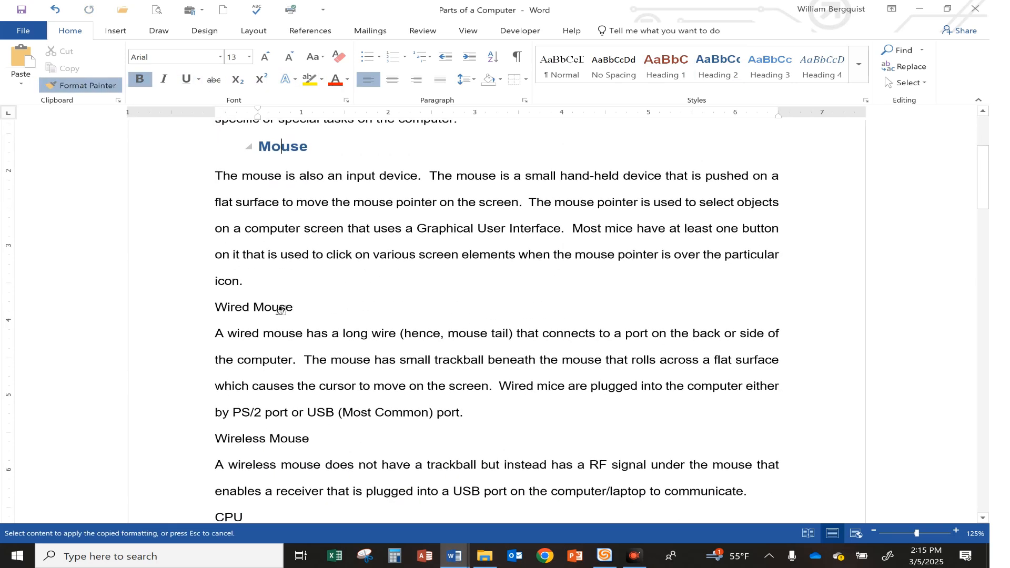
scroll(350, 310, down, 2)
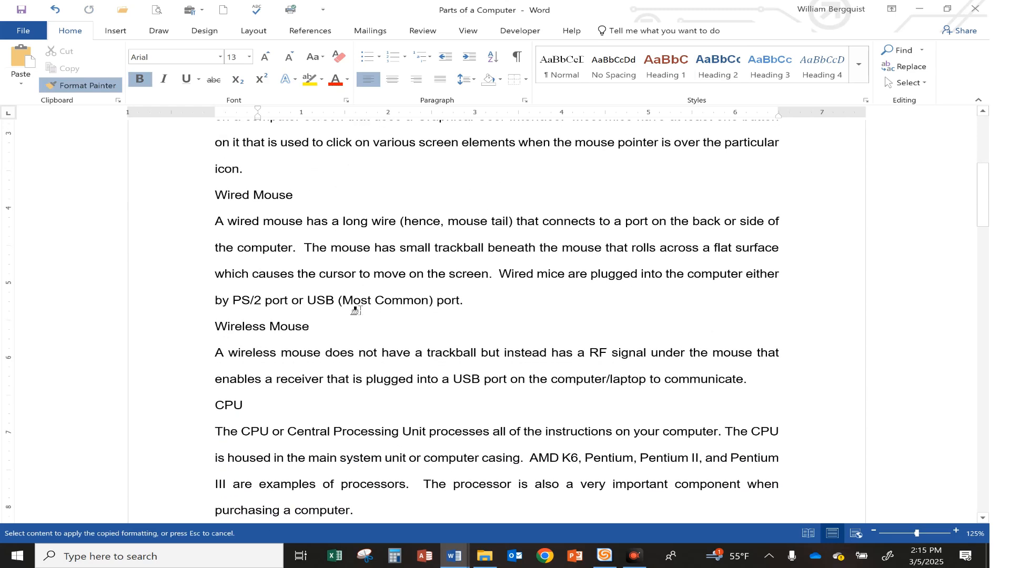
scroll(356, 310, down, 2)
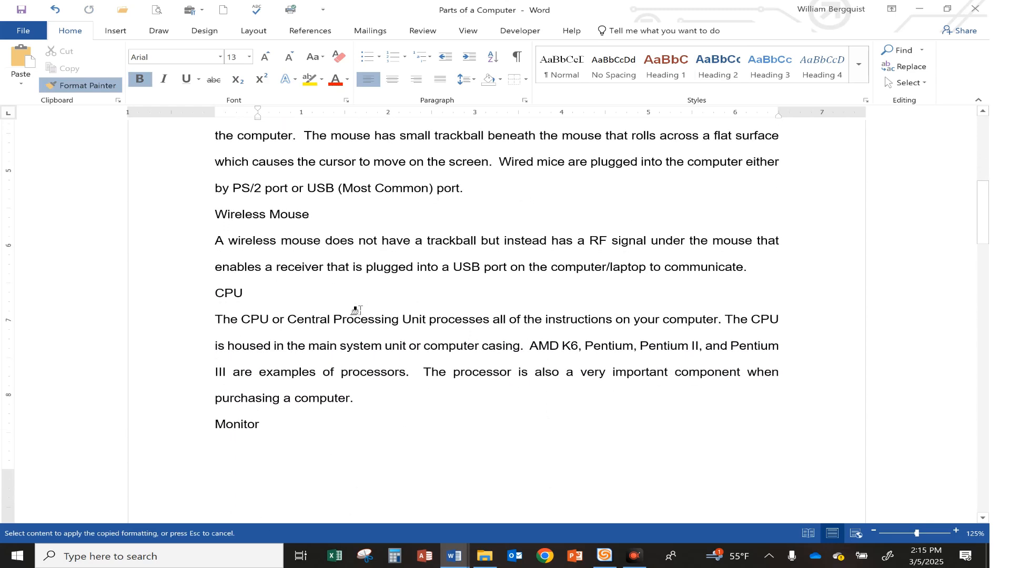
click(224, 295)
scroll(363, 336, down, 3)
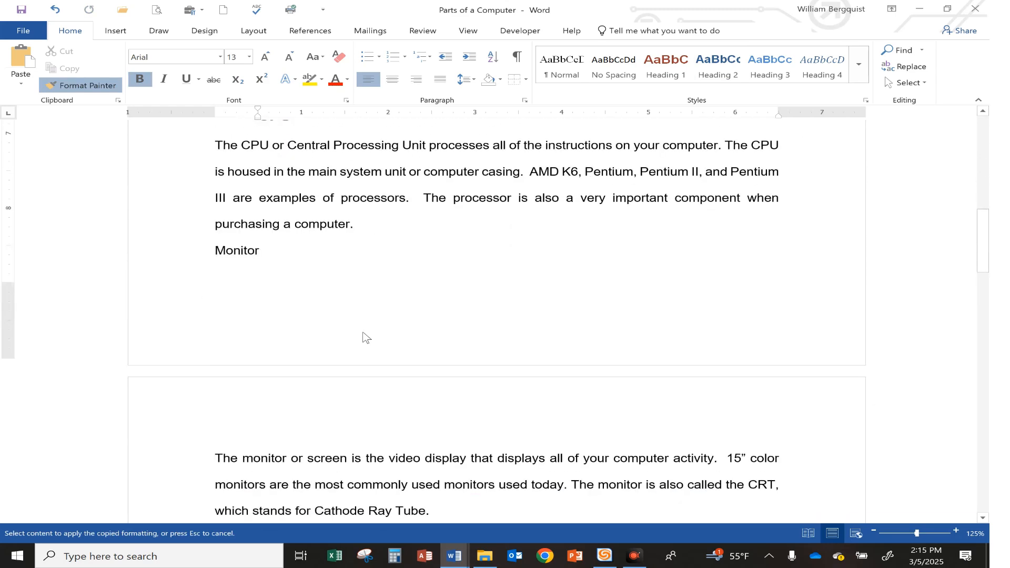
click(237, 242)
Apply the copied Heading 2 formatting to the "Productivity Software", "Printer" and "Modem" headings
scroll(368, 324, down, 3)
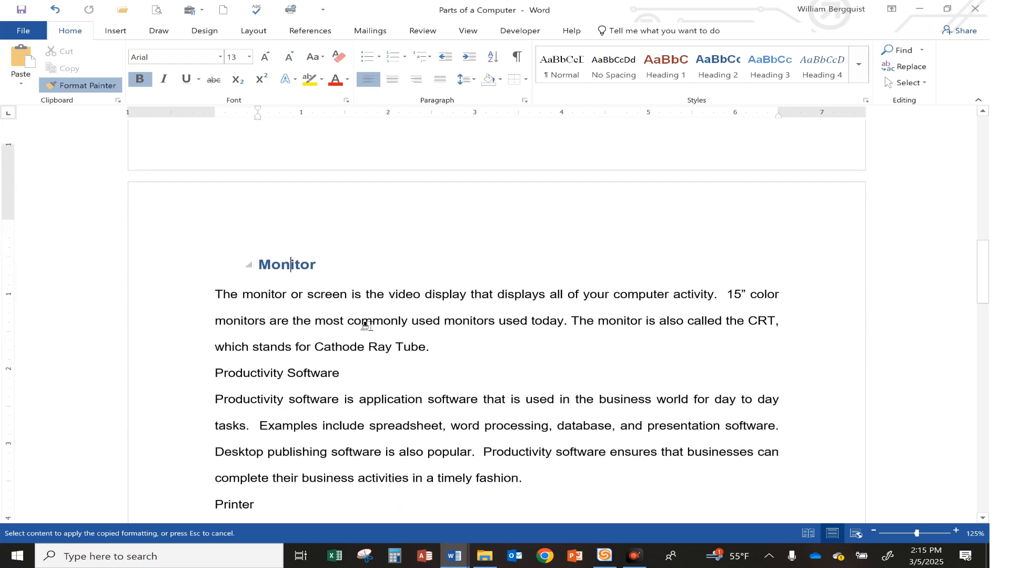
scroll(366, 324, down, 2)
click(270, 260)
scroll(356, 311, down, 1)
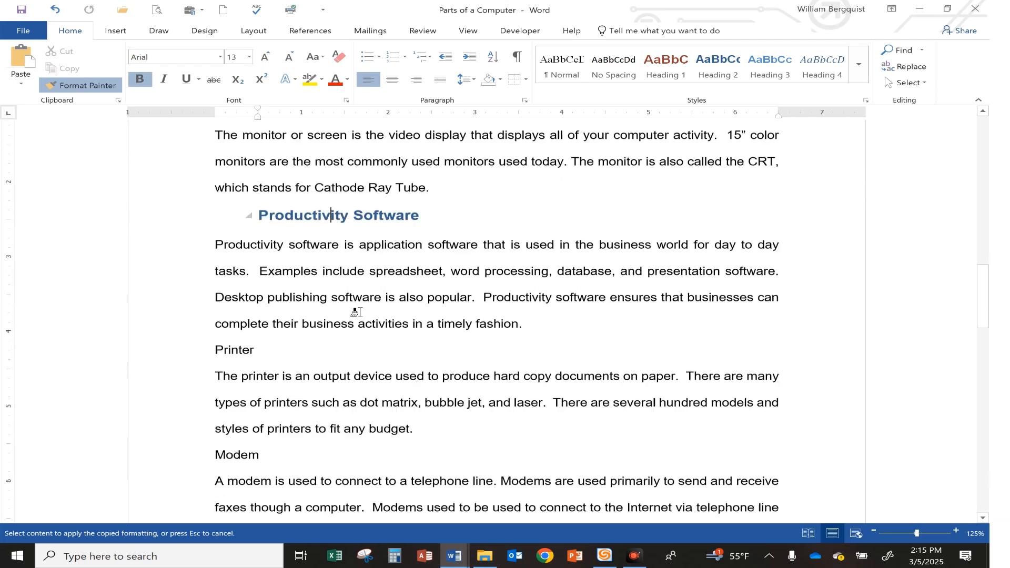
scroll(356, 312, down, 2)
click(234, 212)
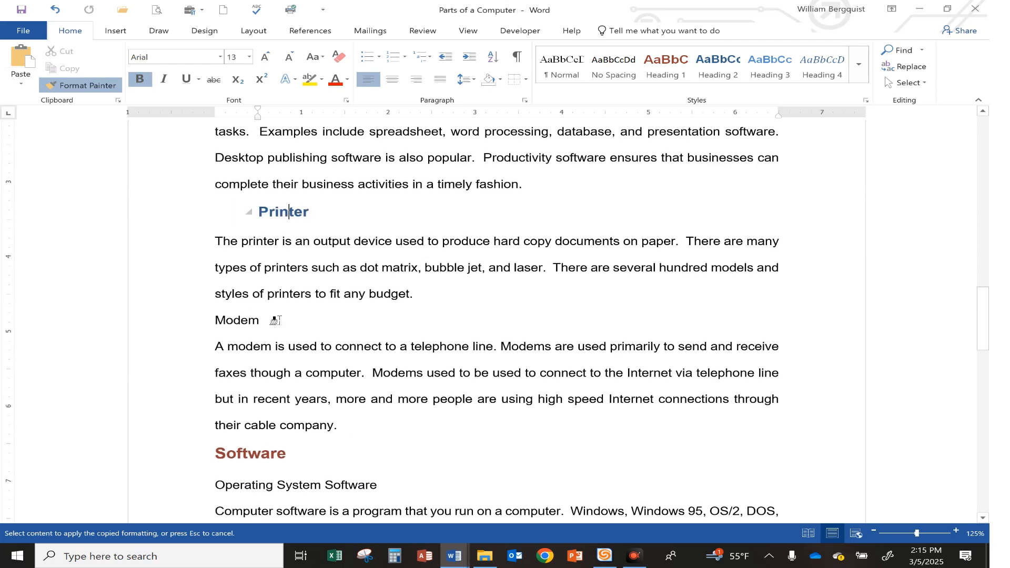
click(236, 321)
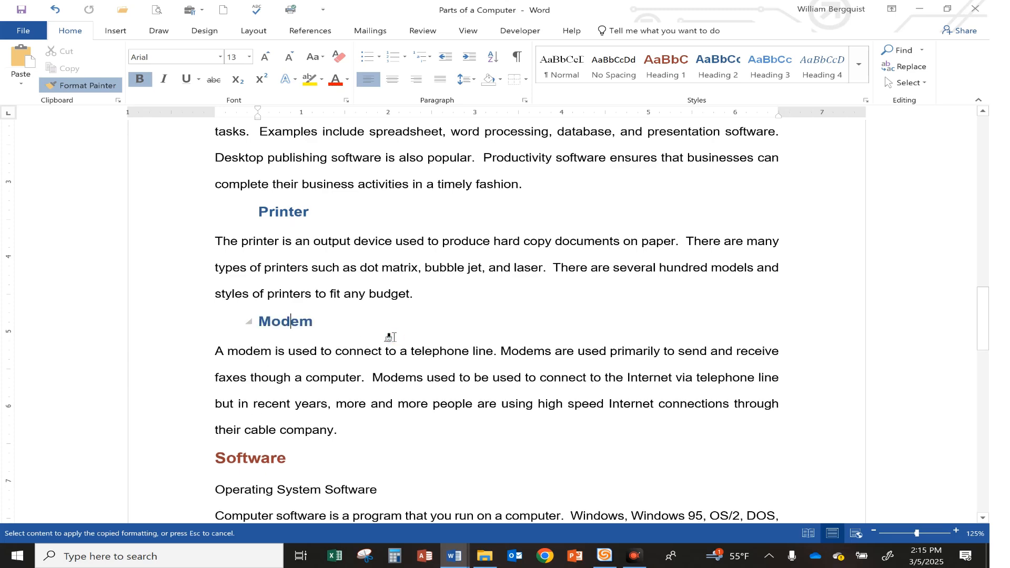
Apply the copied Heading 2 formatting to the "Operating System Software", "Application Software" and "Network Software" headings, and turn off Format Painter
scroll(392, 336, down, 3)
click(314, 270)
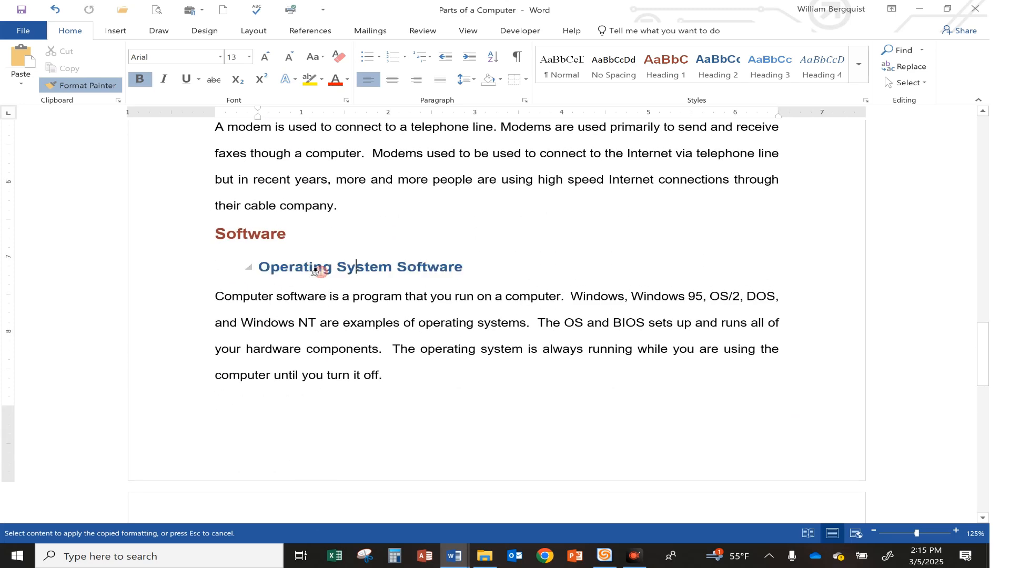
scroll(392, 322, down, 4)
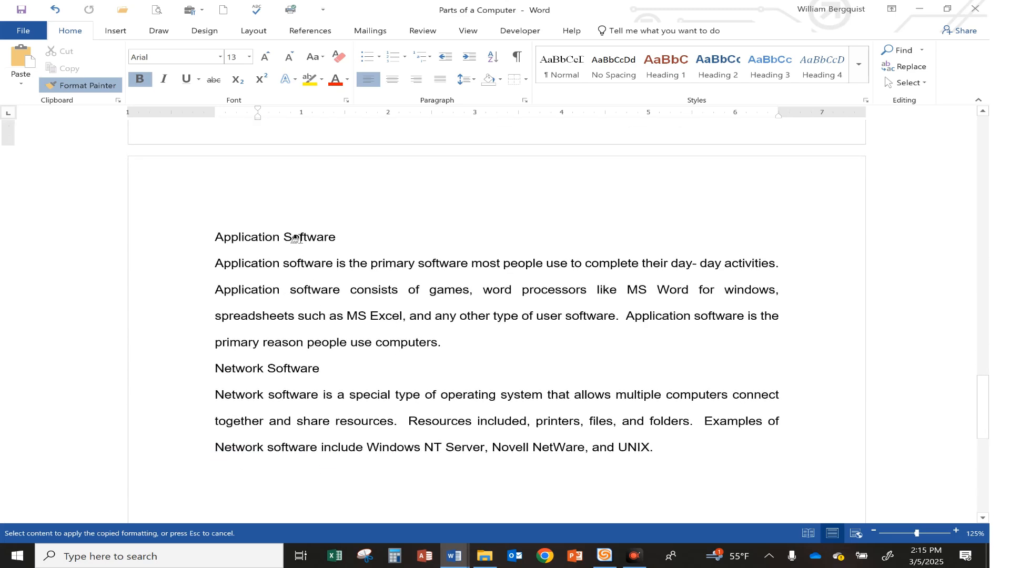
click(295, 238)
click(266, 370)
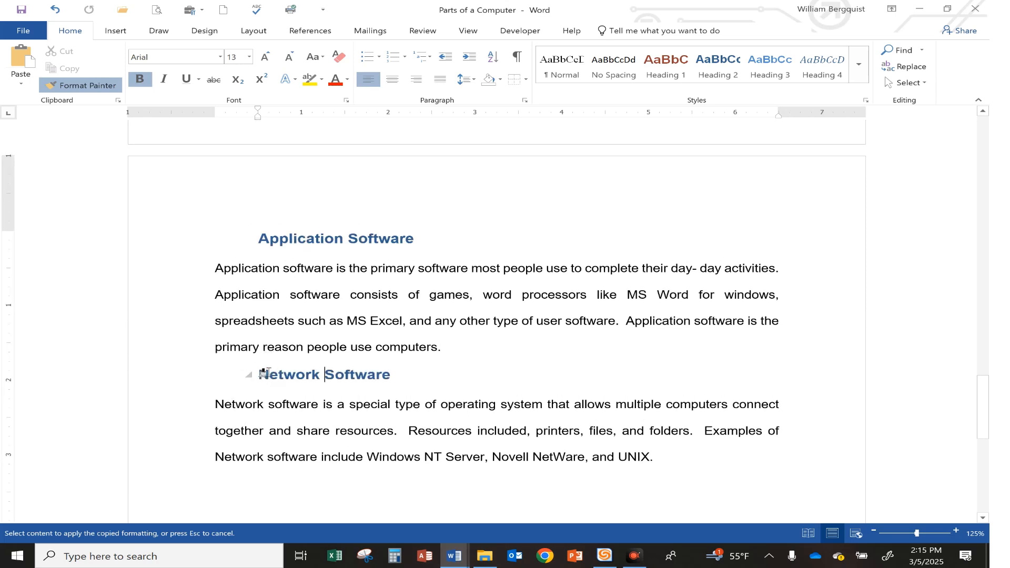
click(98, 86)
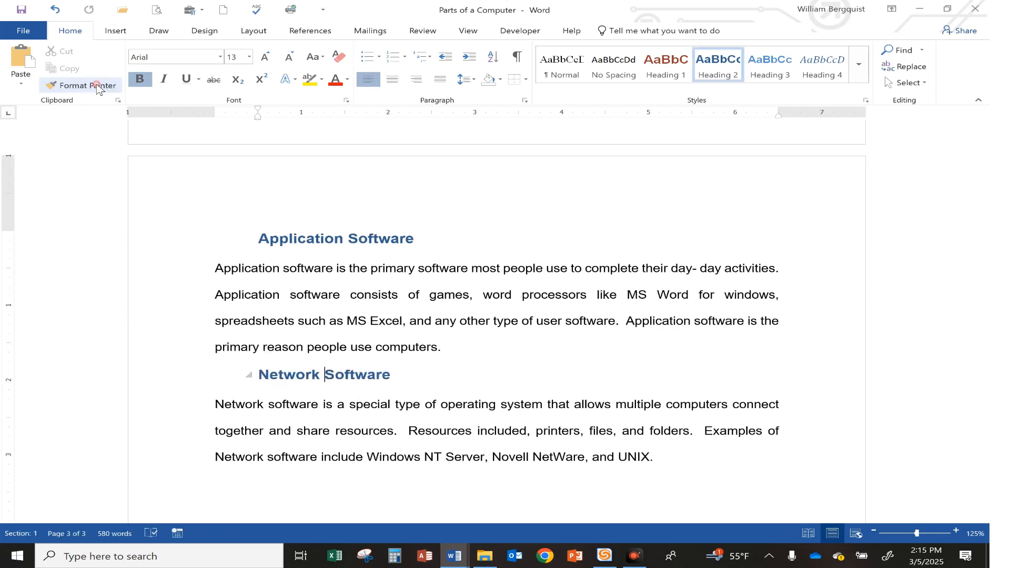
Highlight the third instruction, about applying the Heading 2 style, in yellow in Document11
mouse_move(454, 556)
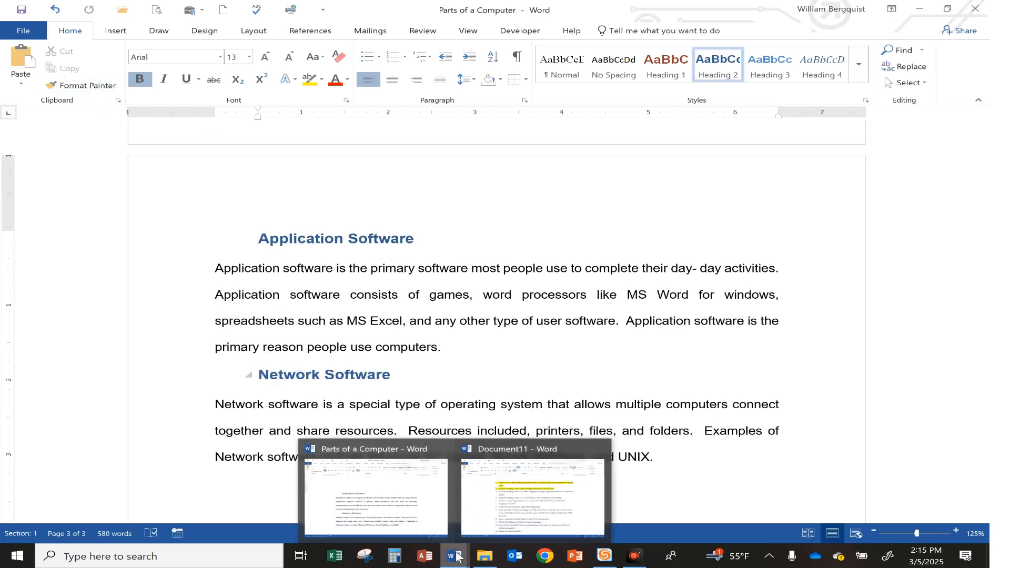
click(528, 484)
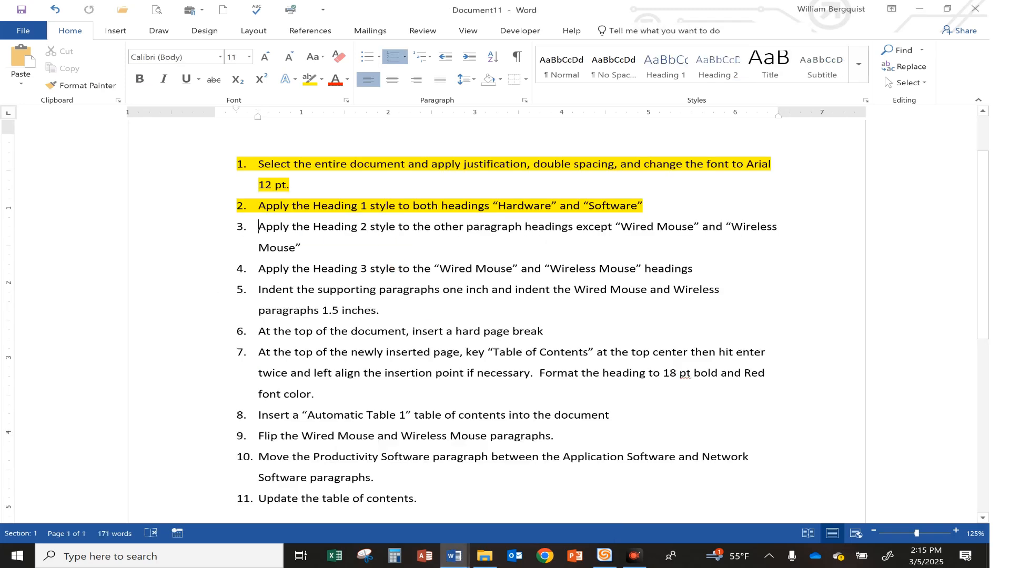
drag(258, 226, 308, 247)
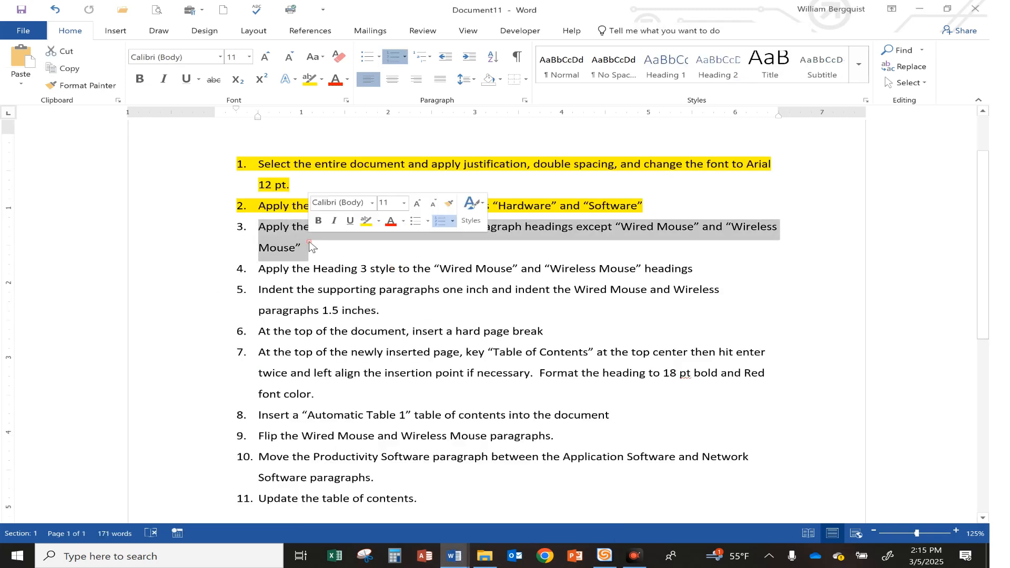
click(367, 221)
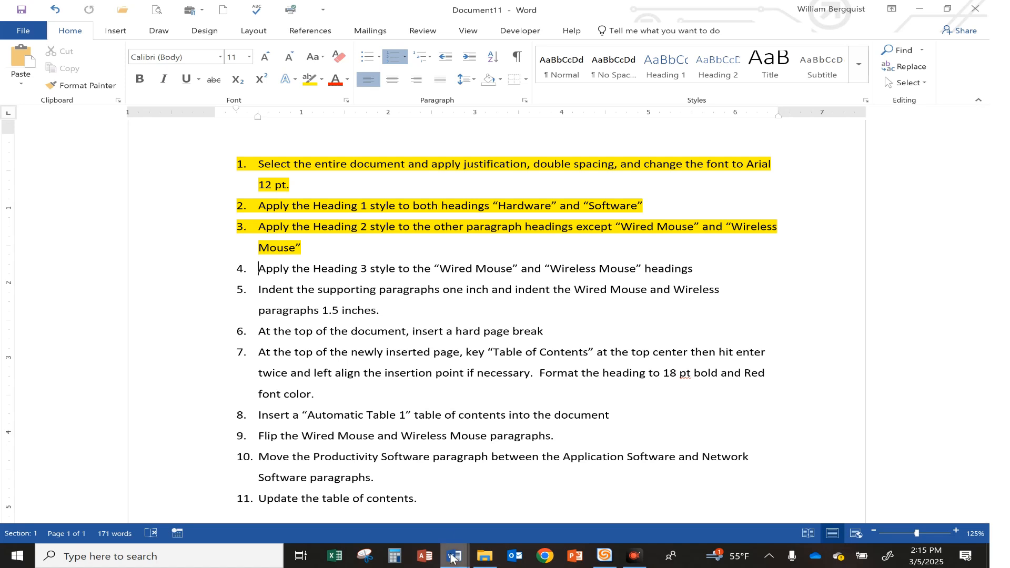
In Parts of a Computer, apply the Heading 3 style to the "Wired Mouse" heading and copy its formatting to the "Wireless Mouse" heading
mouse_move(452, 553)
click(420, 507)
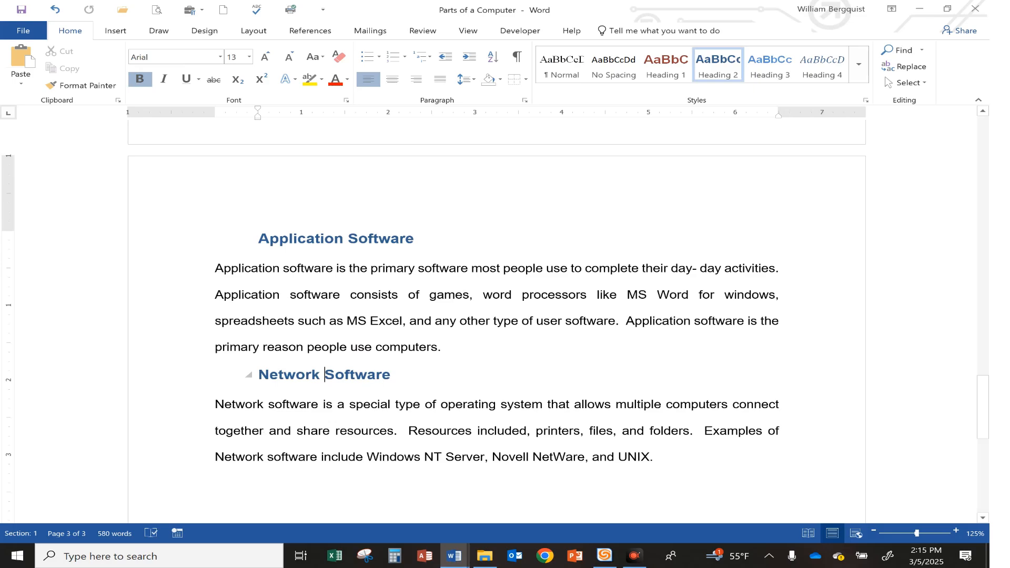
scroll(362, 347, down, 2)
scroll(363, 347, up, 8)
scroll(497, 320, up, 15)
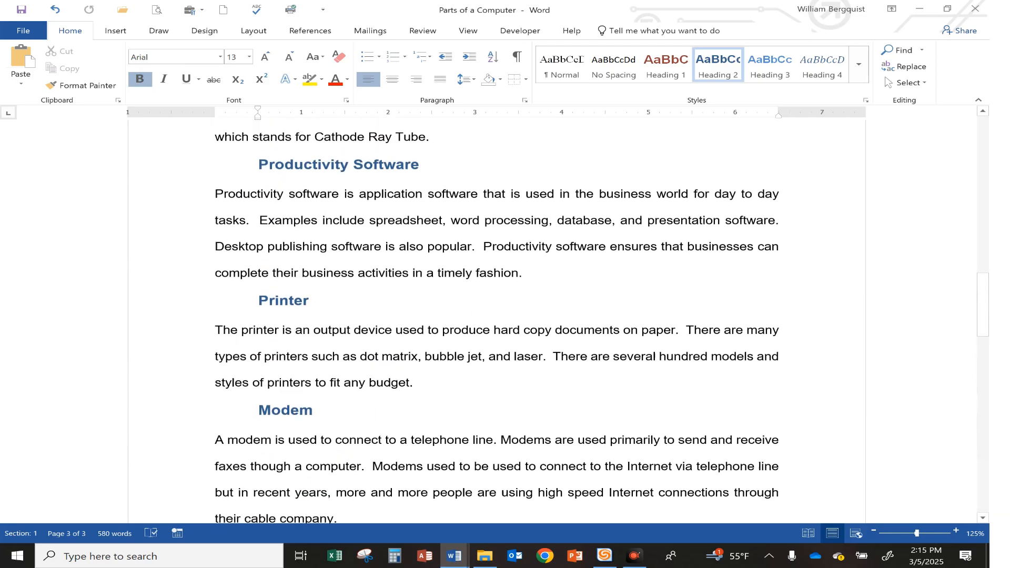
scroll(496, 321, up, 5)
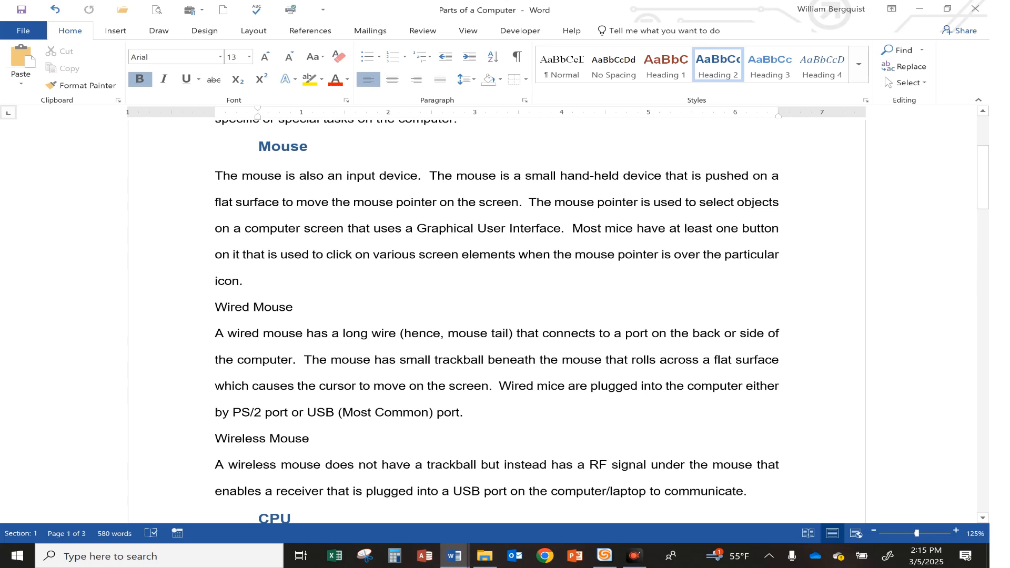
click(279, 307)
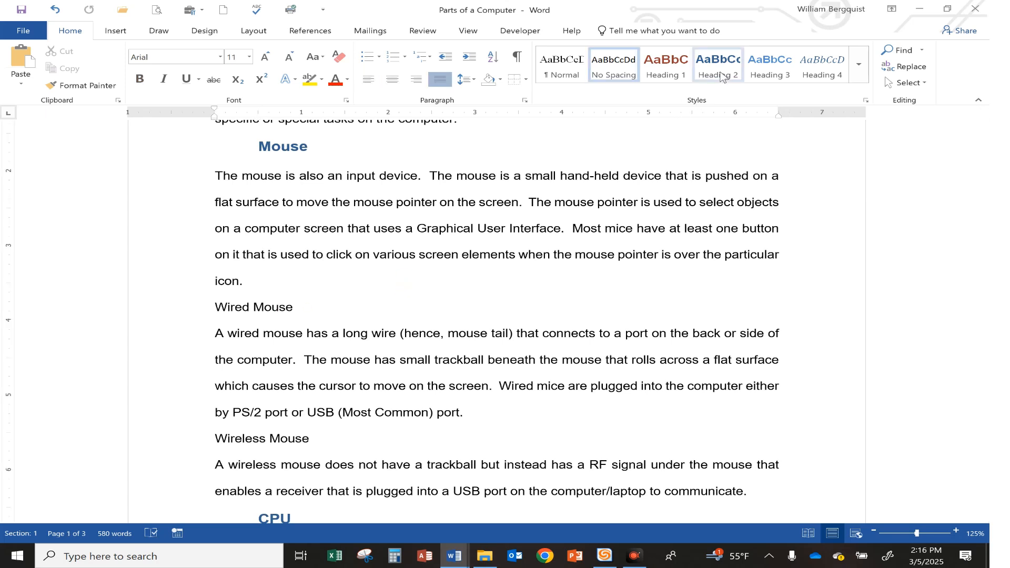
click(771, 72)
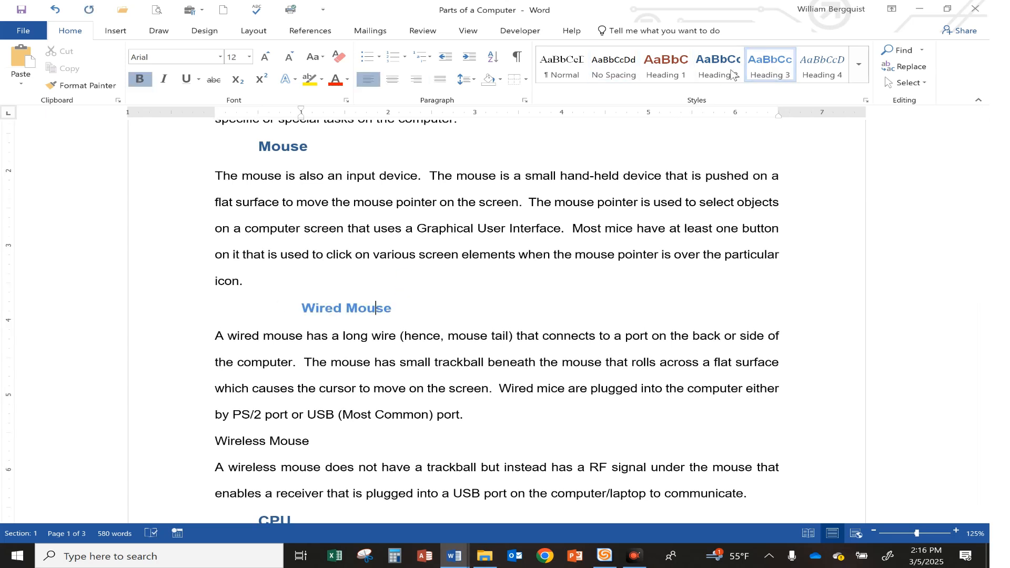
click(85, 87)
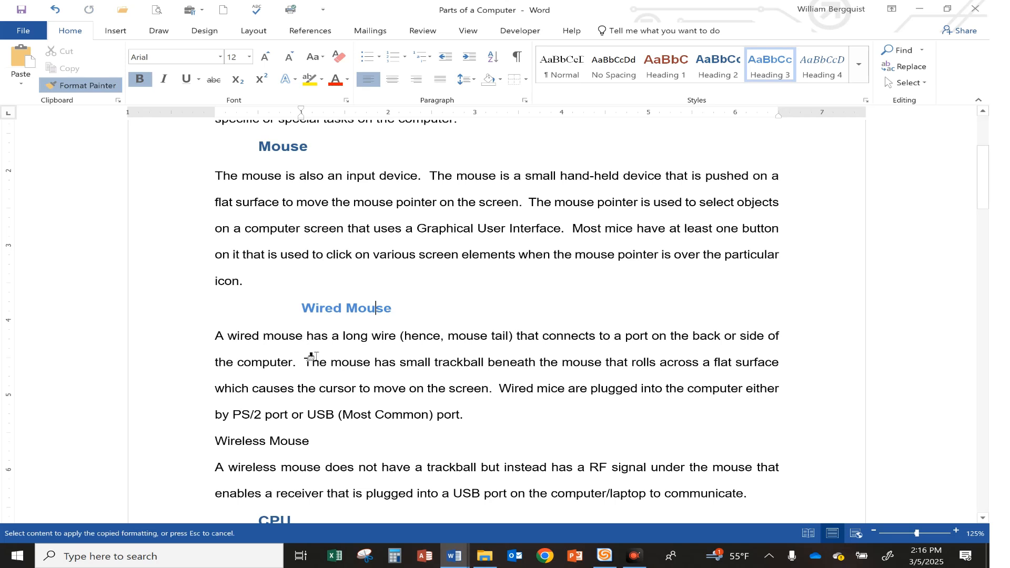
click(296, 444)
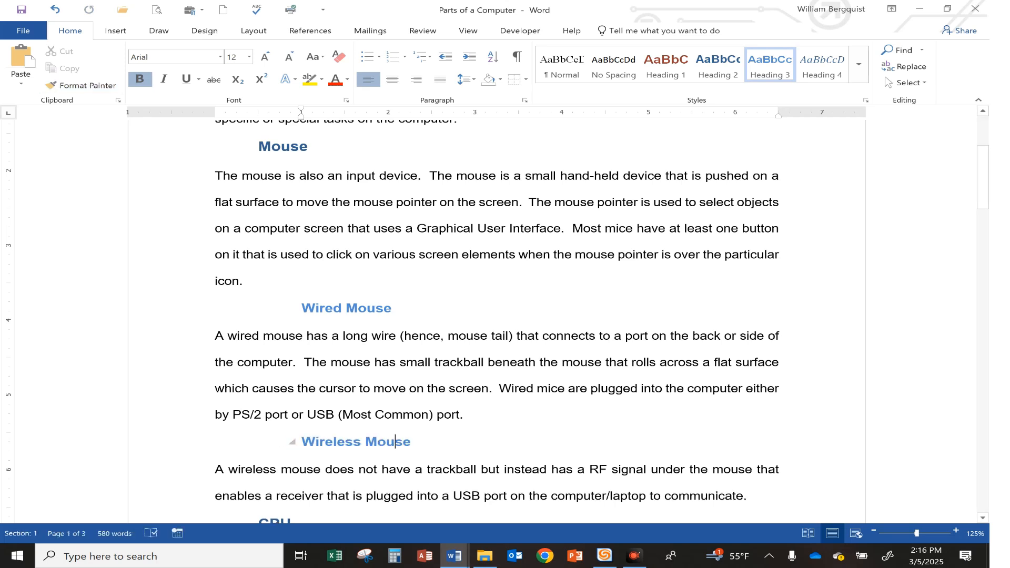
Highlight the fourth instruction, about applying the Heading 3 style, in yellow in Document11
mouse_move(453, 555)
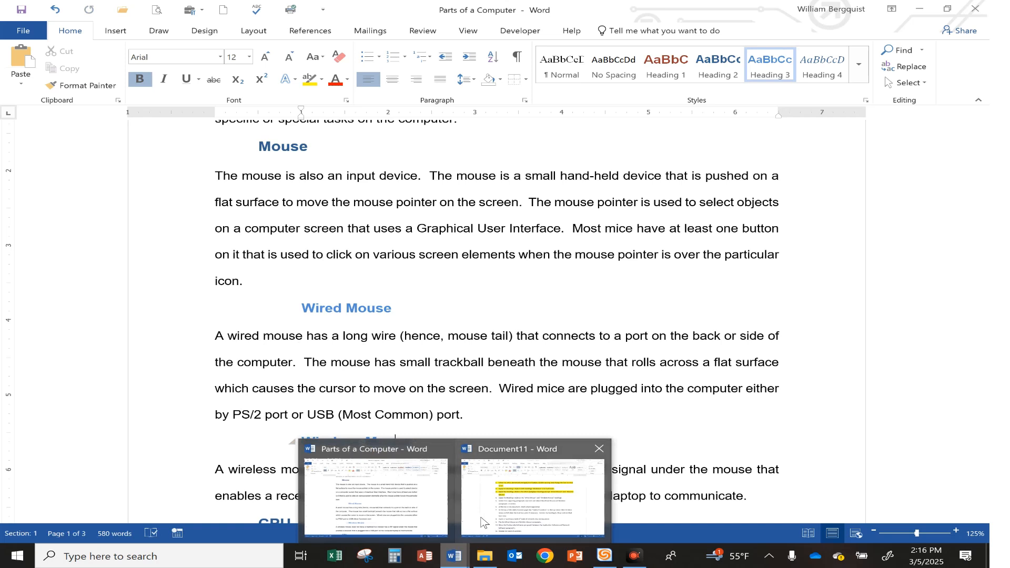
click(485, 523)
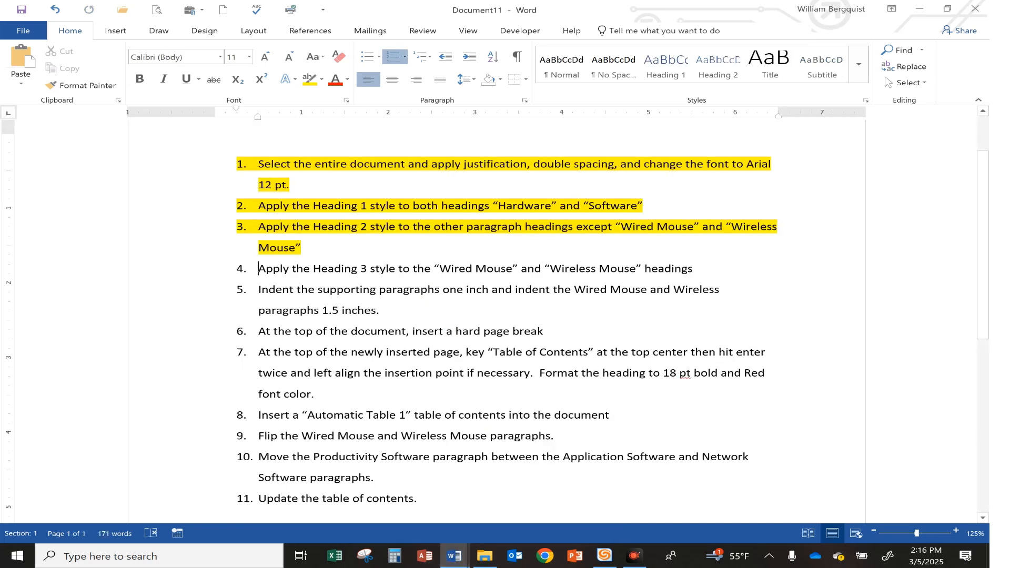
key(ctrl+shift+Right)
key(ctrl+shift+Right)
key(ctrl+shift+Right)
key(ctrl+shift+Right)
key(ctrl+shift+Right)
key(ctrl+shift+Right)
key(ctrl+shift+Right)
key(ctrl+shift+Right)
key(ctrl+shift+Right)
key(ctrl+shift+Right)
key(ctrl+shift+Right)
key(ctrl+shift+Right)
key(ctrl+shift+Right)
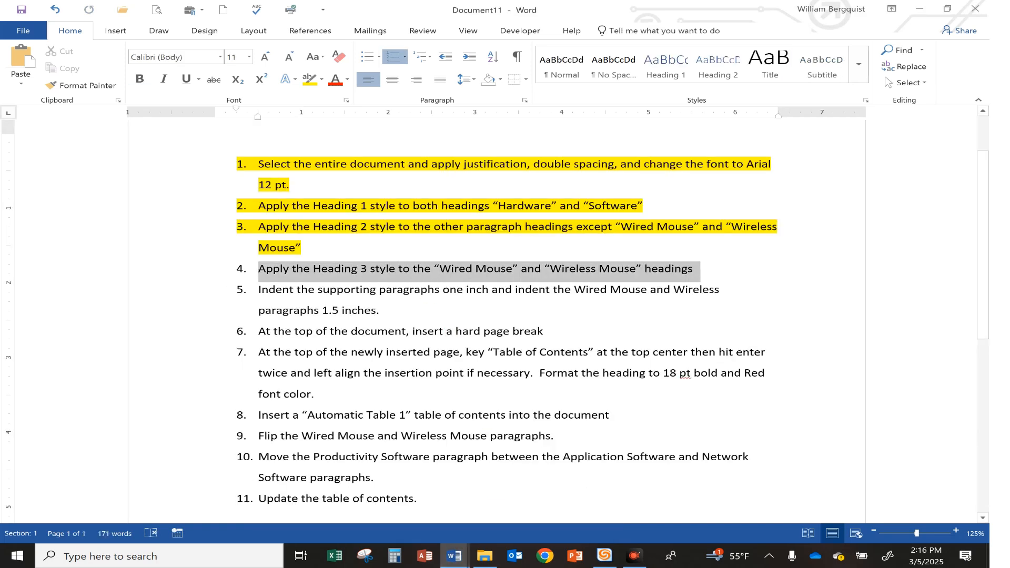
click(749, 249)
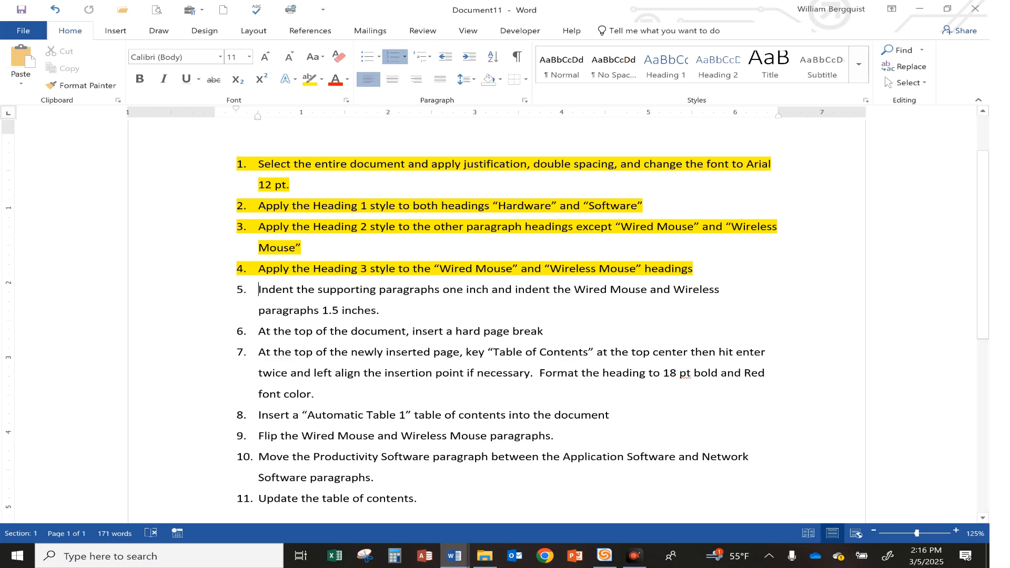
Indent the paragraph under the "Keyboard" heading by one inch in the Parts of a Computer document
mouse_move(453, 554)
click(415, 444)
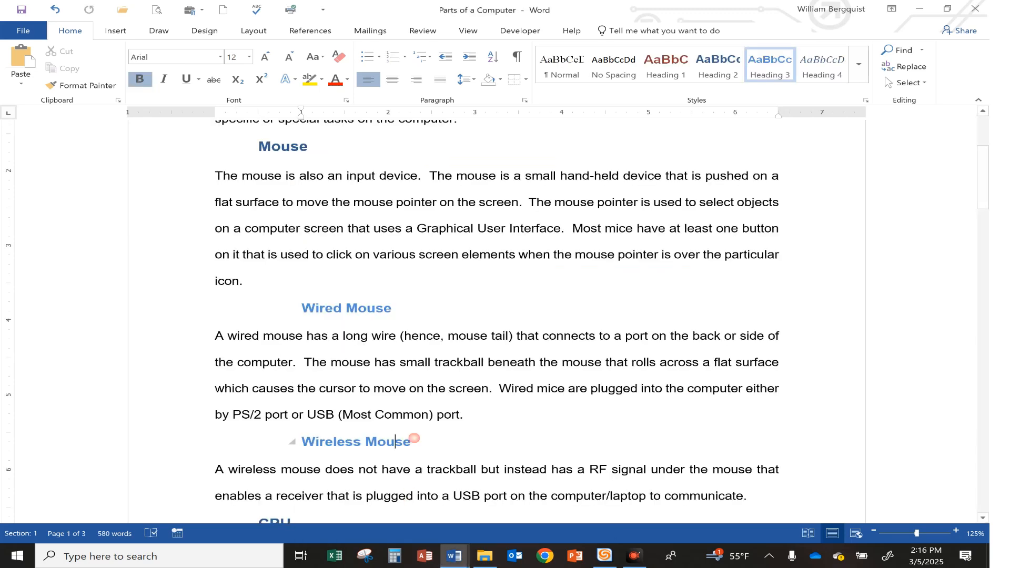
scroll(414, 438, up, 5)
click(359, 279)
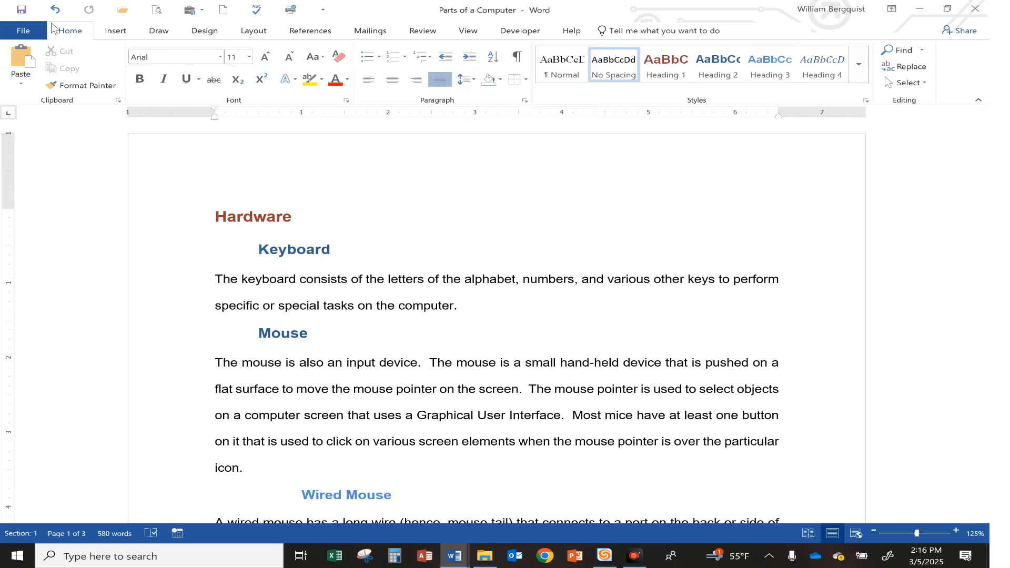
click(470, 58)
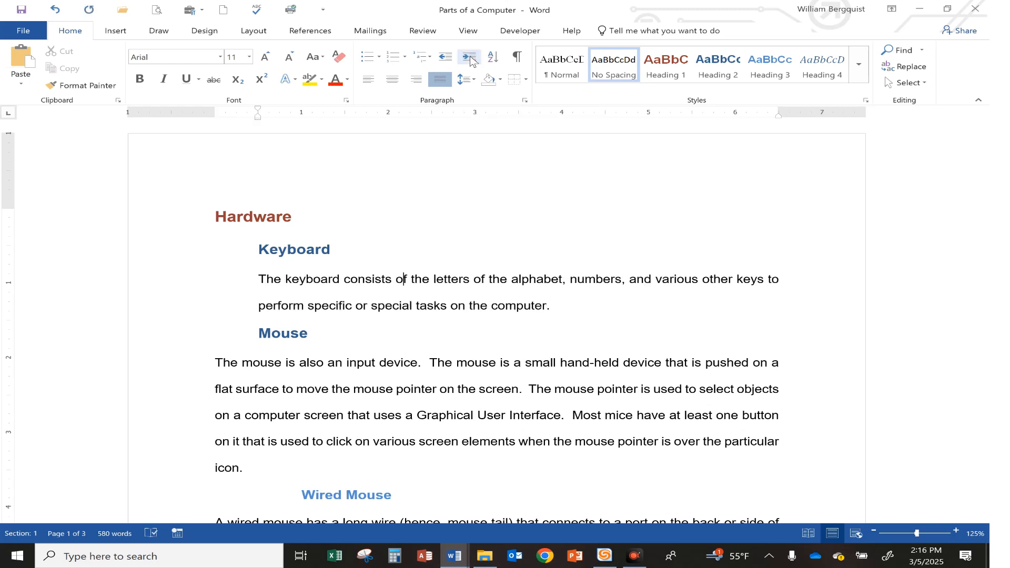
click(470, 58)
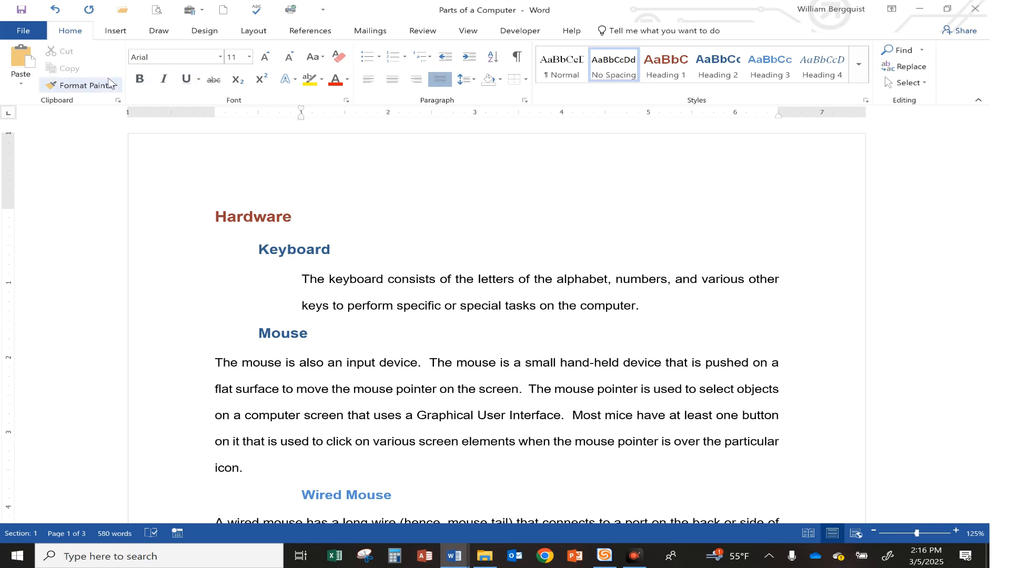
Copy the Keyboard paragraph's formatting to the paragraphs under the "Mouse", "CPU" and "Monitor" headings
click(75, 87)
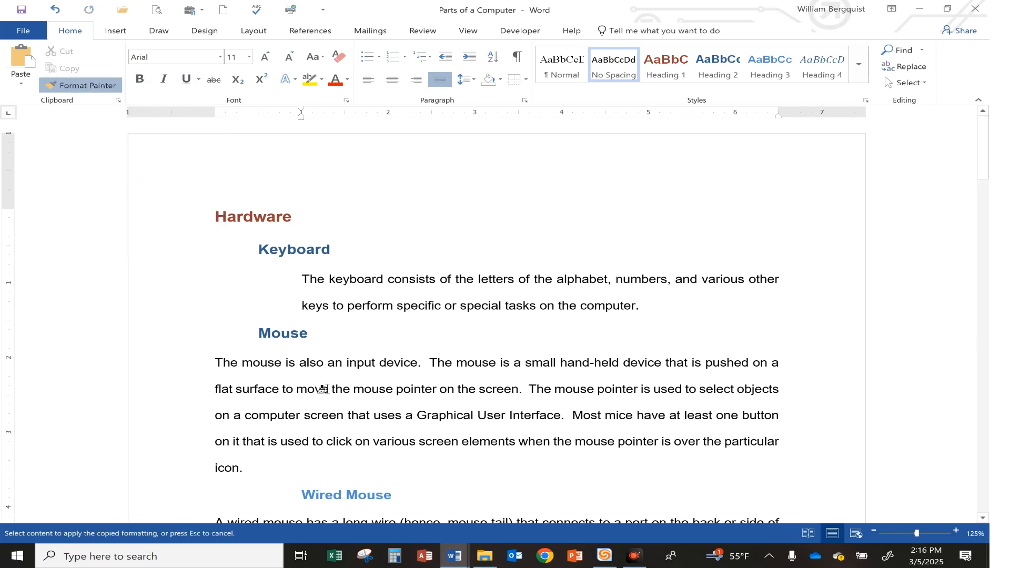
click(415, 381)
scroll(419, 380, down, 2)
scroll(419, 379, down, 2)
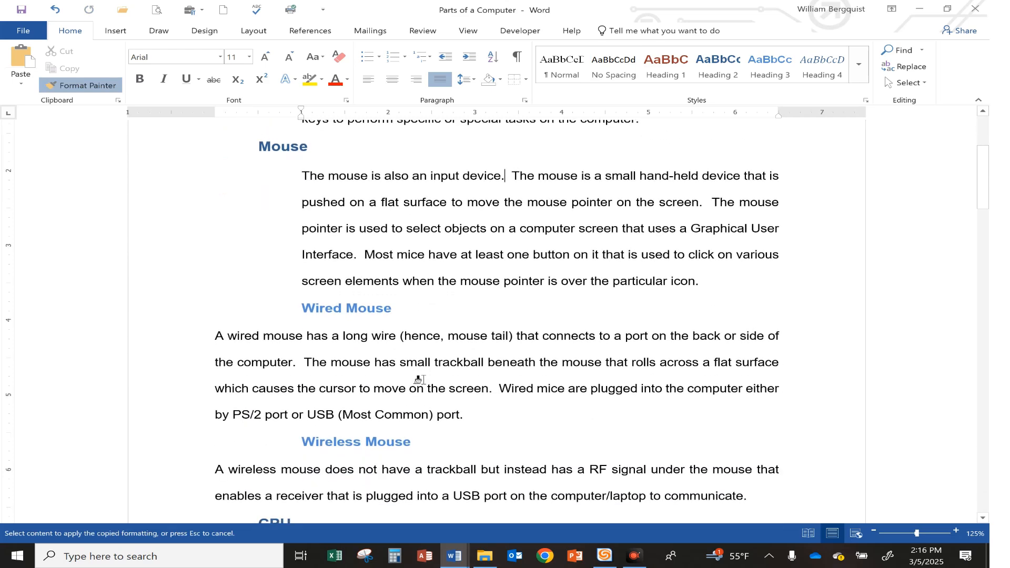
scroll(432, 358, down, 6)
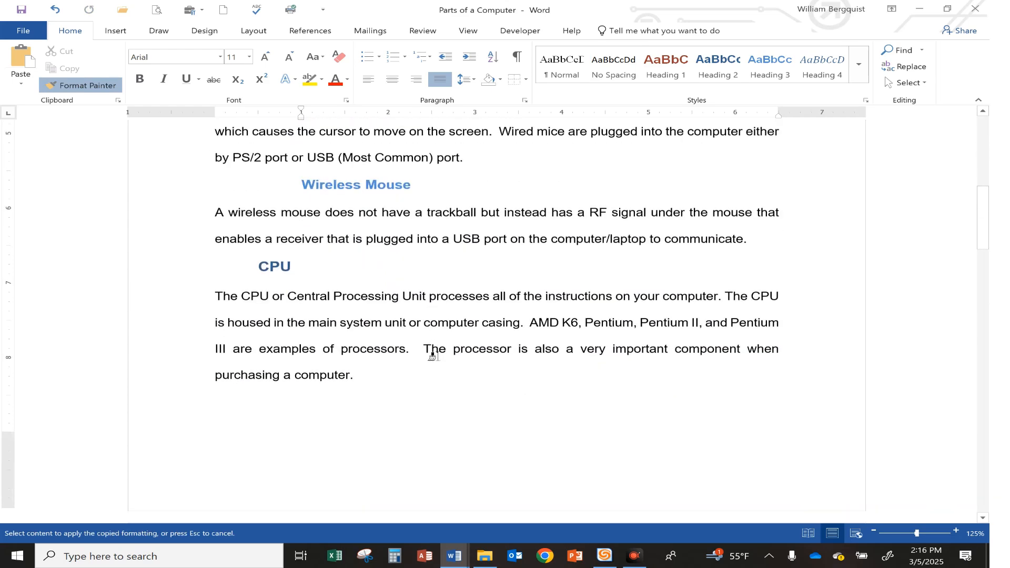
click(432, 325)
scroll(434, 320, down, 8)
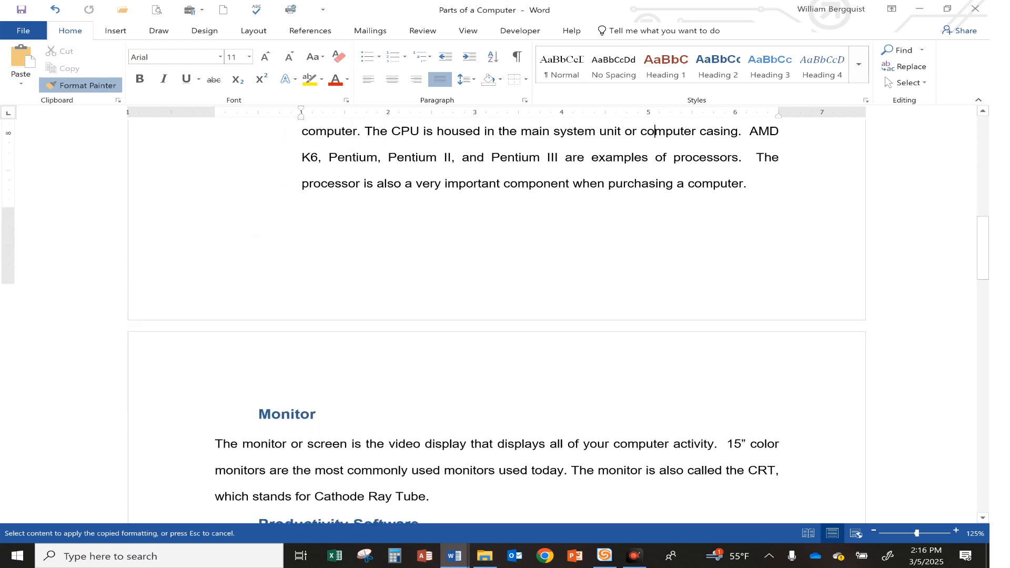
click(439, 273)
Apply the copied one-inch indent formatting to the paragraphs under "Productivity Software", "Printer" and "Modem"
scroll(439, 276, down, 3)
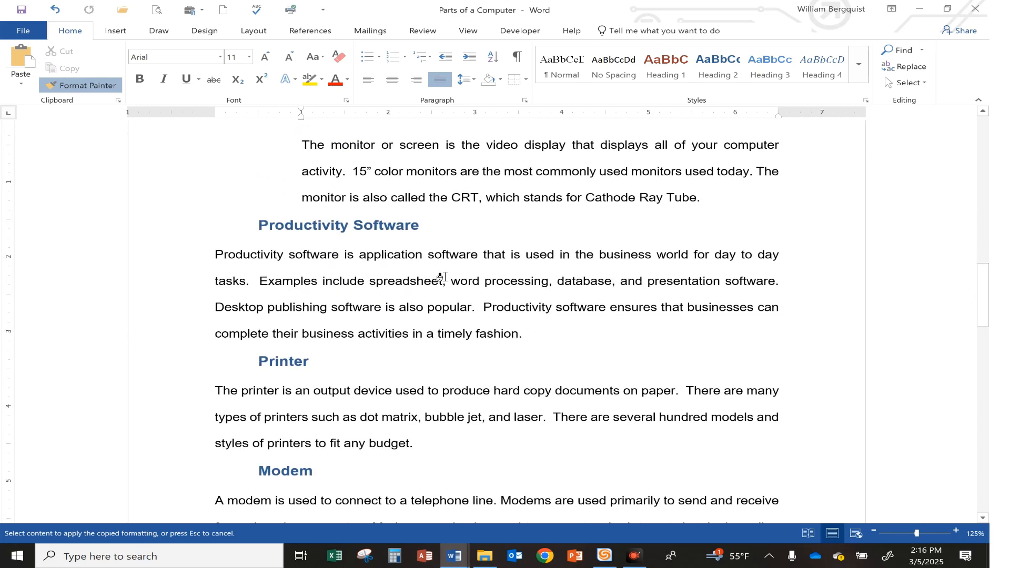
click(443, 280)
scroll(442, 278, down, 3)
click(443, 274)
scroll(443, 263, down, 3)
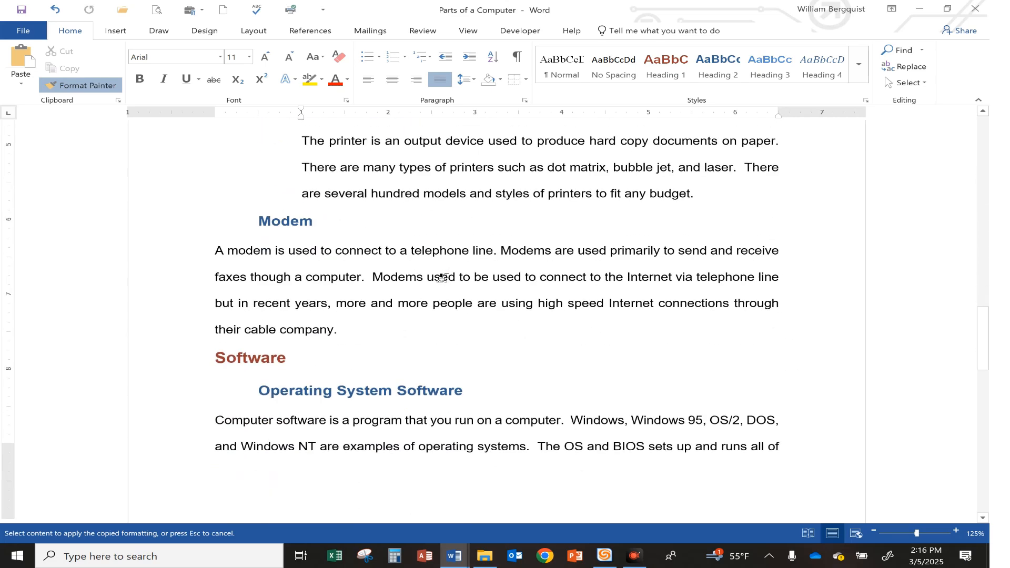
click(439, 223)
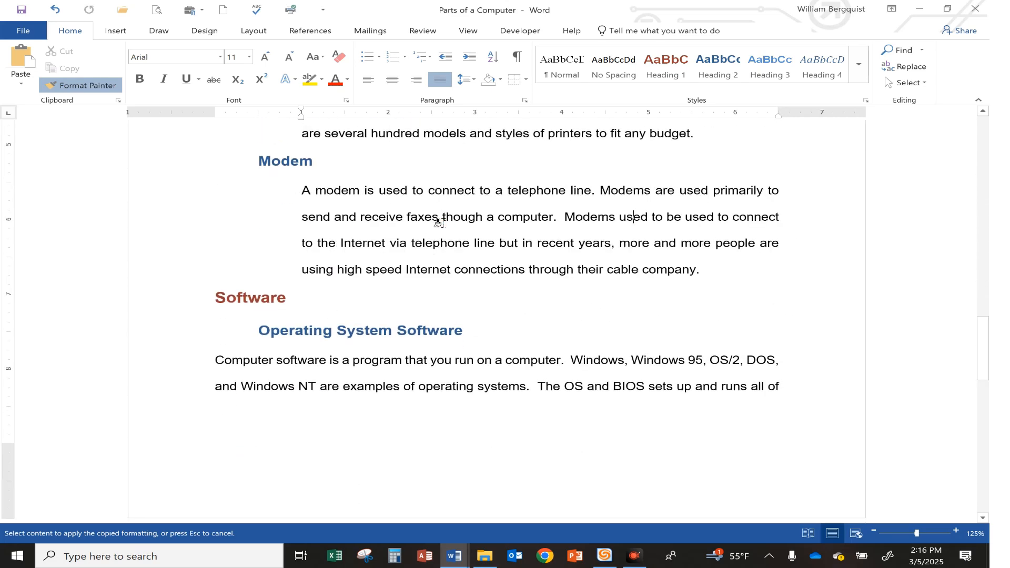
Apply the copied formatting to the paragraphs under "Operating System Software", "Application Software" and "Network Software", and stop copying the format
click(398, 369)
scroll(398, 369, down, 3)
scroll(398, 370, down, 3)
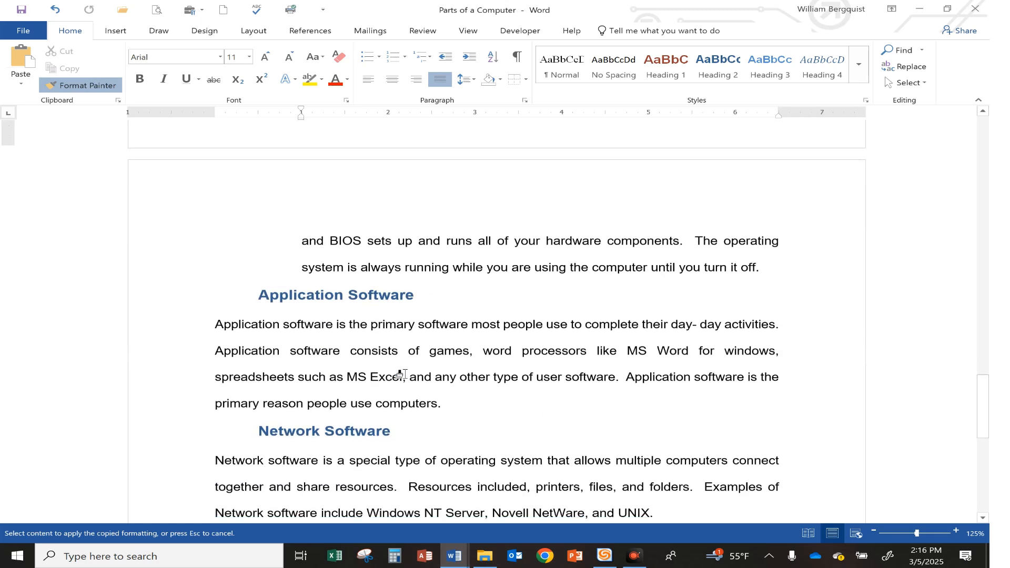
click(419, 346)
scroll(419, 346, down, 3)
click(408, 296)
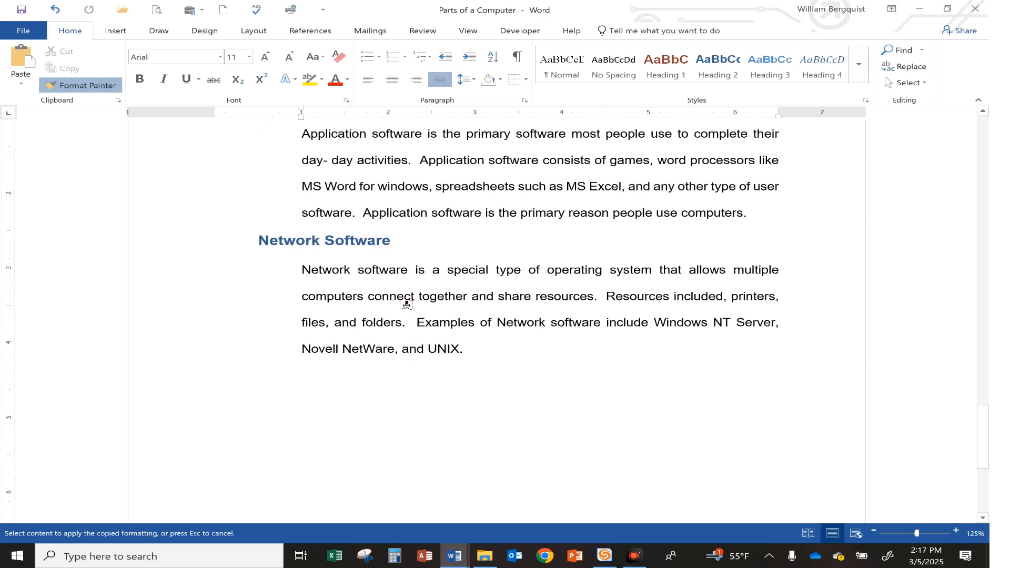
click(101, 87)
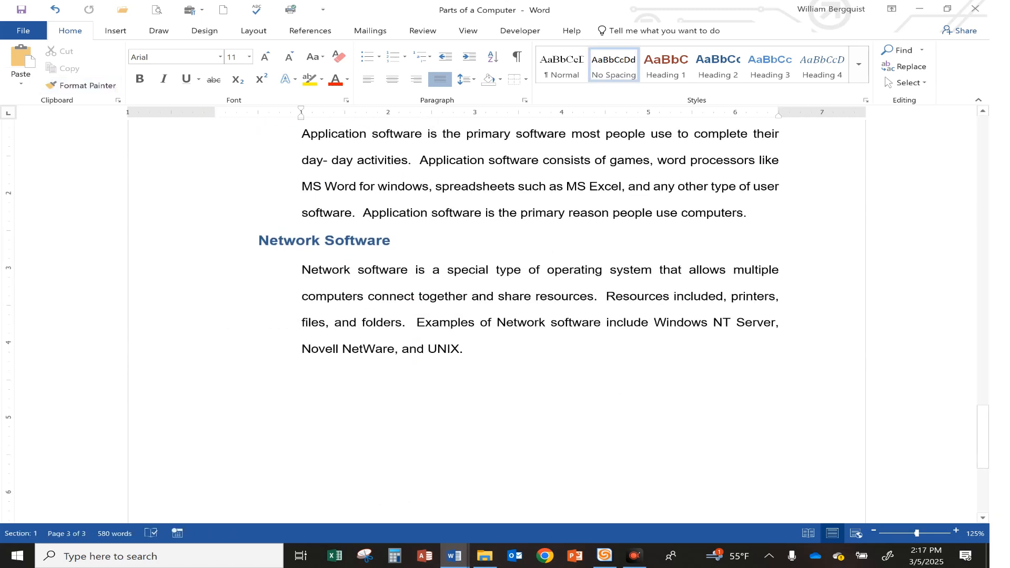
Check the fifth instruction in Document11; in Parts of a Computer, indent the Wired Mouse paragraph 1.5 inches and copy its formatting to the Wireless Mouse paragraph
mouse_move(456, 552)
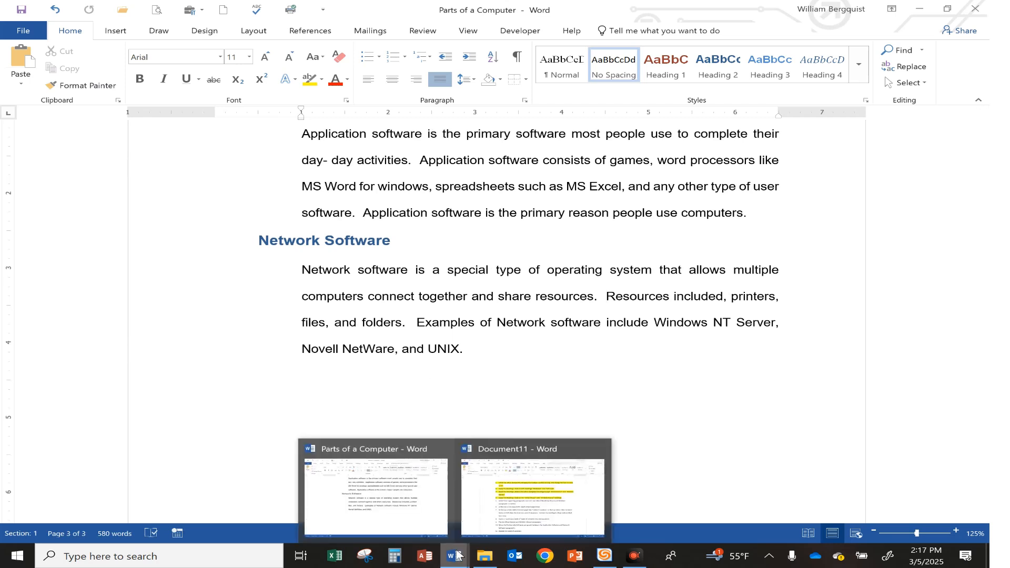
click(492, 502)
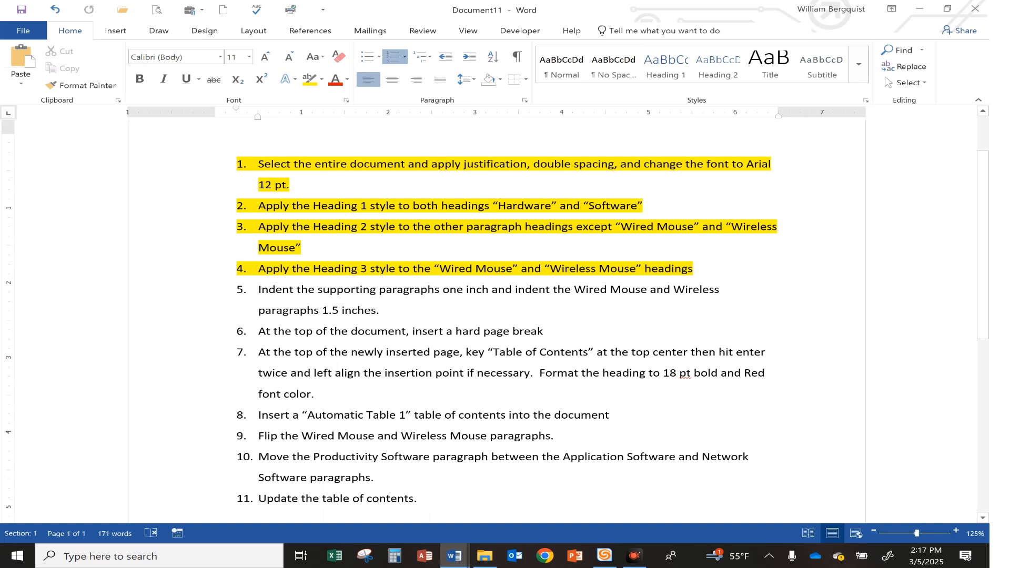
mouse_move(455, 555)
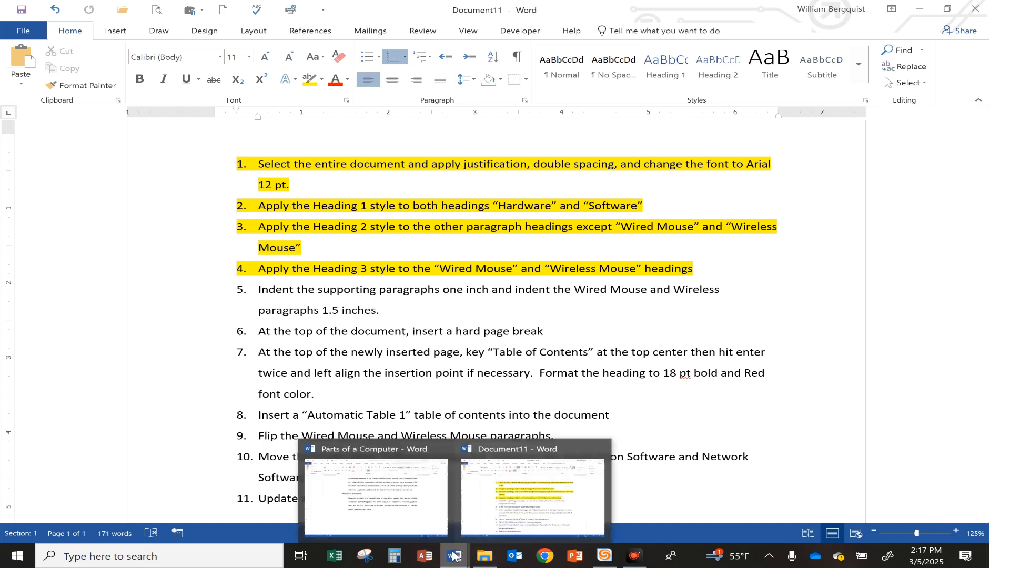
click(372, 495)
scroll(558, 326, up, 20)
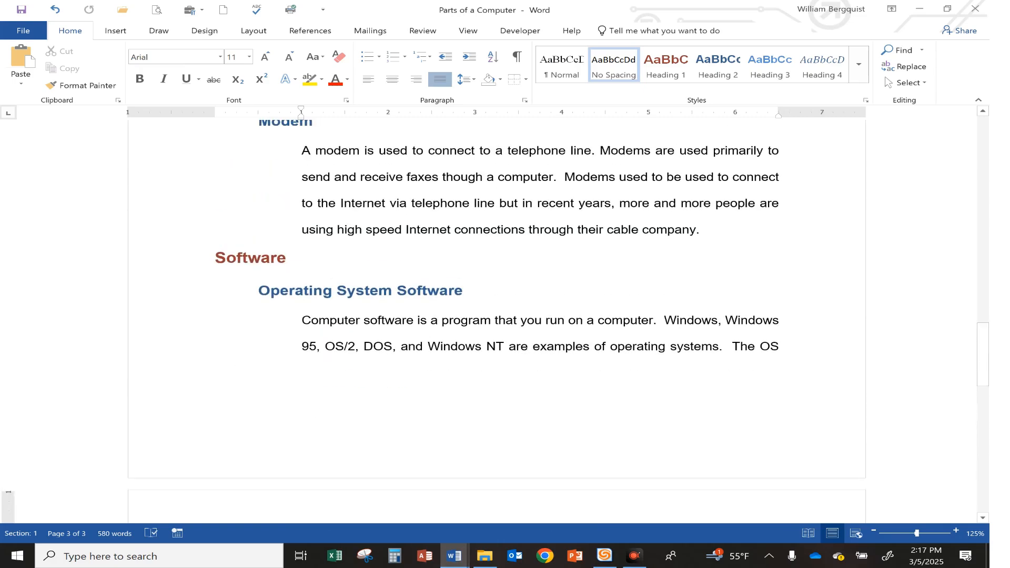
scroll(417, 306, up, 15)
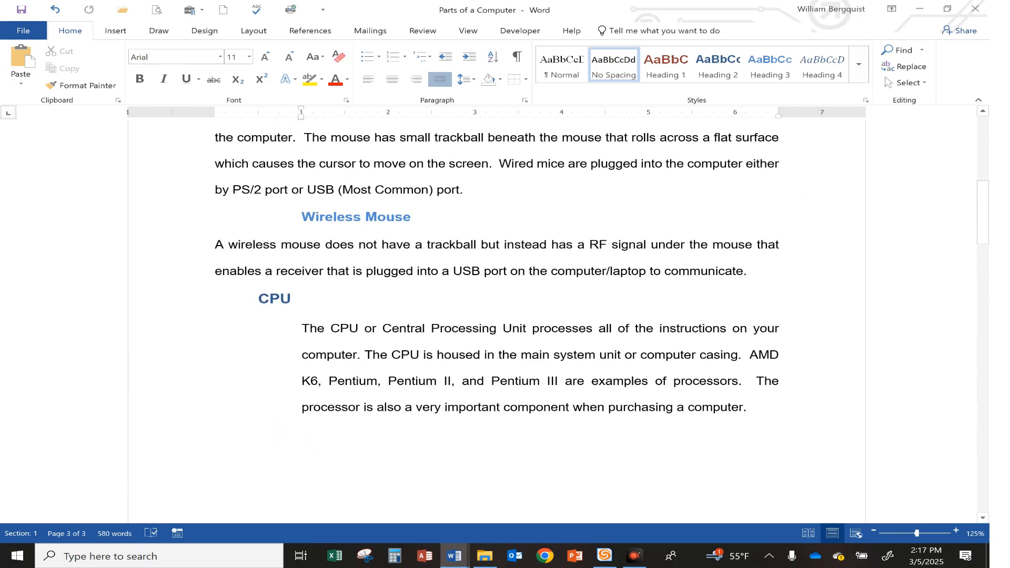
click(322, 261)
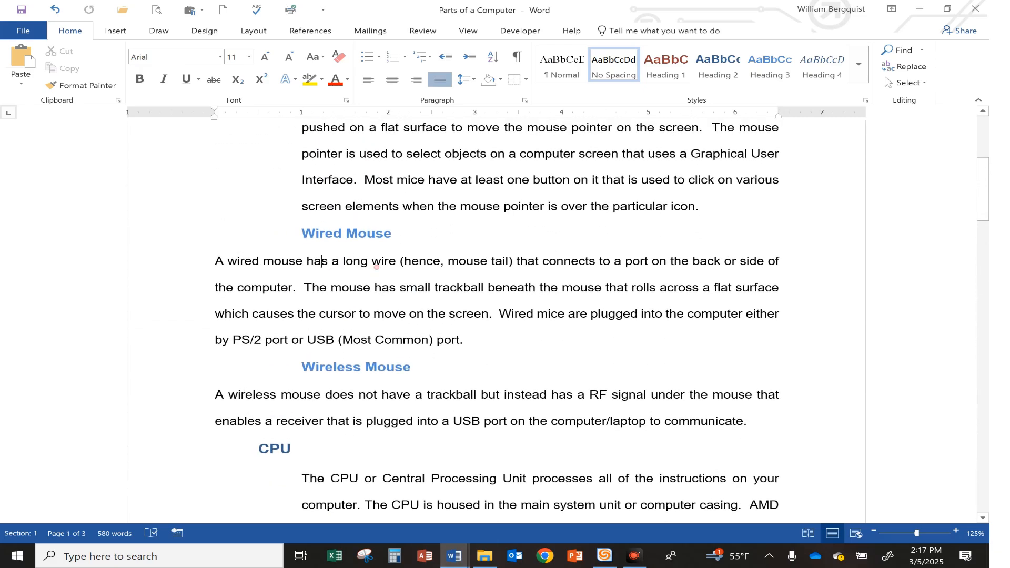
click(471, 57)
click(471, 56)
click(471, 57)
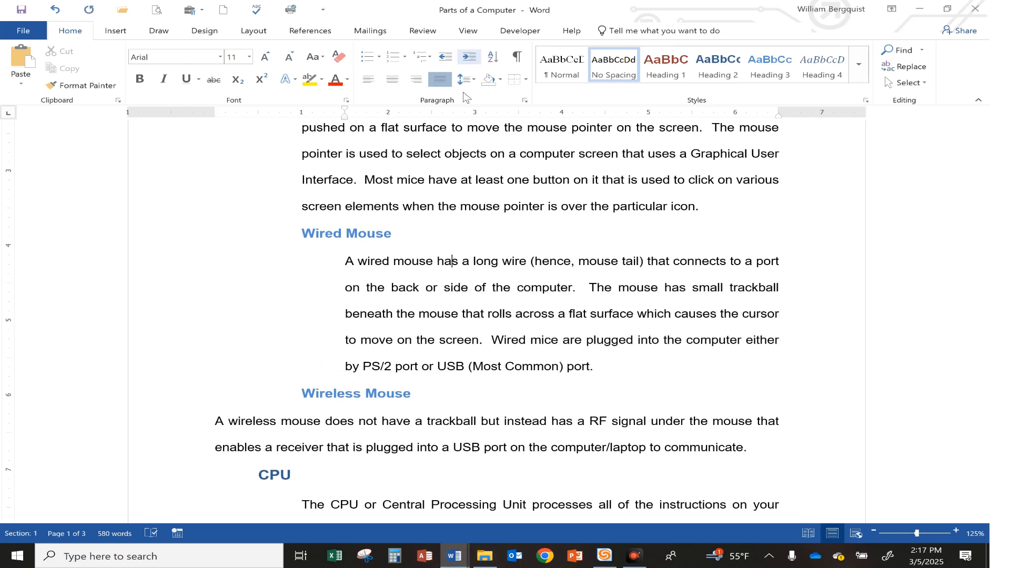
click(93, 88)
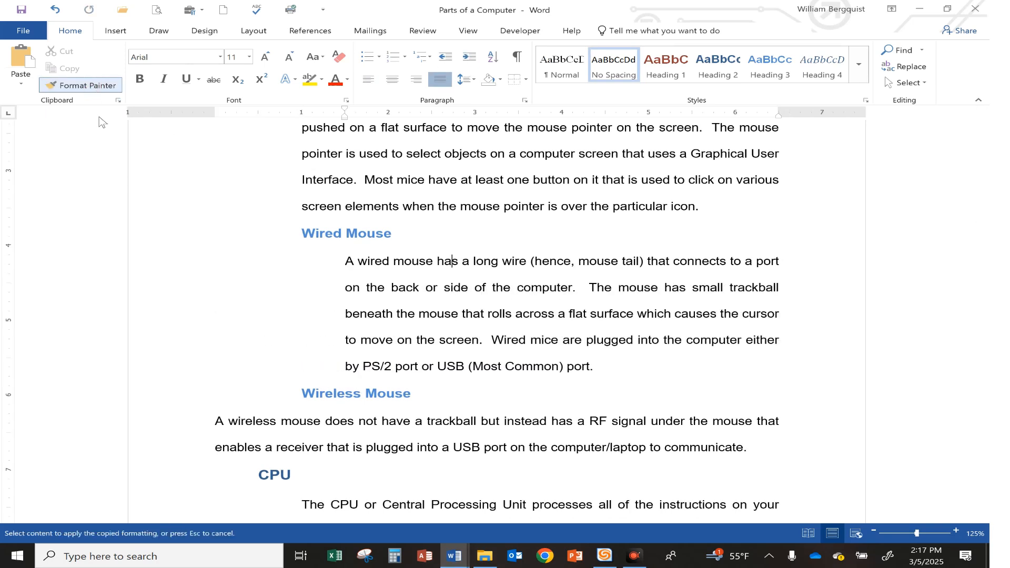
click(434, 444)
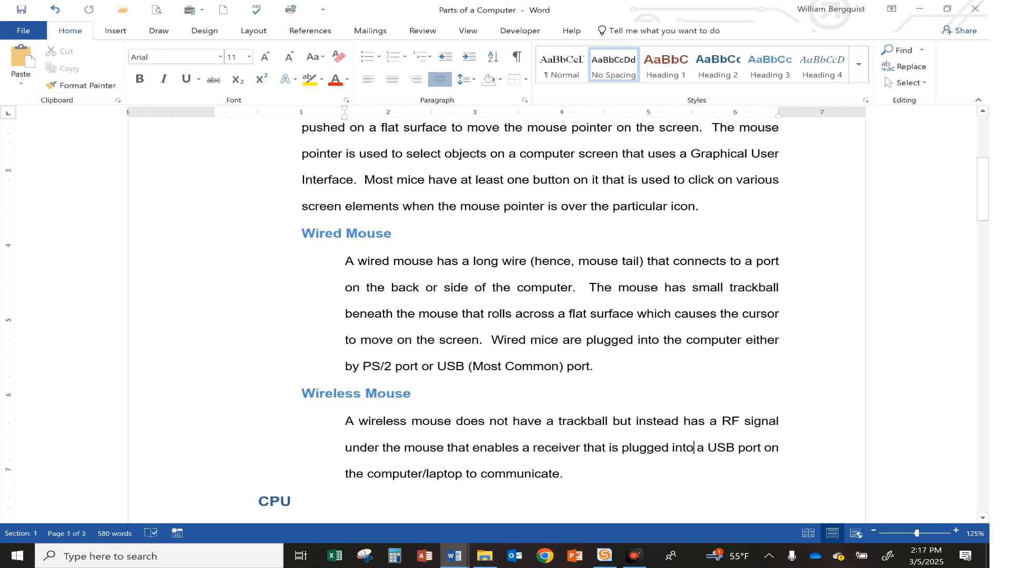
Review the heading styles and paragraph indents across all pages of the Parts of a Computer document
scroll(557, 315, up, 4)
scroll(557, 316, down, 7)
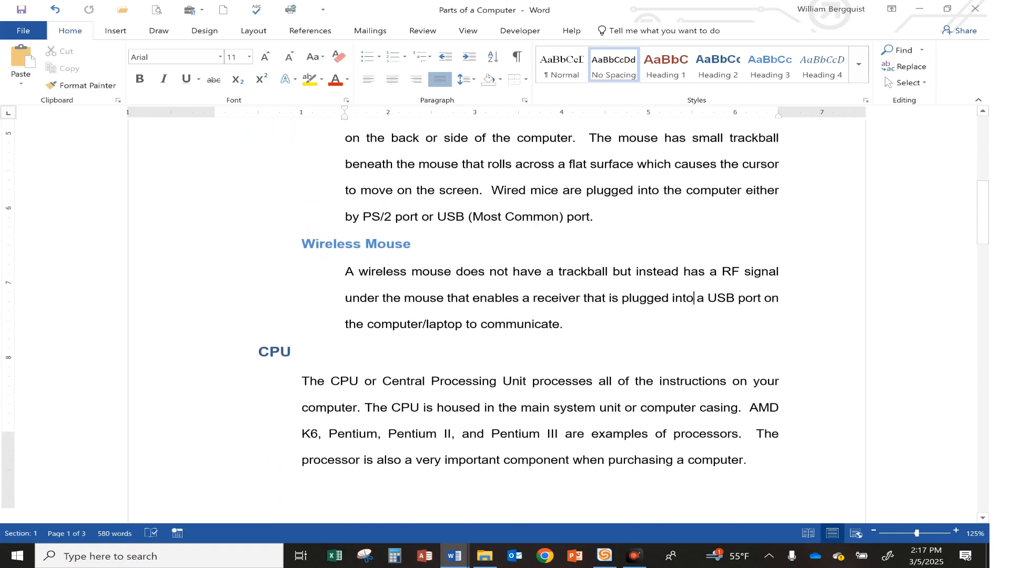
scroll(484, 338, down, 15)
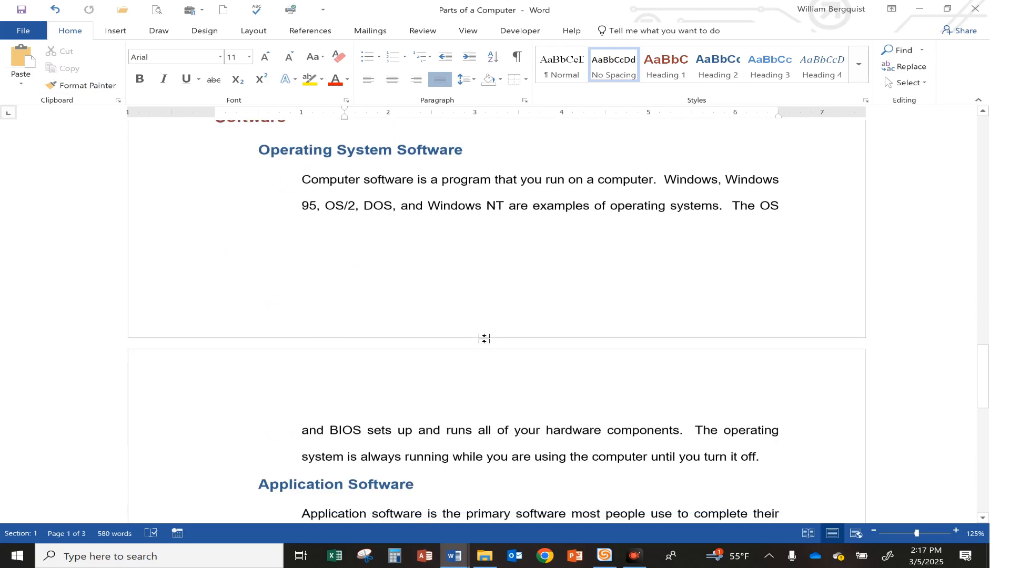
scroll(484, 339, down, 5)
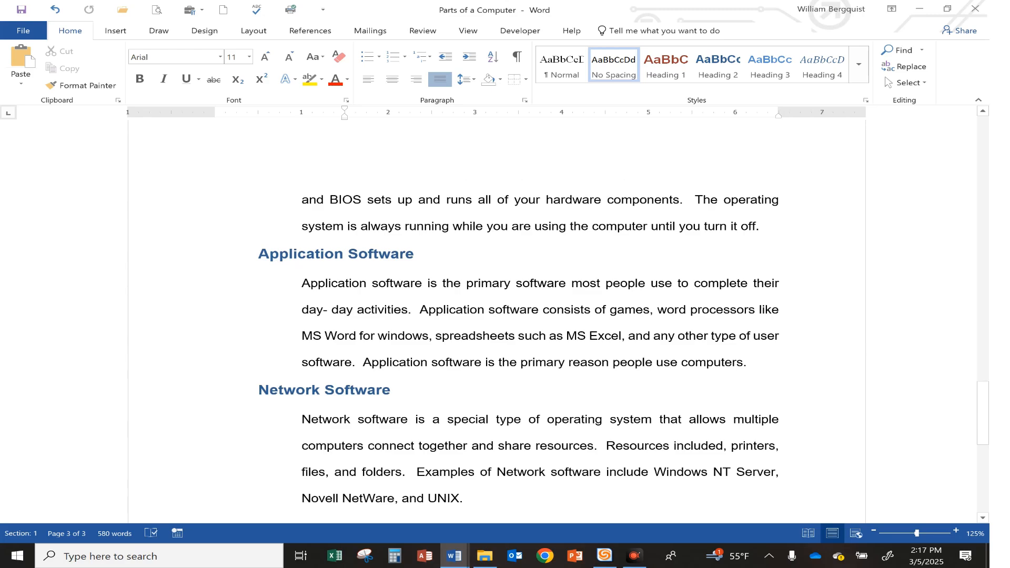
scroll(505, 316, down, 5)
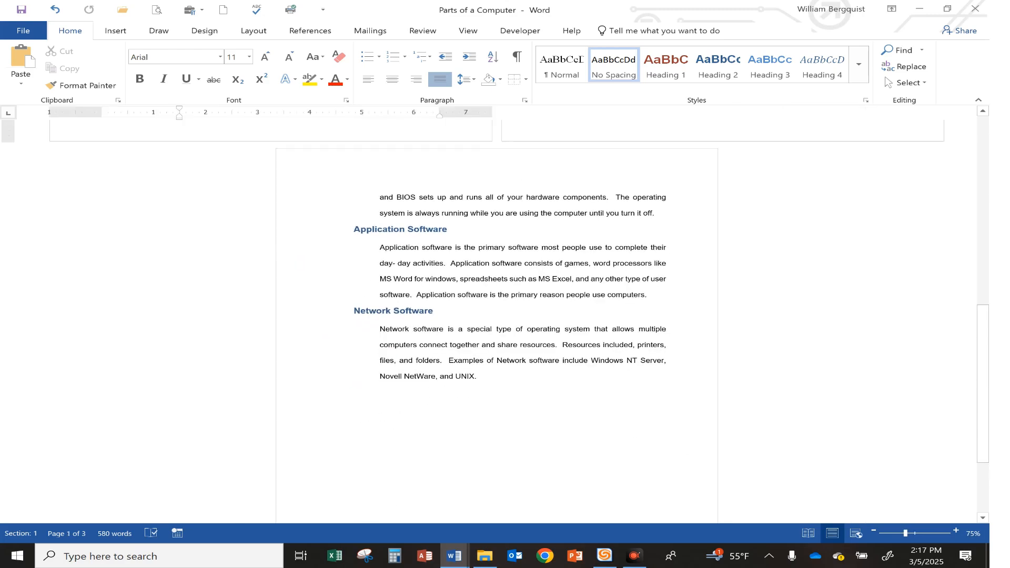
scroll(489, 340, up, 8)
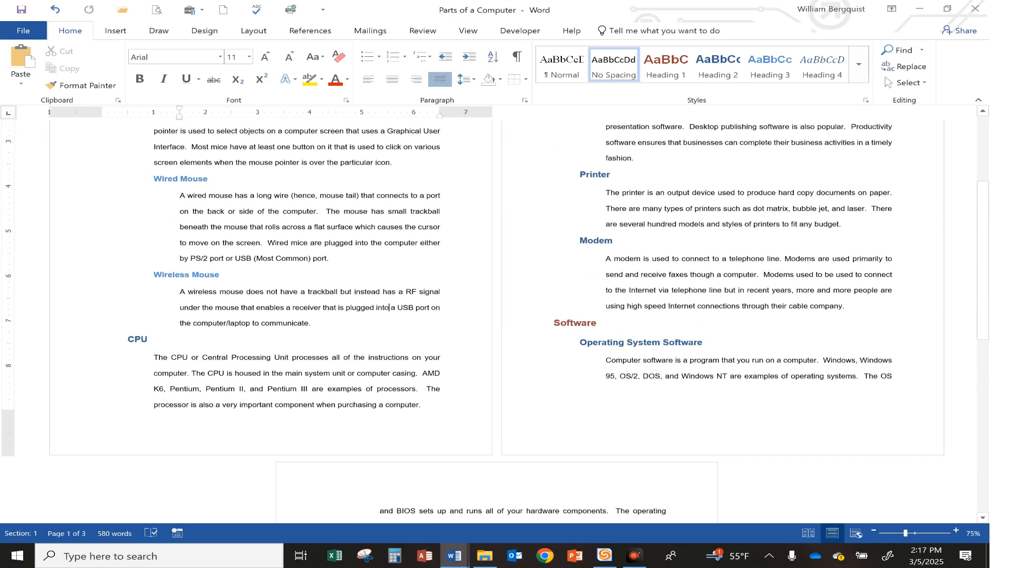
scroll(489, 316, up, 3)
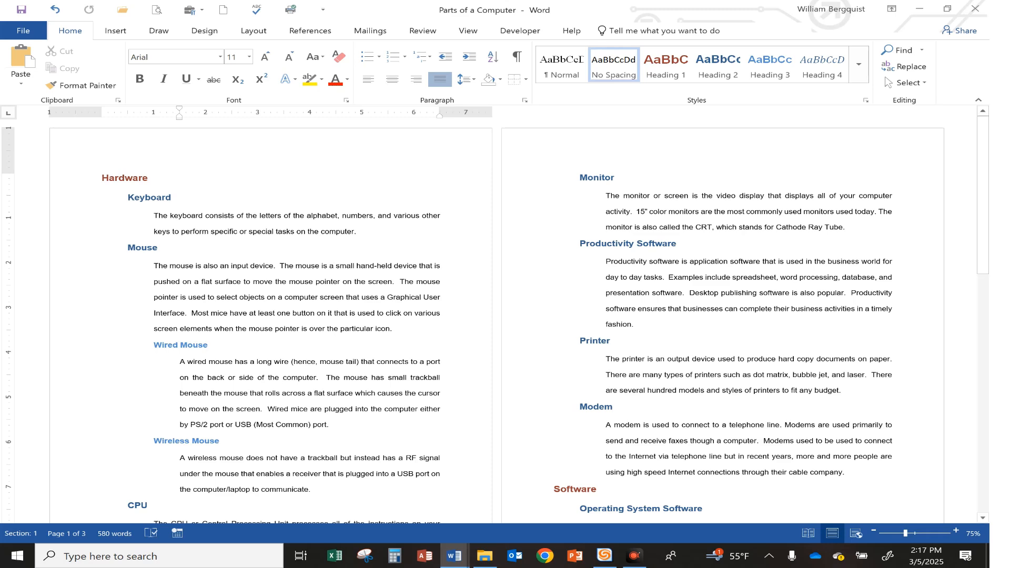
scroll(338, 308, down, 10)
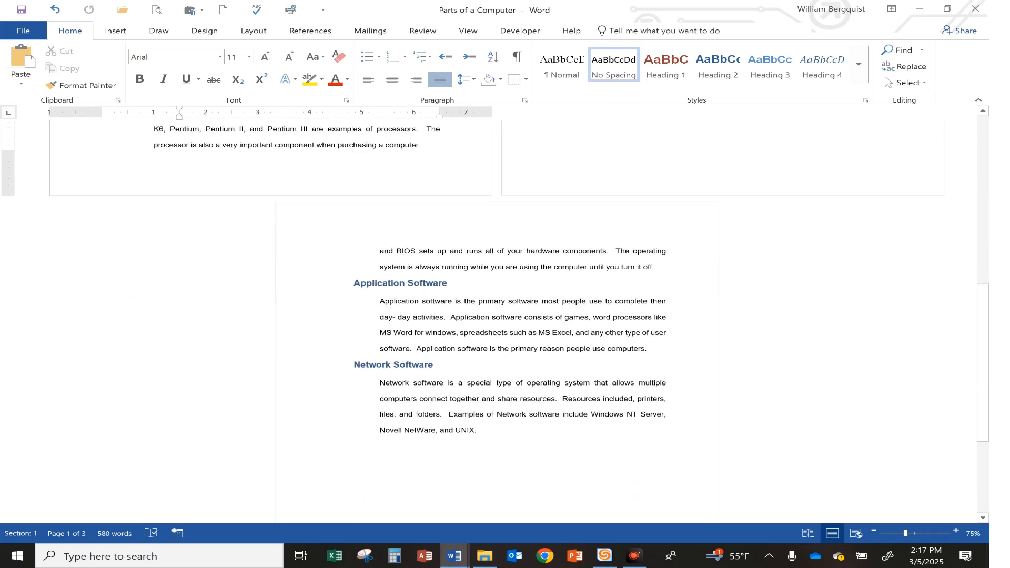
scroll(494, 316, down, 3)
scroll(495, 316, up, 8)
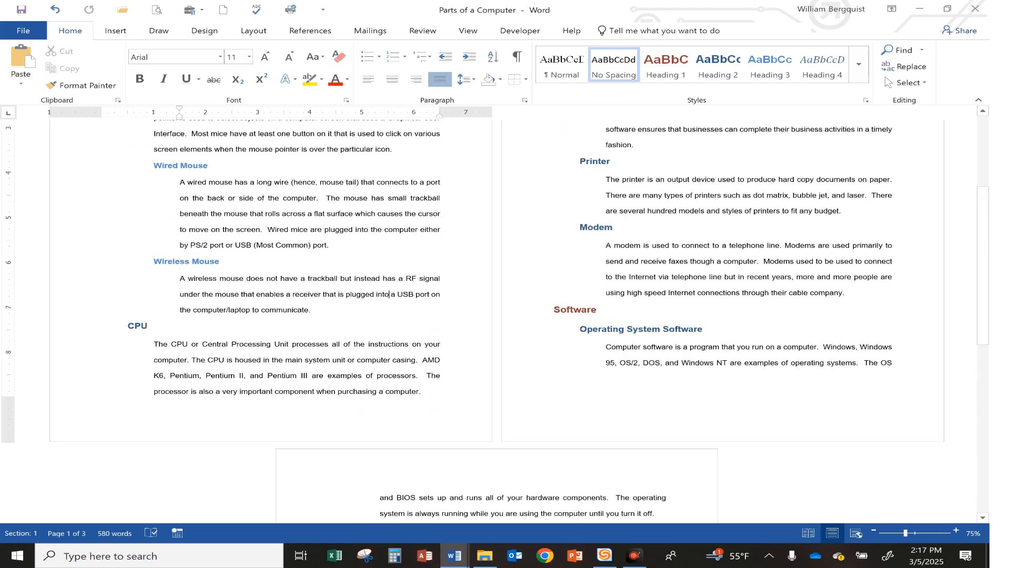
ctrl+scroll(293, 198, up, 6)
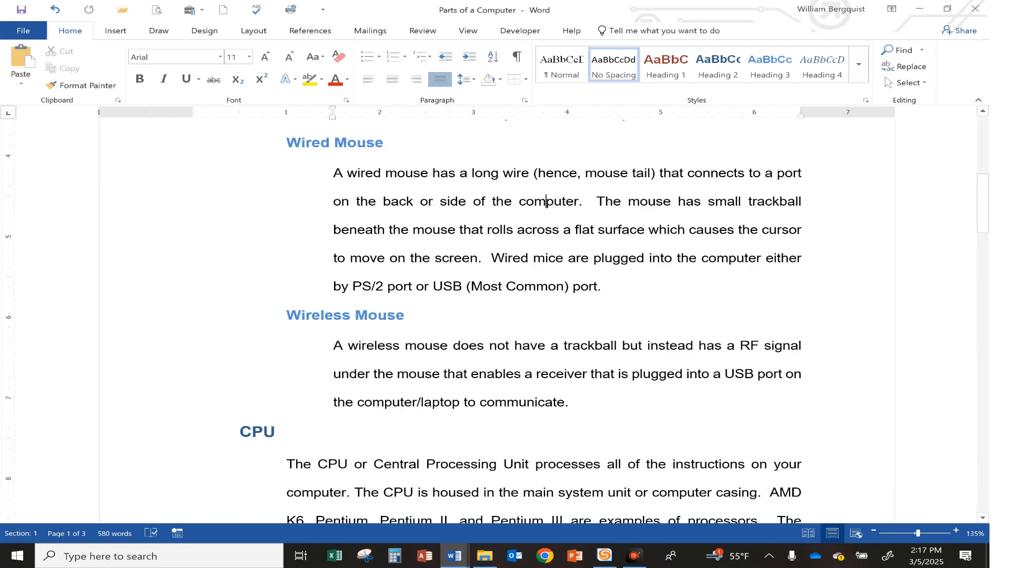
Highlight the fifth instruction, about indenting the supporting paragraphs, in yellow in Document11
mouse_move(463, 562)
click(534, 494)
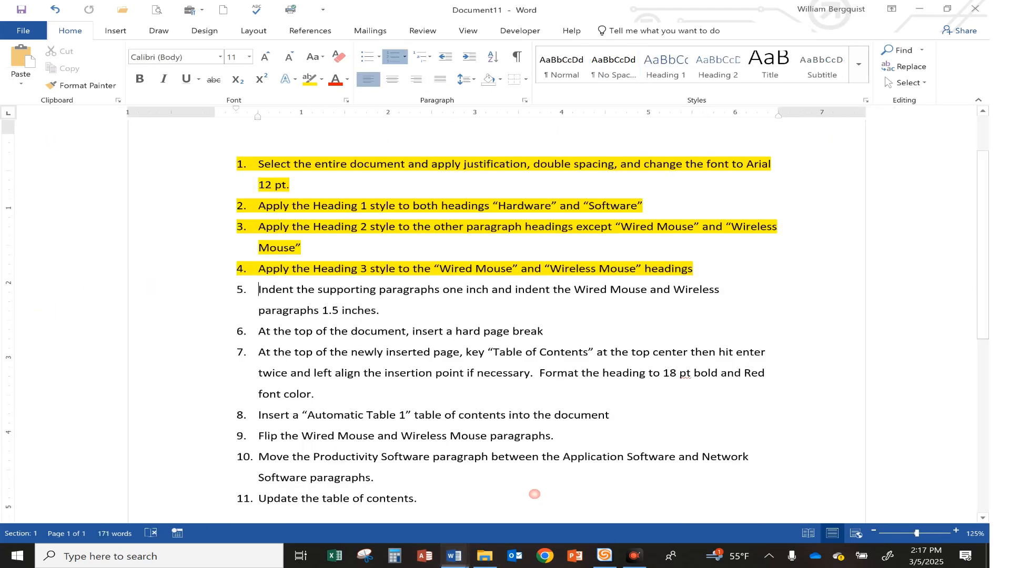
drag(259, 290, 386, 312)
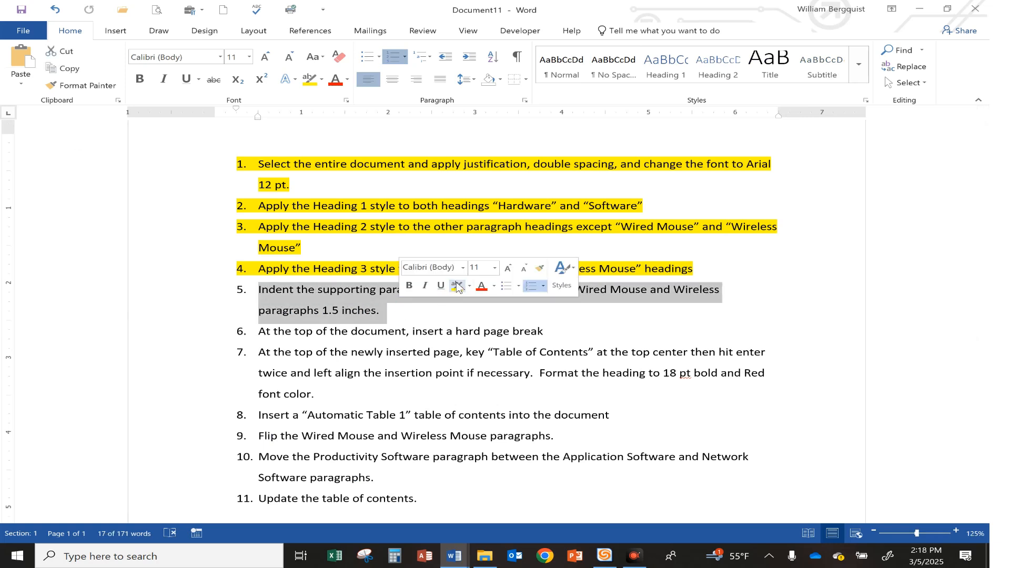
click(457, 287)
click(307, 335)
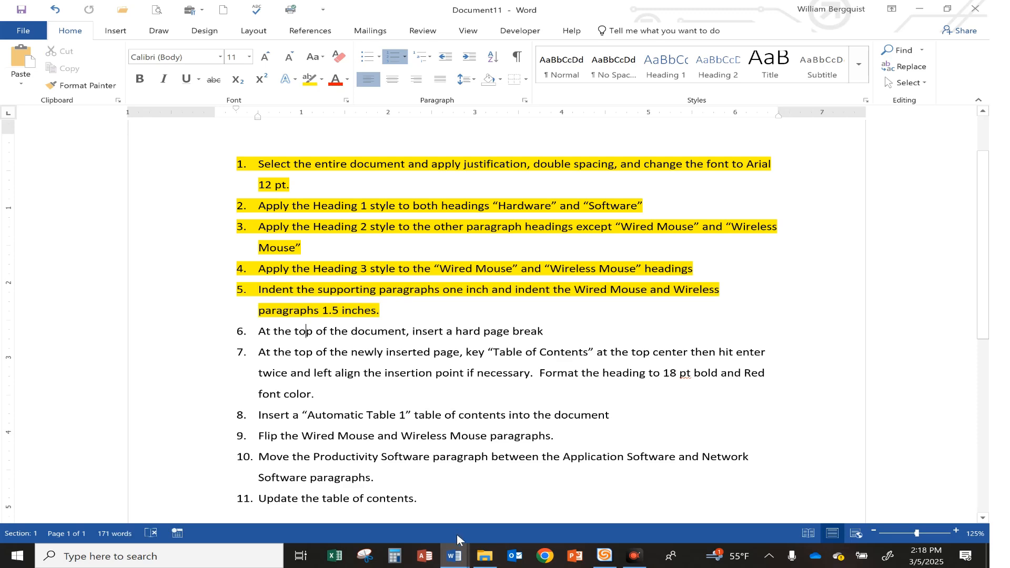
Insert a hard page break before the "Hardware" heading at the start of the Parts of a Computer document
mouse_move(455, 555)
click(378, 434)
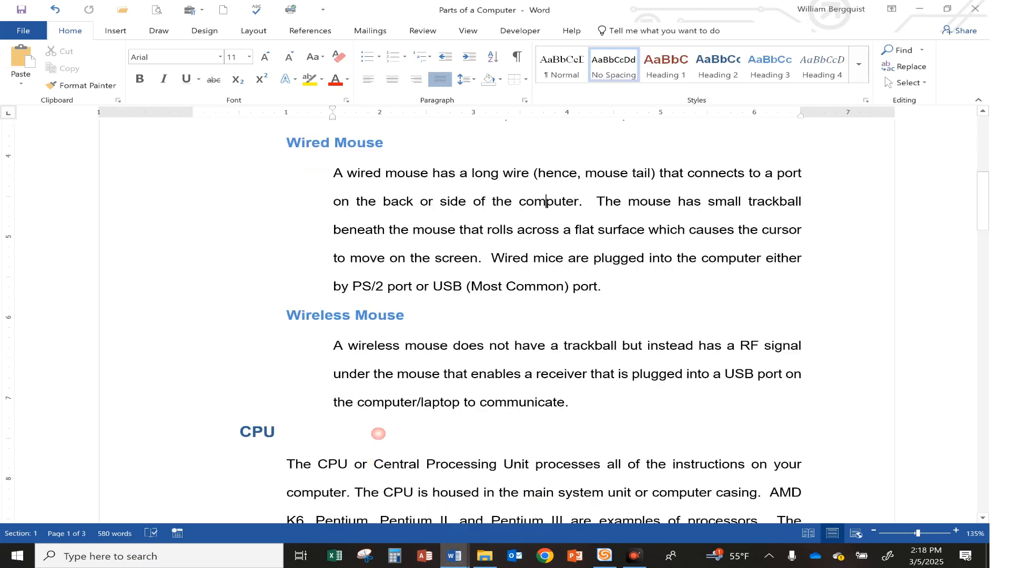
scroll(378, 433, up, 8)
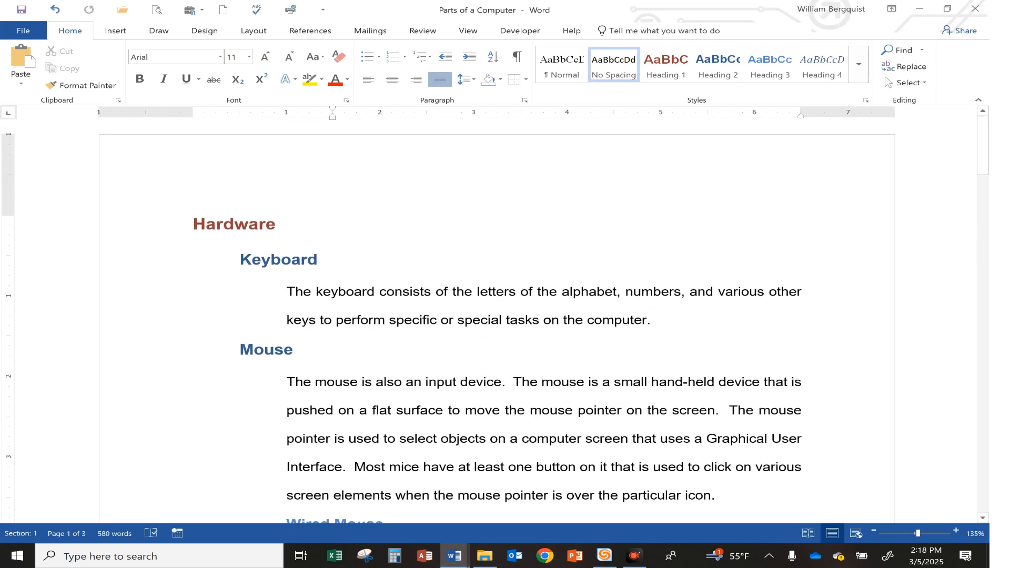
click(257, 164)
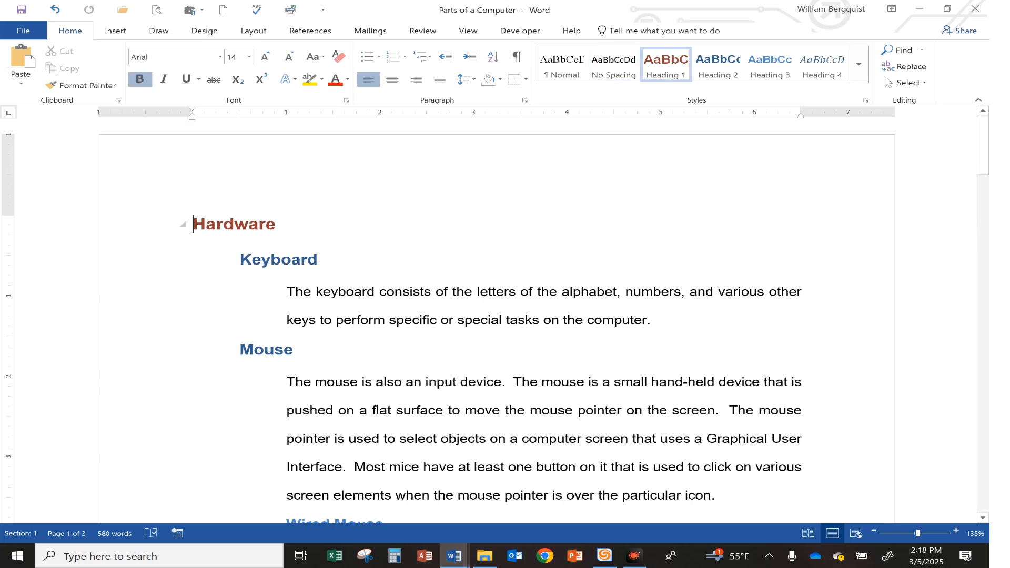
key(ctrl+Return)
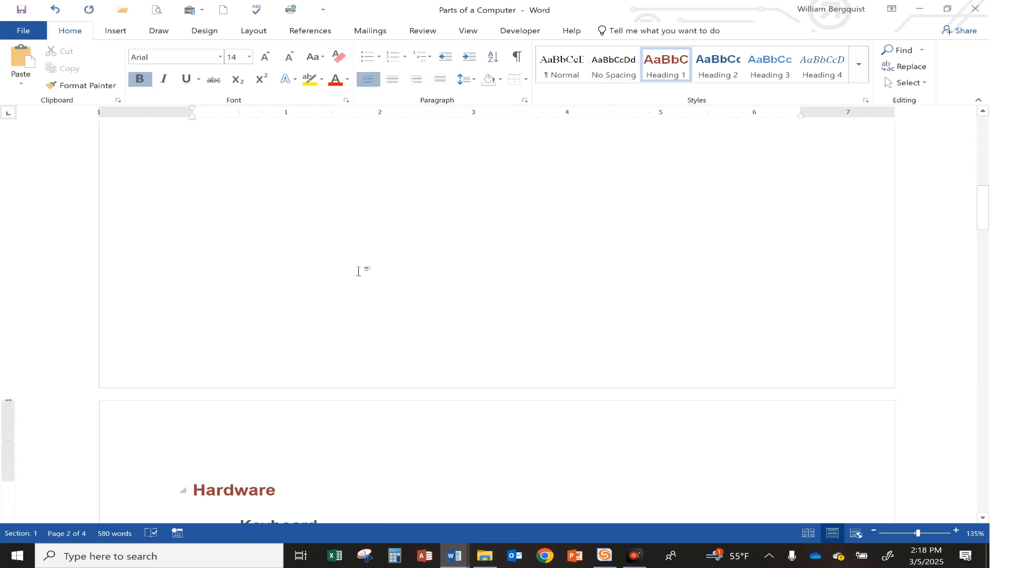
Place the insertion point at the start of the newly inserted blank first page
scroll(392, 275, up, 3)
scroll(392, 276, up, 1)
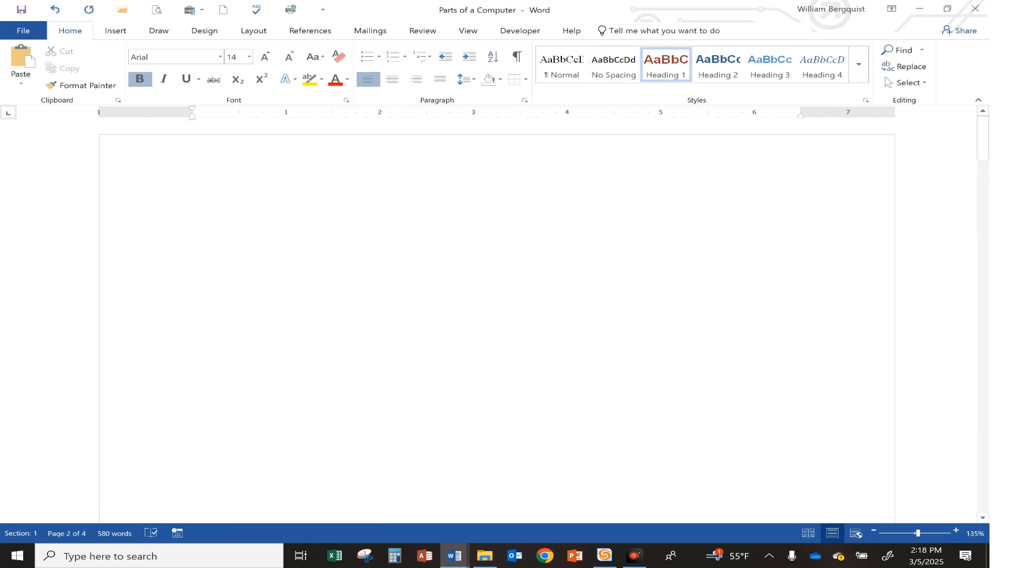
click(193, 225)
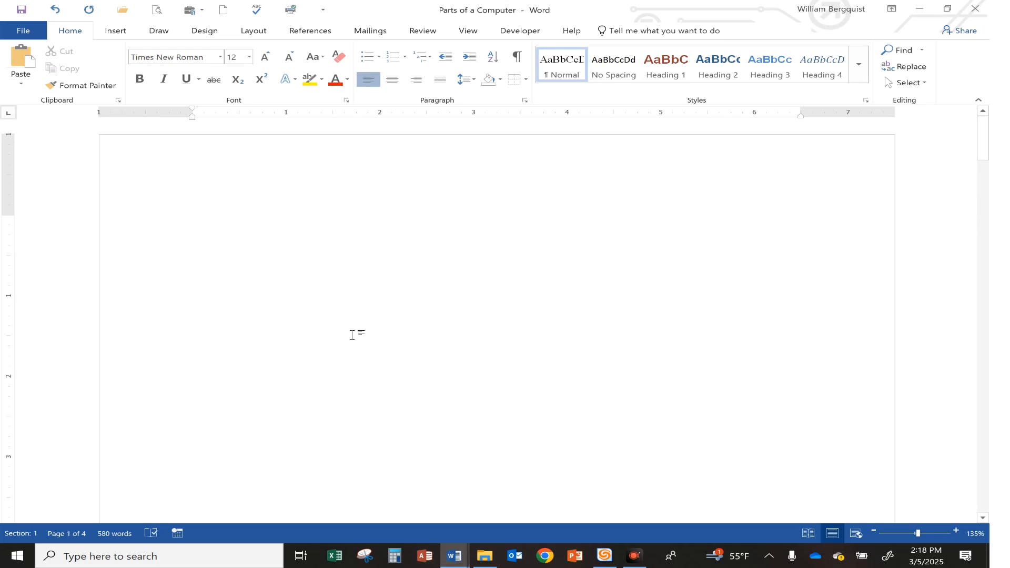
Highlight the sixth instruction, about inserting a hard page break, in yellow in Document11
mouse_move(455, 558)
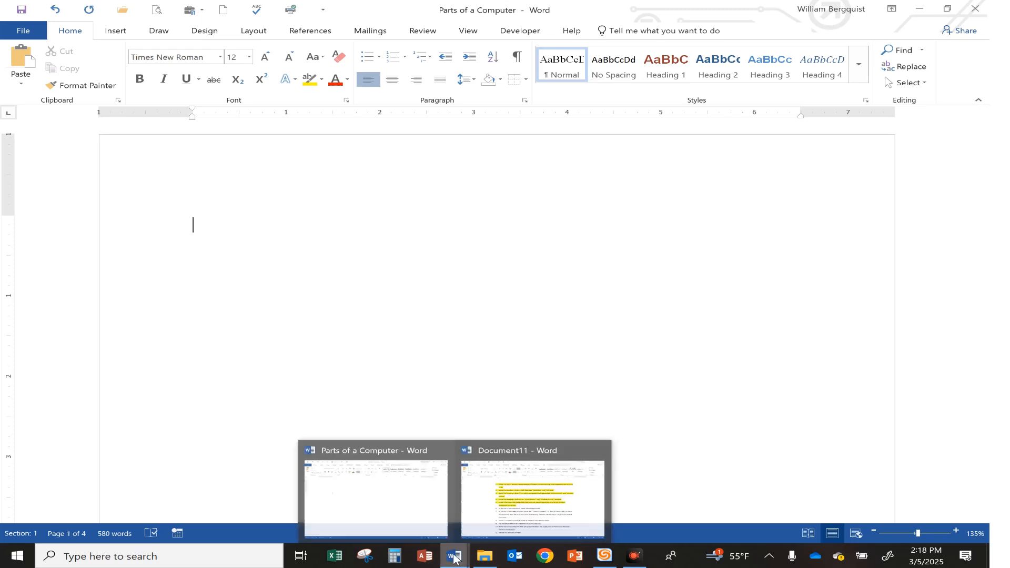
click(533, 494)
drag(258, 331, 549, 331)
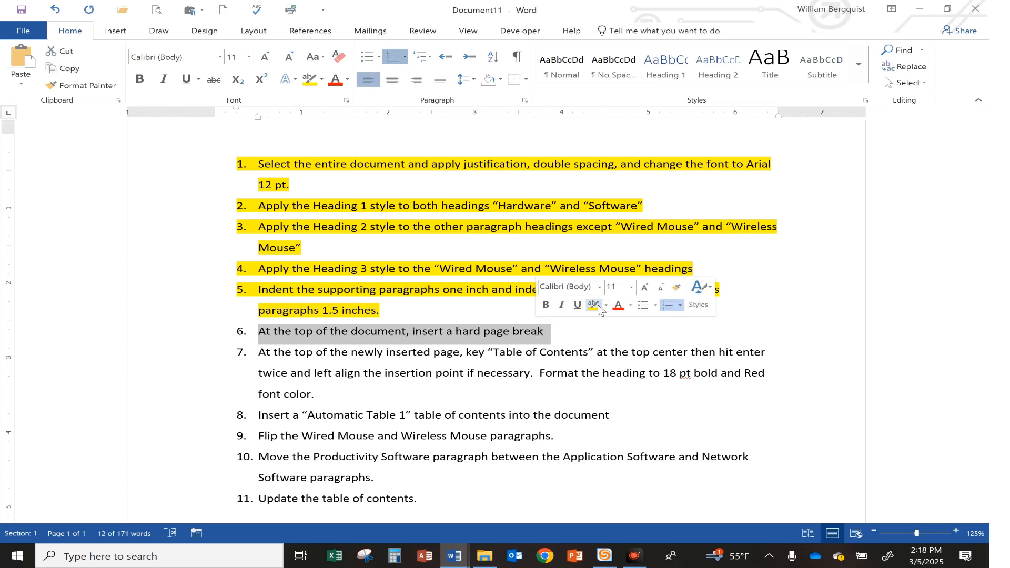
click(593, 305)
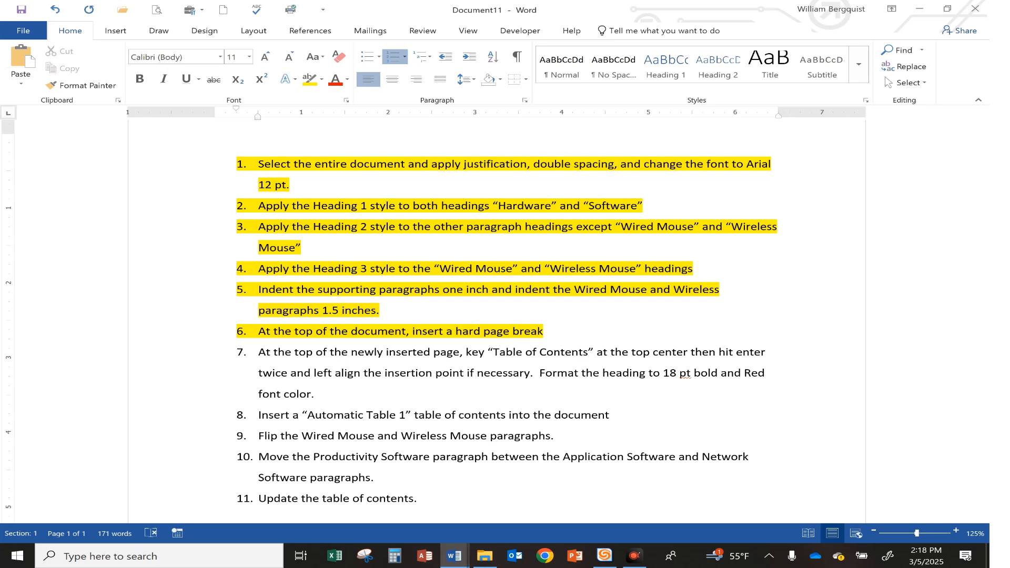
click(934, 507)
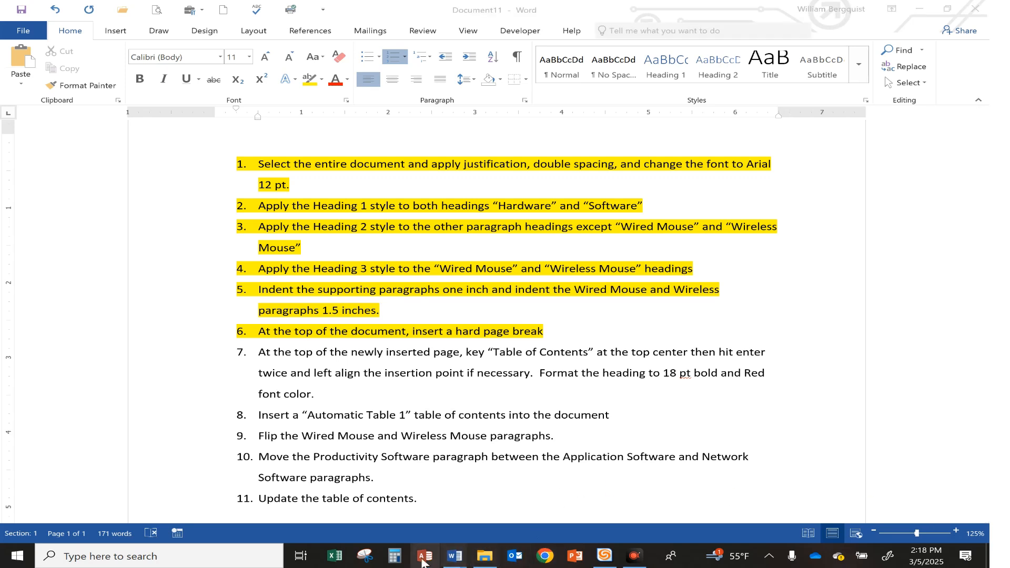
In Parts of a Computer, add a centered "Table of Contents" heading on the first page and left-align the line that follows it
mouse_move(454, 556)
click(418, 518)
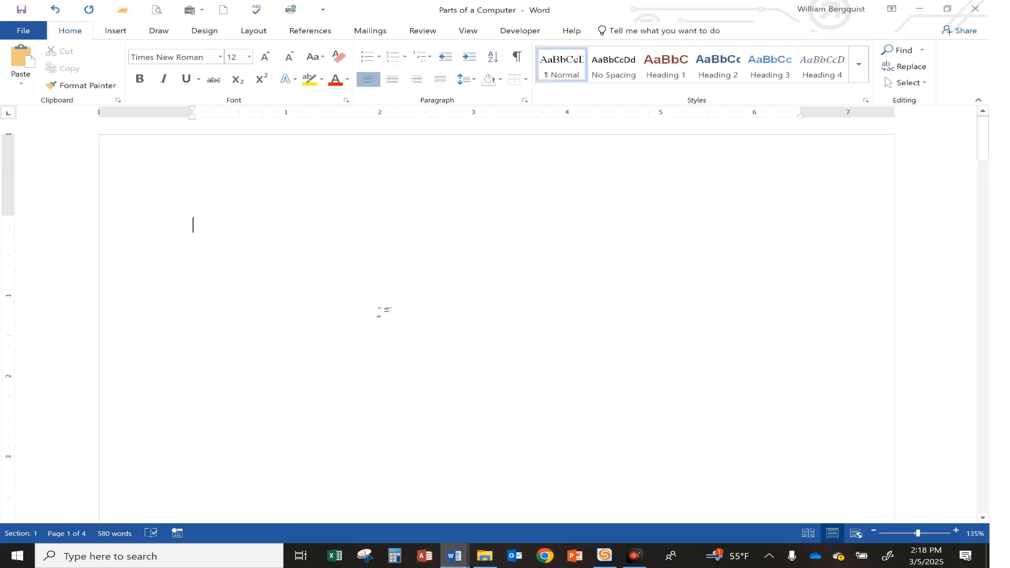
click(392, 79)
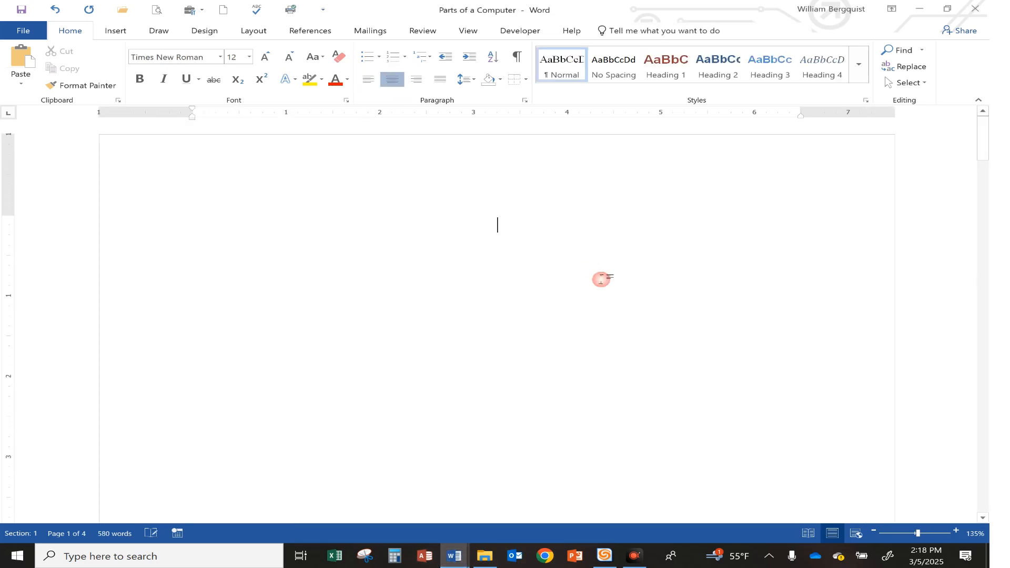
text(Tabl)
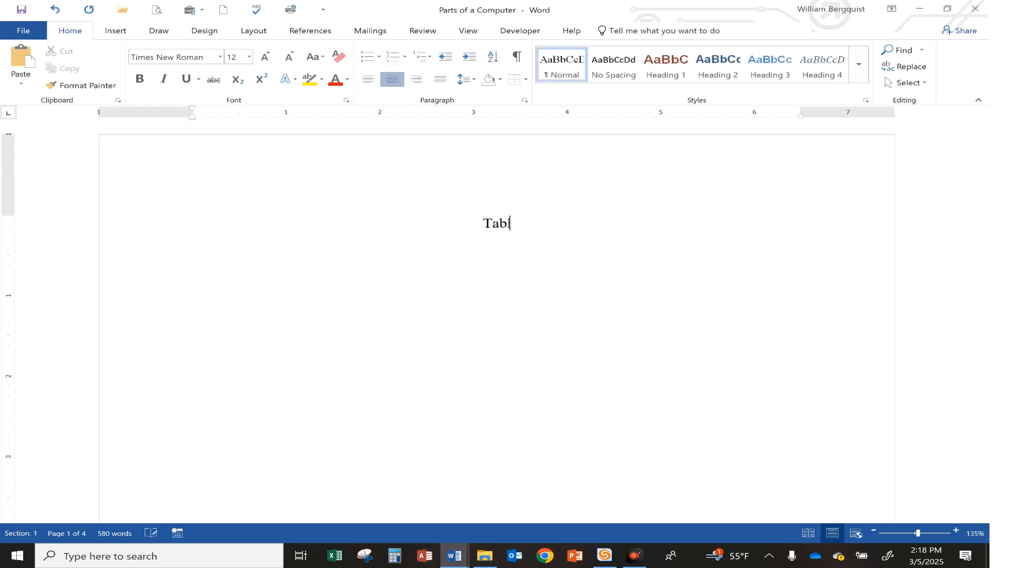
text(e of Contents)
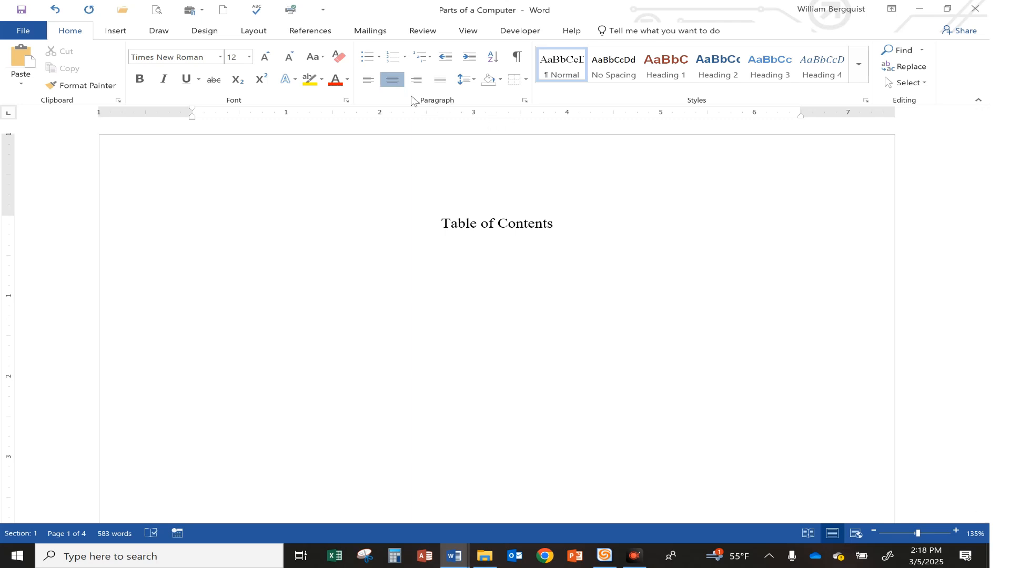
click(367, 80)
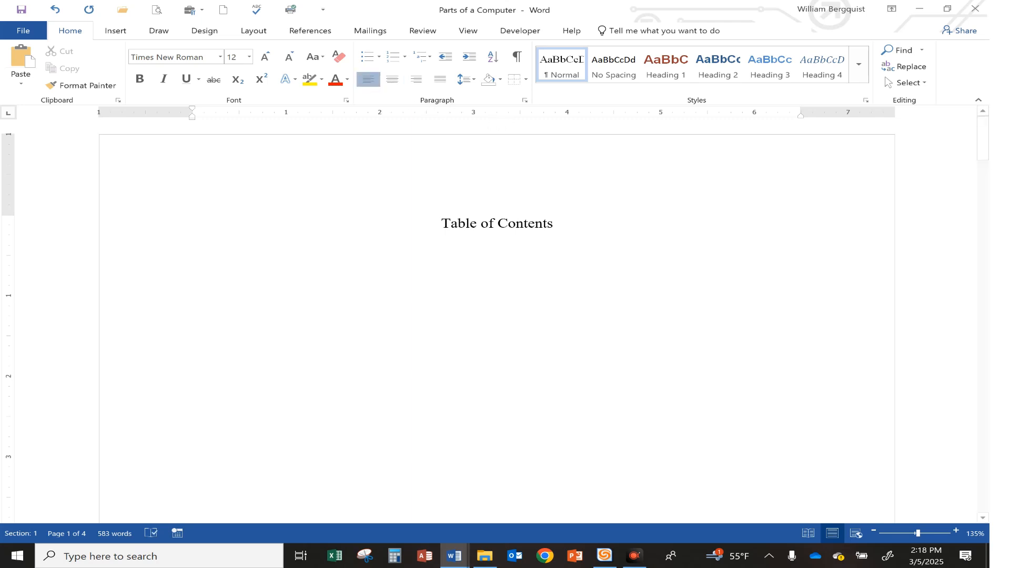
Format the "Table of Contents" heading as 18 pt bold Arial in red and place the insertion point below it
drag(441, 223, 559, 223)
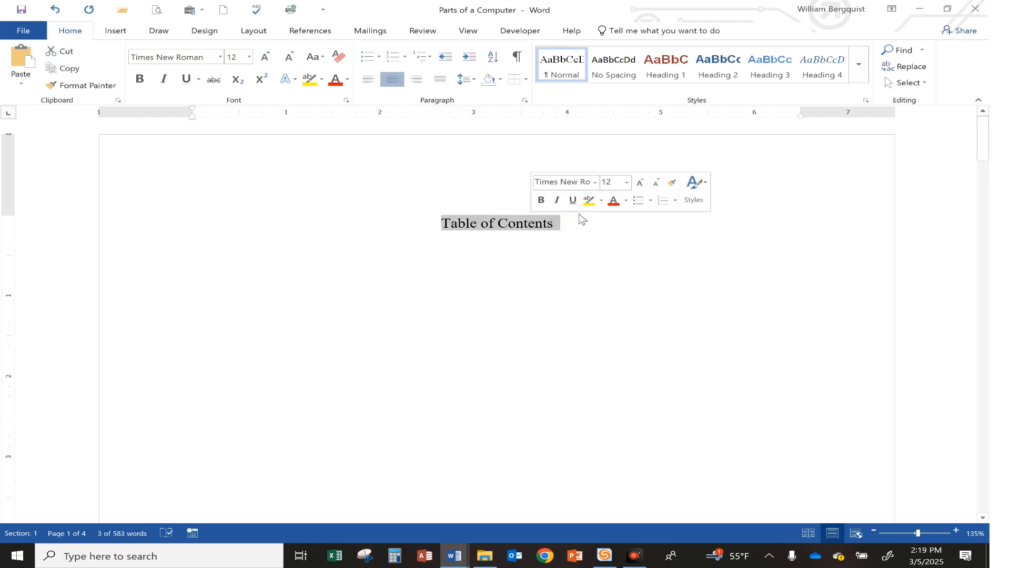
click(626, 182)
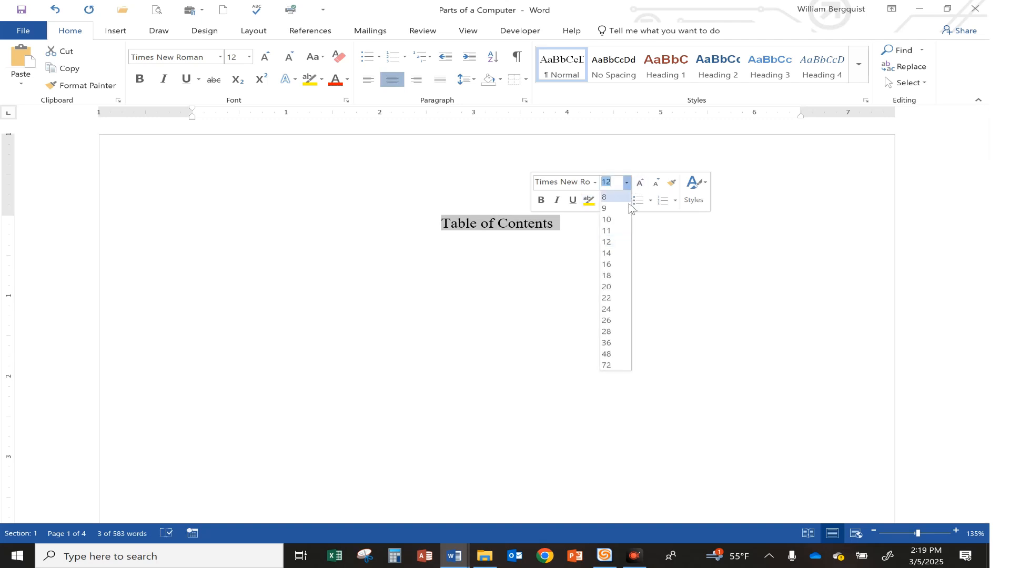
click(614, 275)
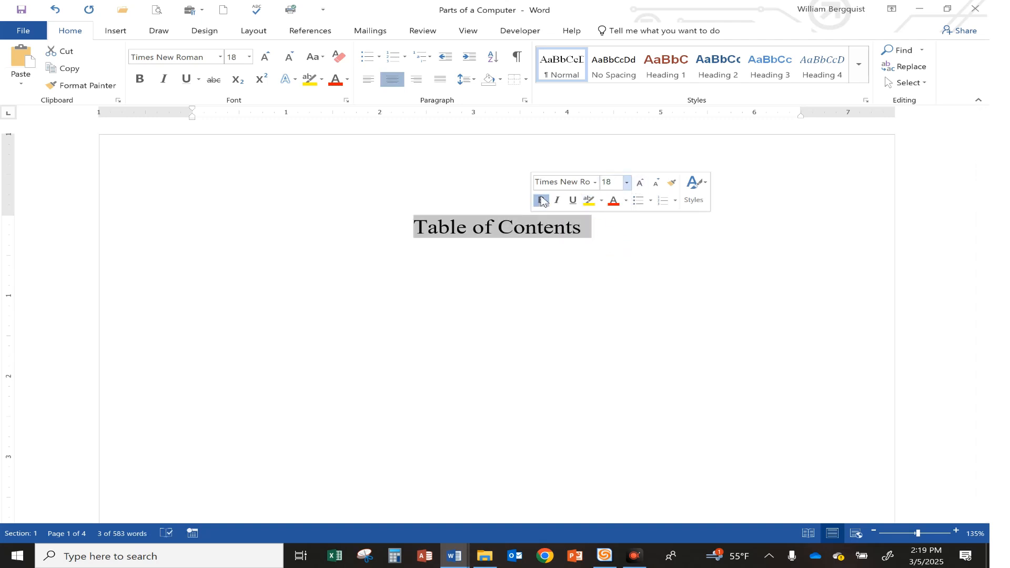
click(541, 199)
click(613, 202)
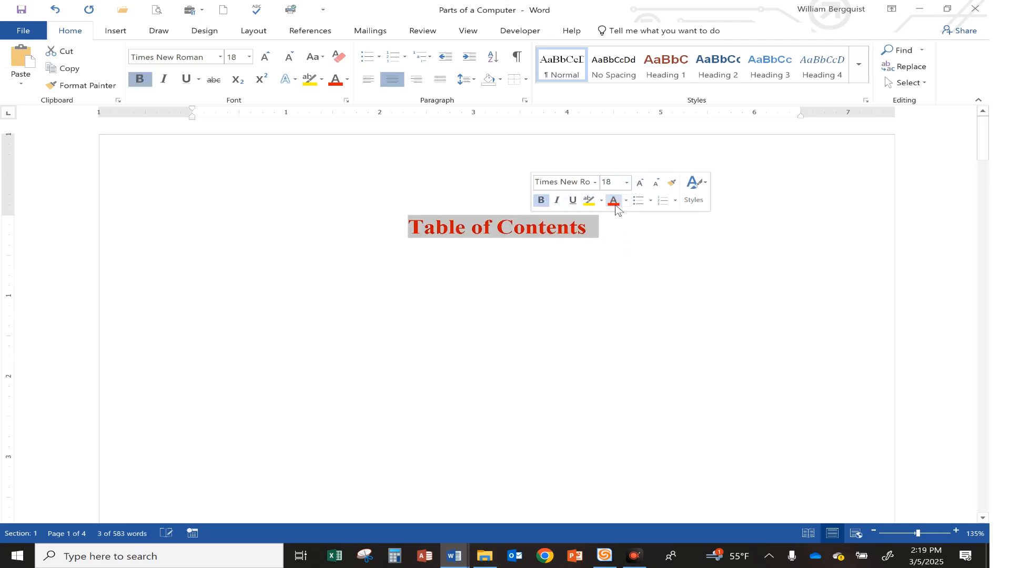
click(595, 181)
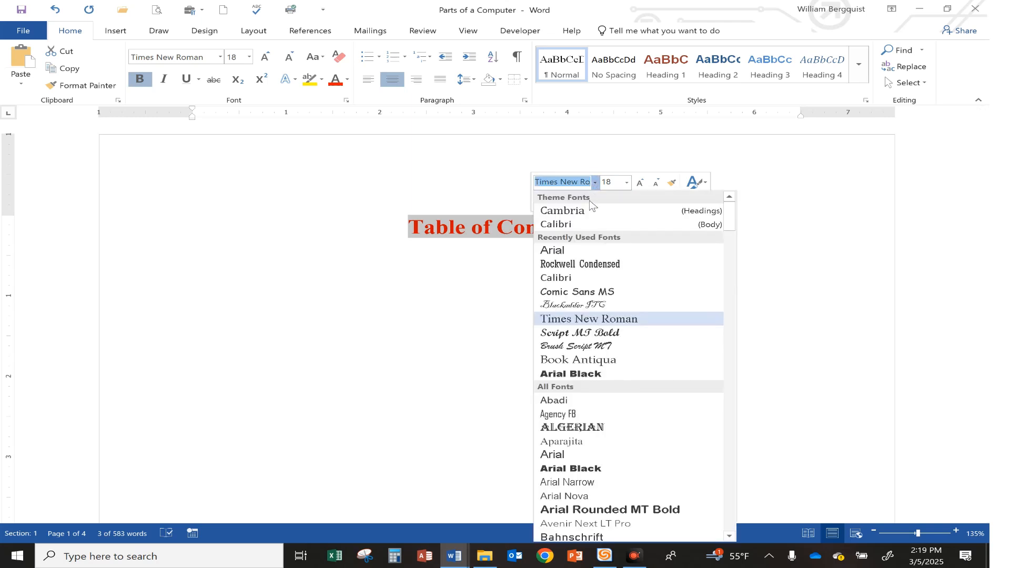
click(557, 250)
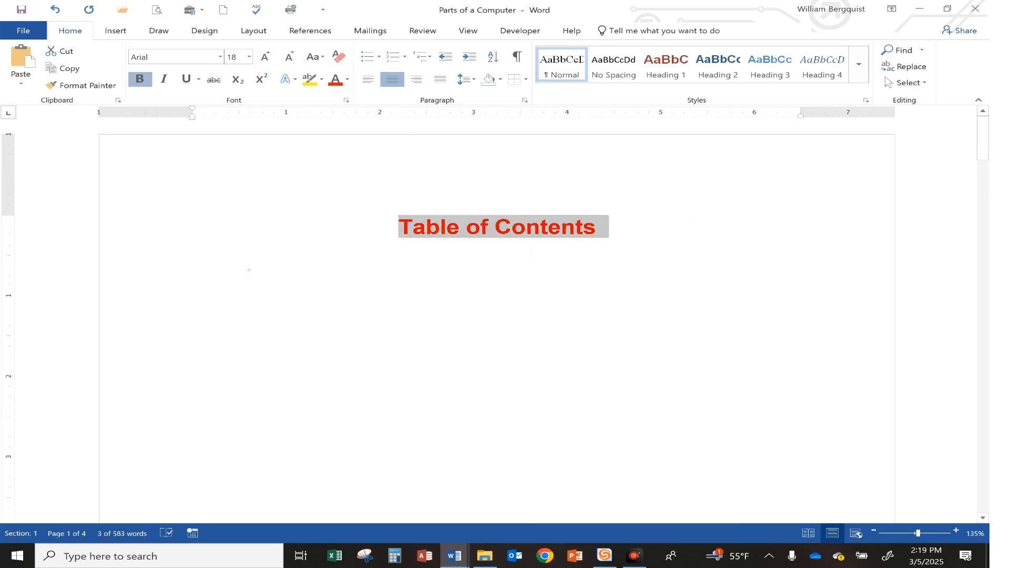
click(250, 266)
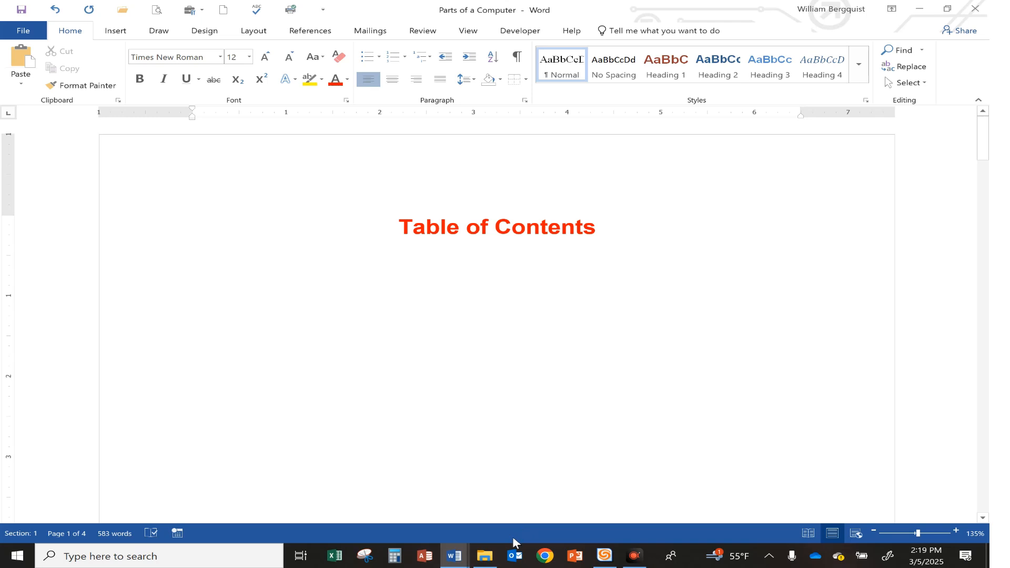
Highlight the seventh instruction, about the "Table of Contents" heading, in yellow in Document11
mouse_move(454, 556)
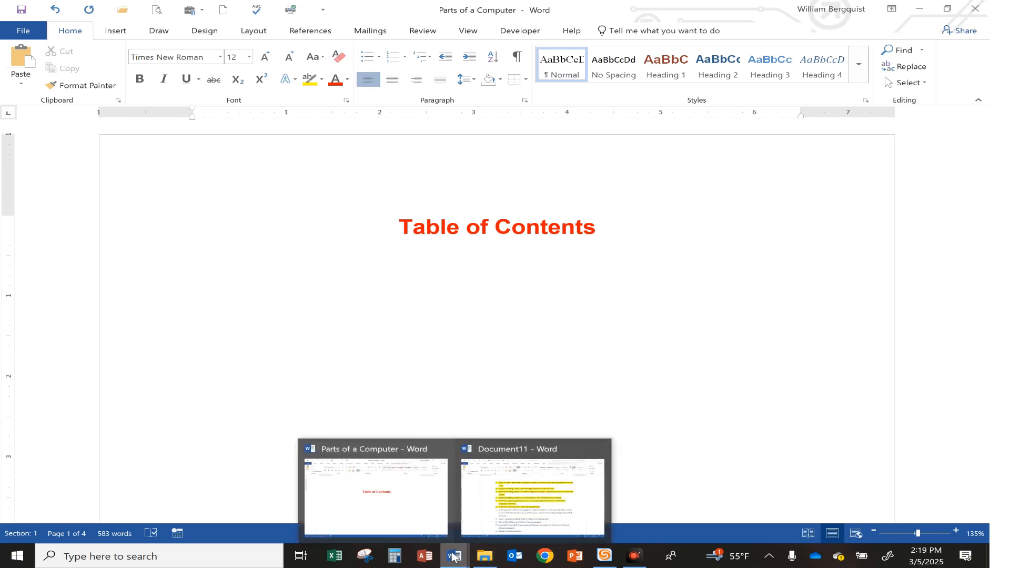
click(534, 491)
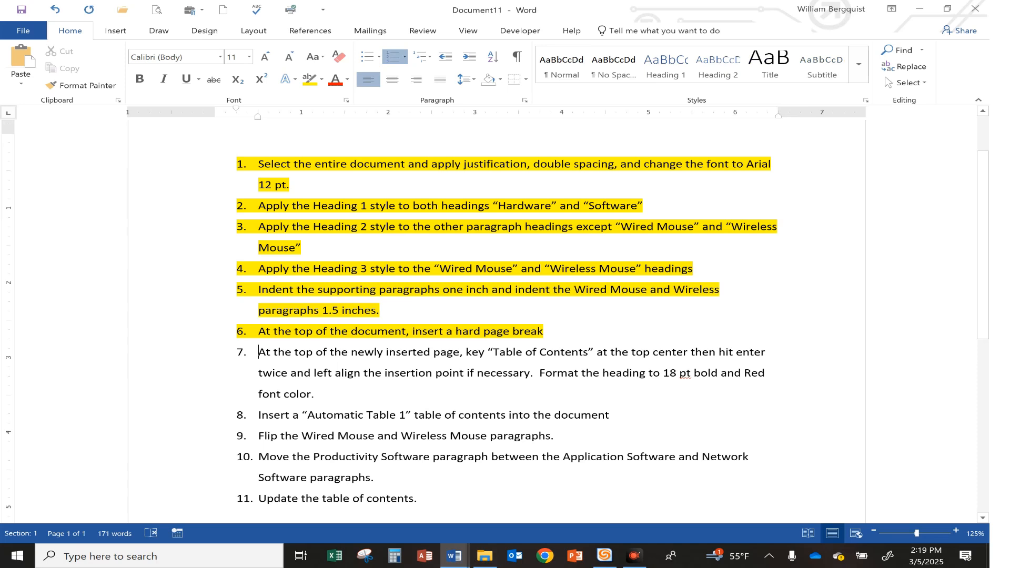
drag(258, 352, 322, 395)
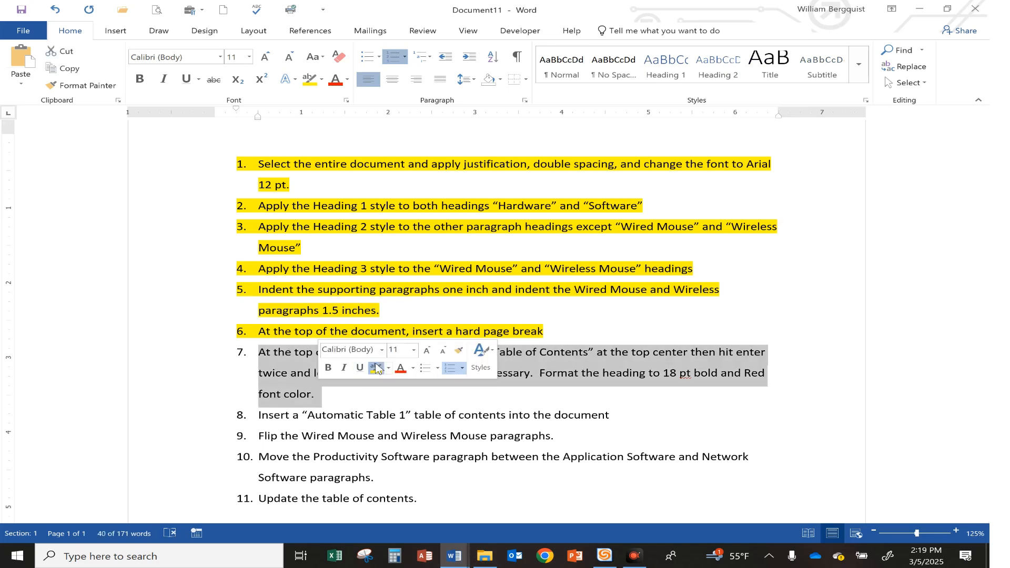
click(375, 367)
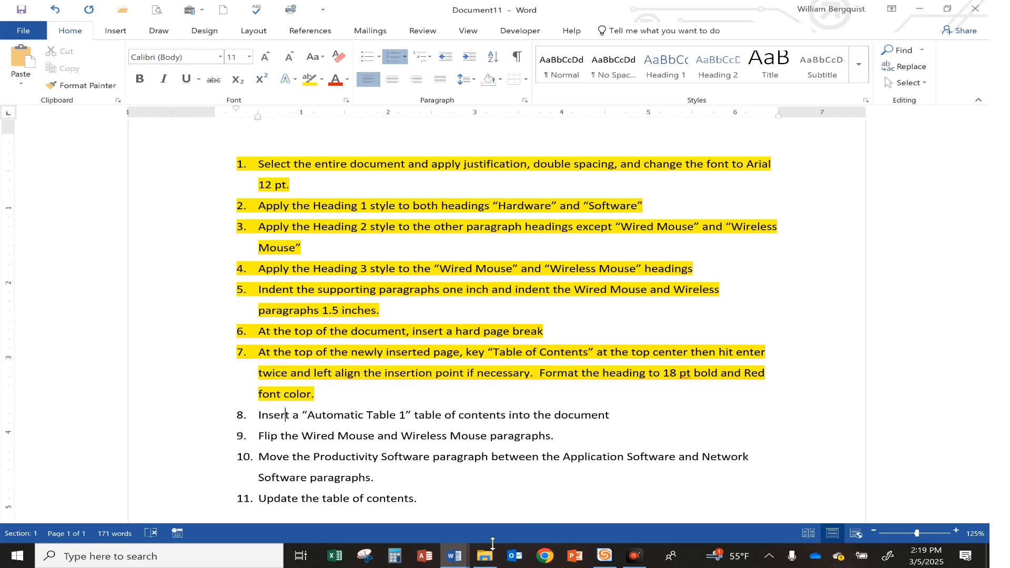
Insert an Automatic Table 1 table of contents below the "Table of Contents" heading in Parts of a Computer
mouse_move(456, 555)
click(376, 494)
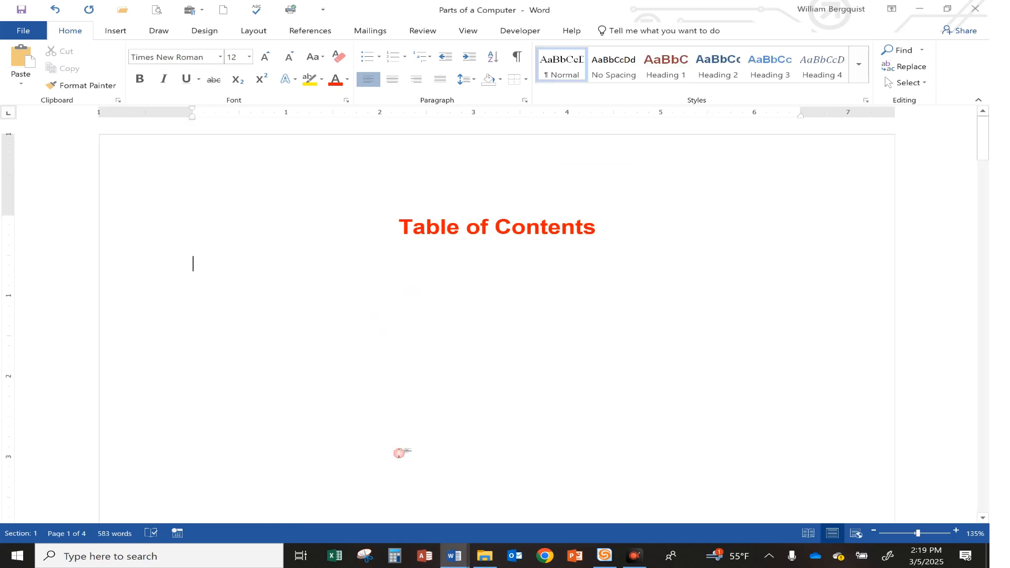
click(307, 32)
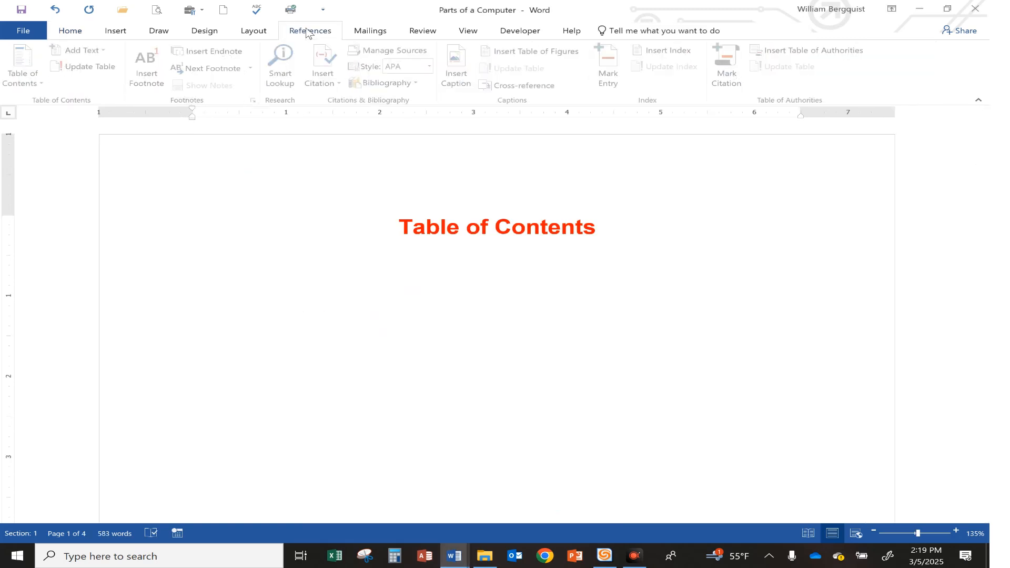
click(20, 84)
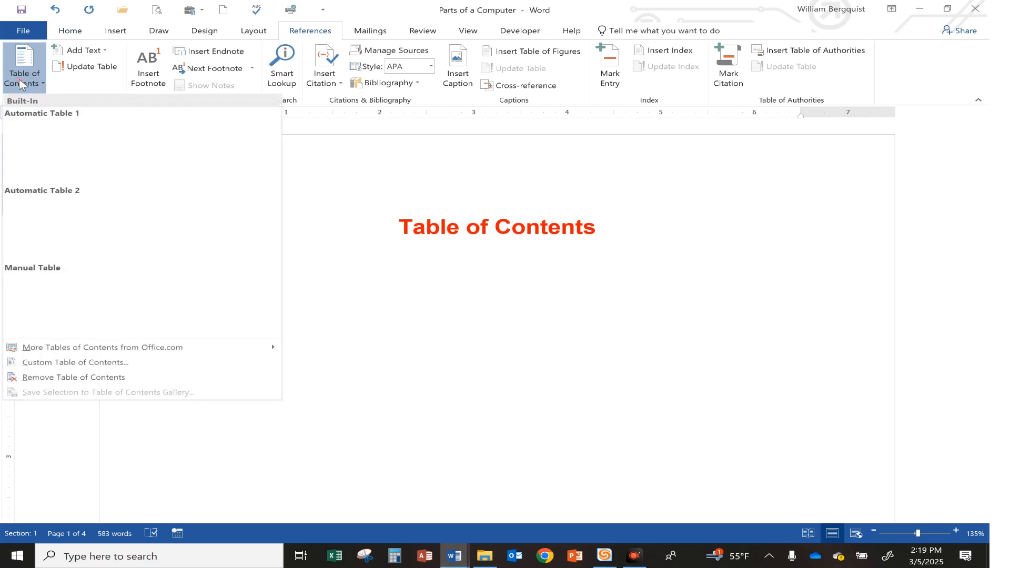
click(50, 140)
scroll(336, 315, up, 5)
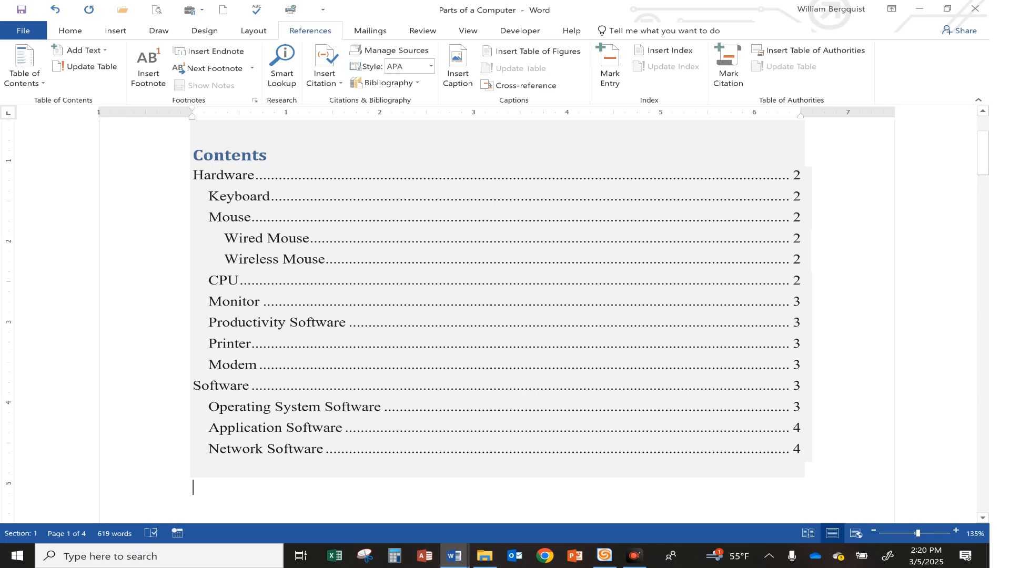
scroll(315, 302, up, 3)
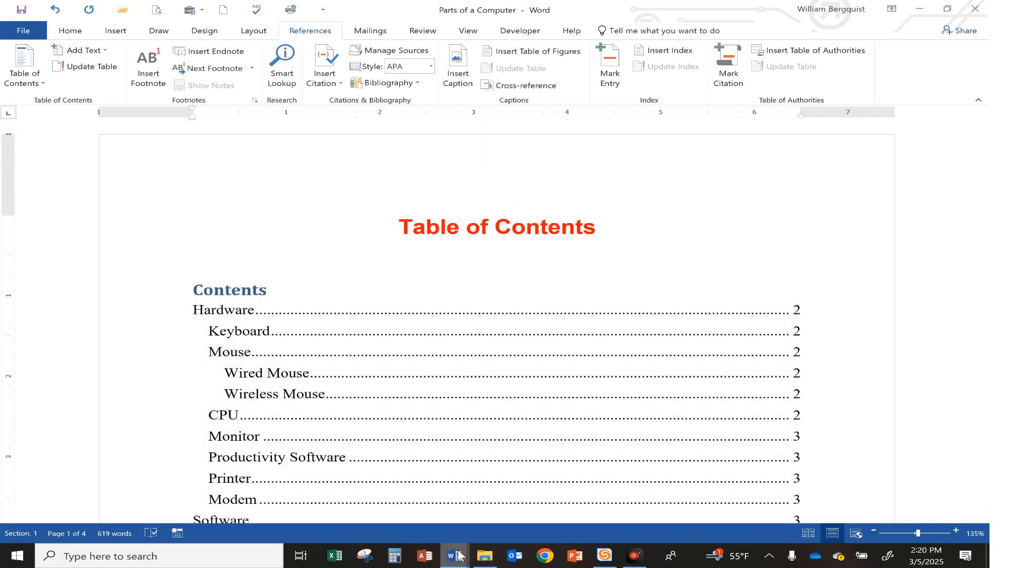
Highlight the eighth instruction, about inserting the Automatic Table 1, in yellow in Document11
mouse_move(459, 556)
click(533, 495)
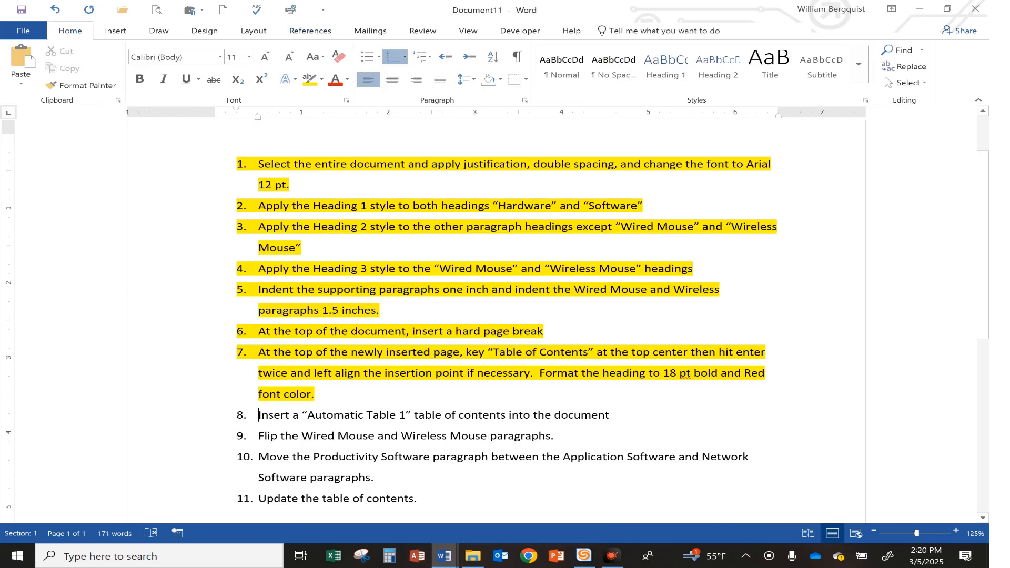
drag(258, 414, 617, 416)
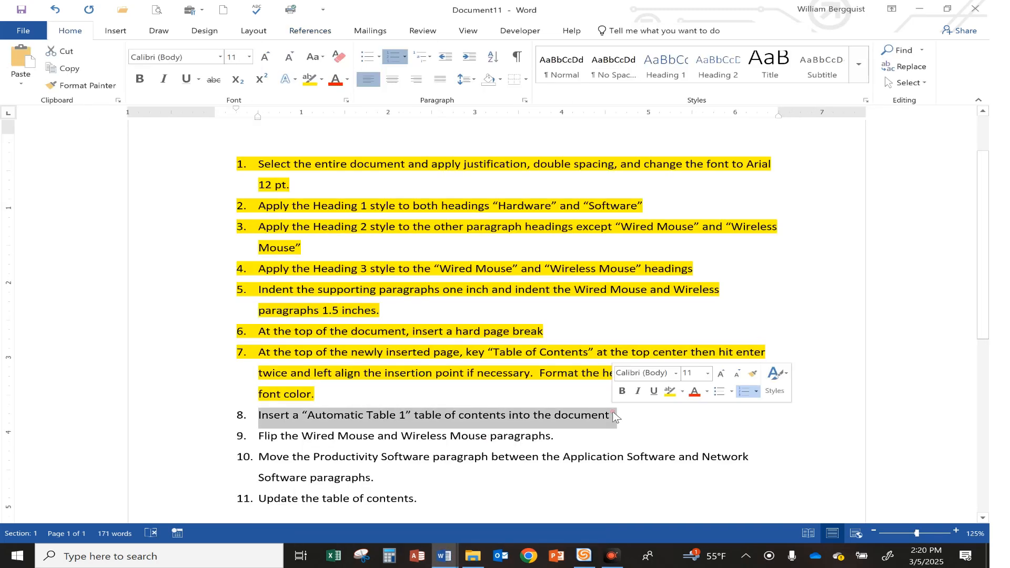
click(661, 392)
key(Right)
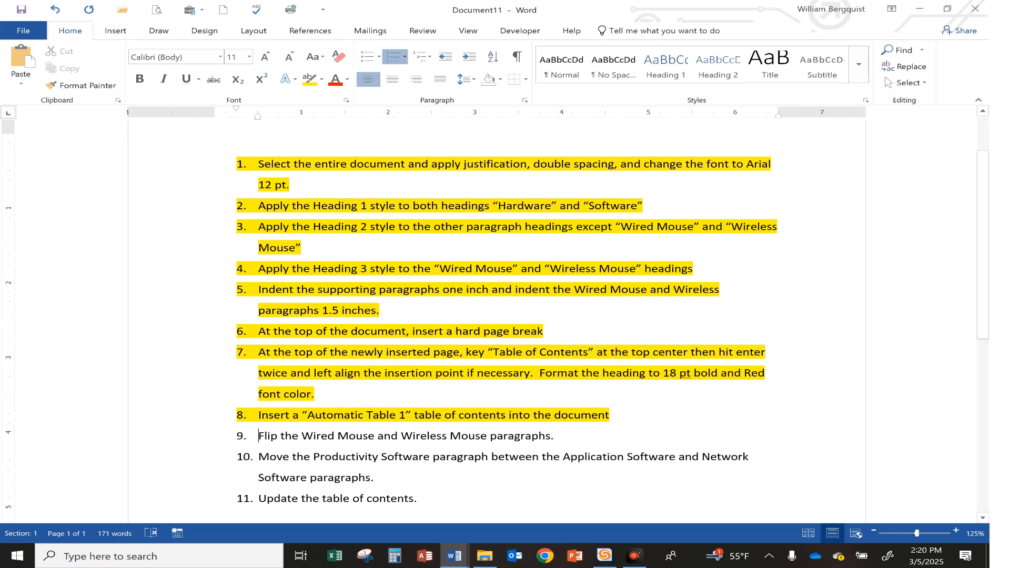
In Parts of a Computer, move the Wireless Mouse heading and its paragraph above the Wired Mouse heading
mouse_move(452, 558)
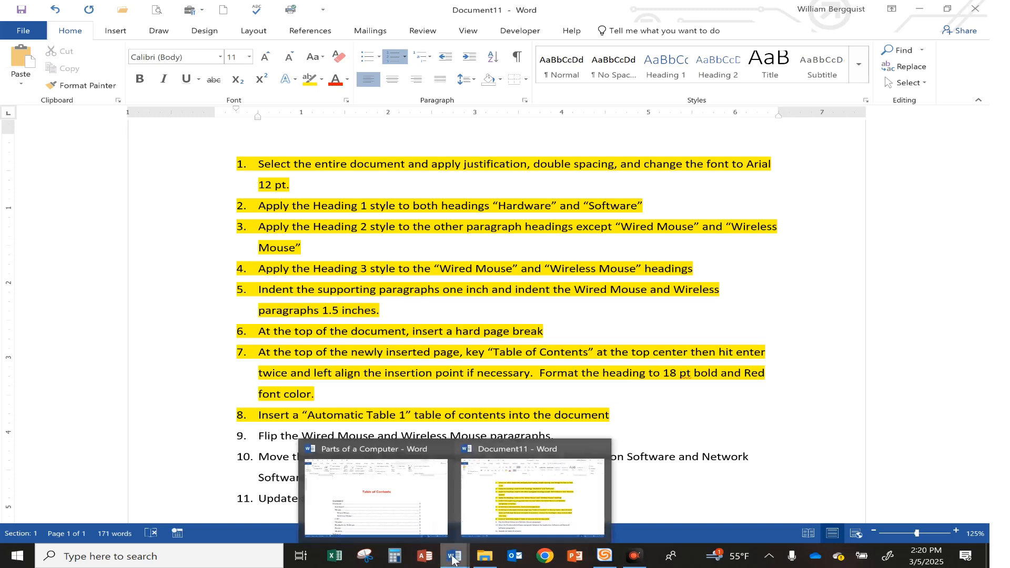
click(424, 515)
scroll(408, 379, down, 15)
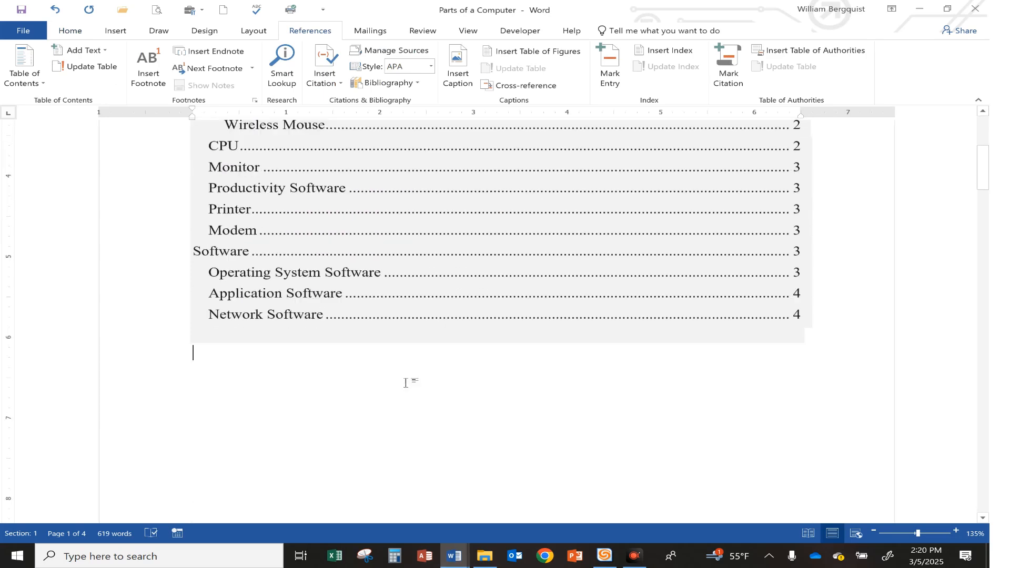
scroll(408, 379, down, 3)
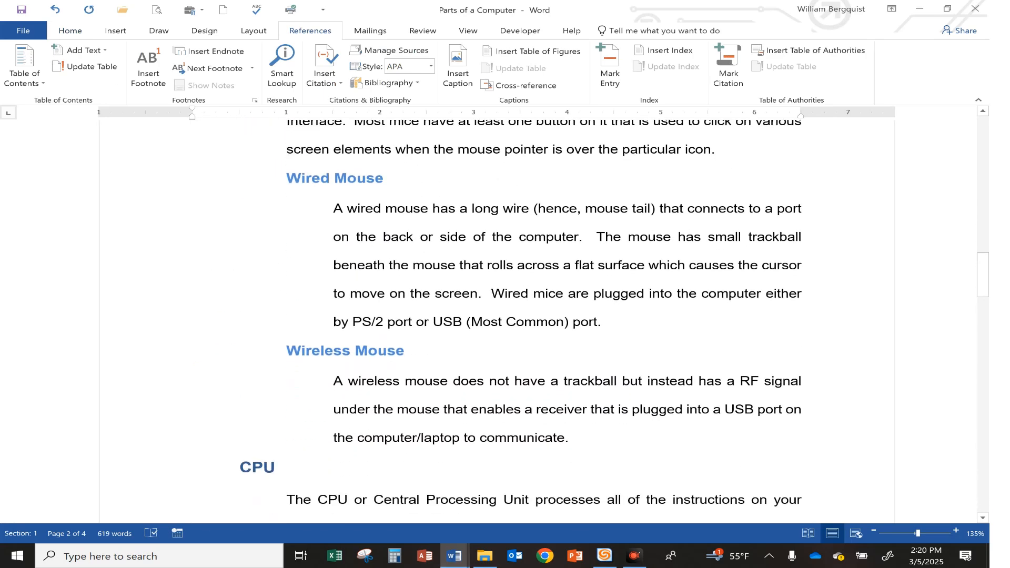
drag(287, 350, 570, 437)
drag(492, 414, 294, 196)
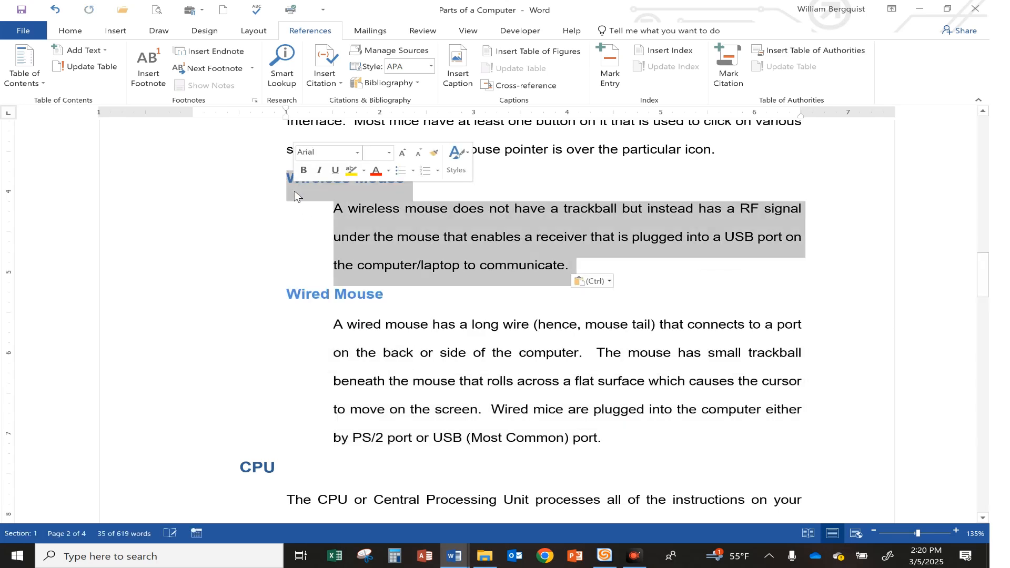
click(418, 248)
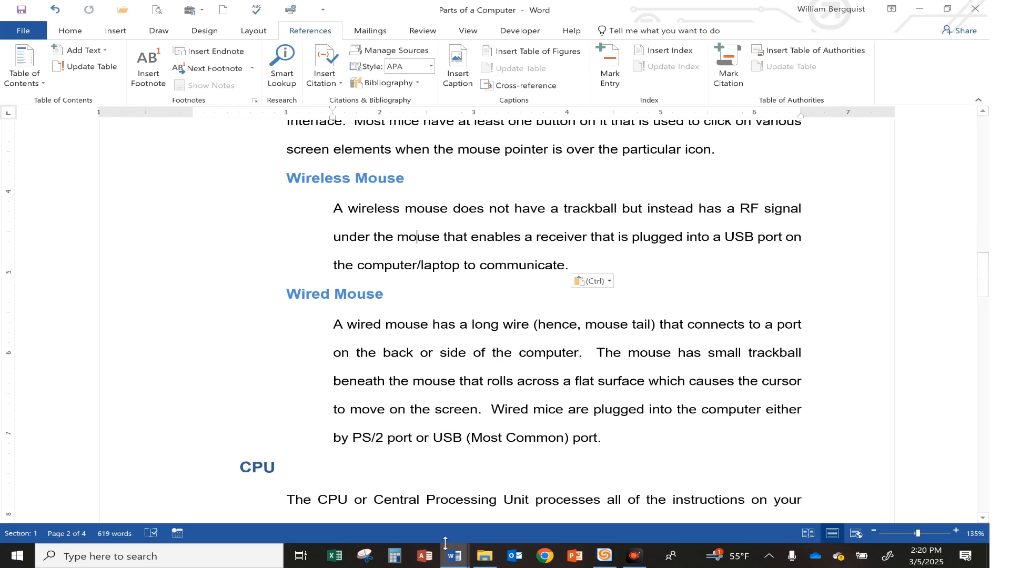
Highlight the ninth instruction, about flipping the Wired Mouse and Wireless Mouse paragraphs, in yellow in Document11
mouse_move(453, 553)
click(497, 499)
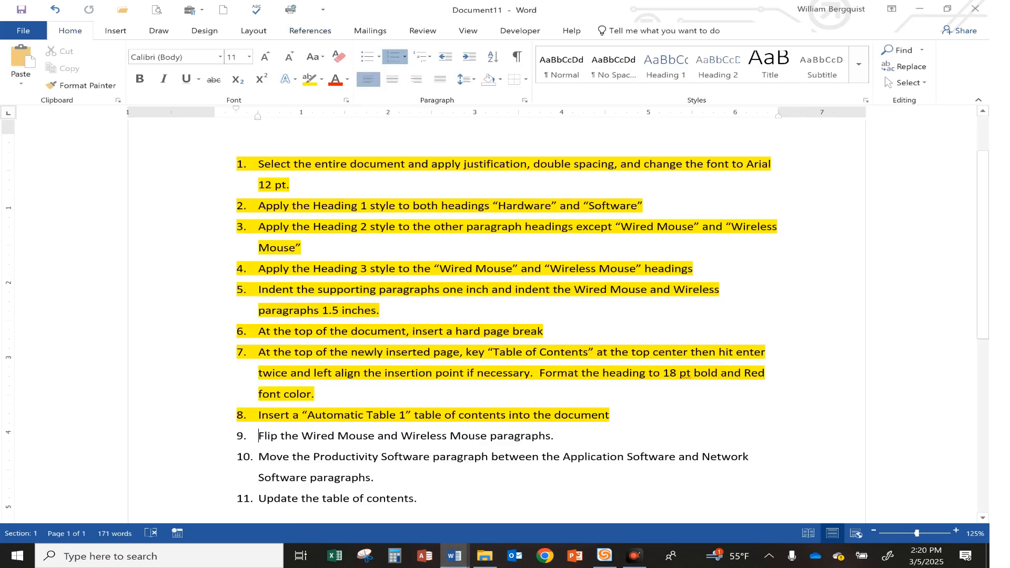
drag(258, 435, 561, 435)
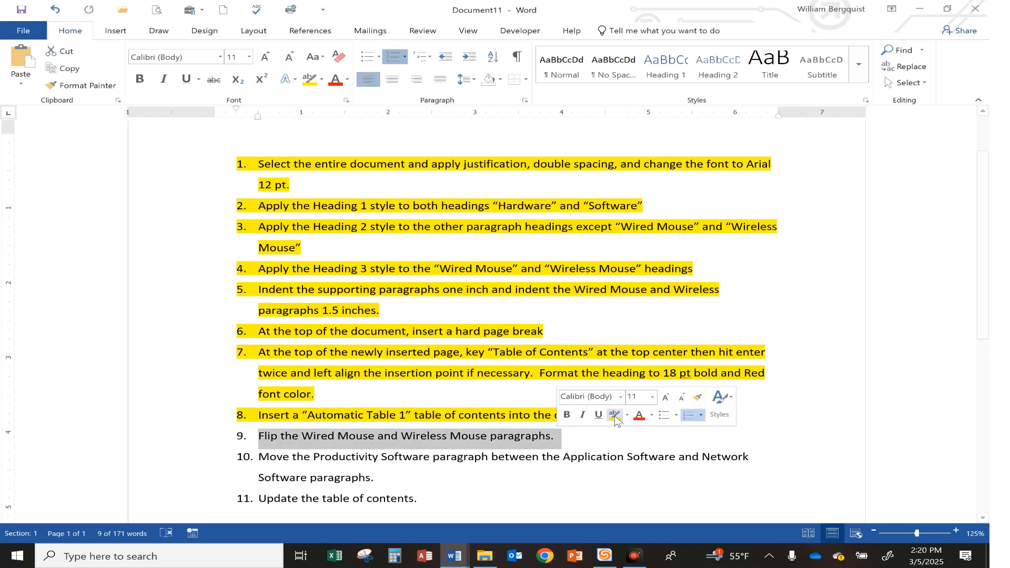
click(614, 415)
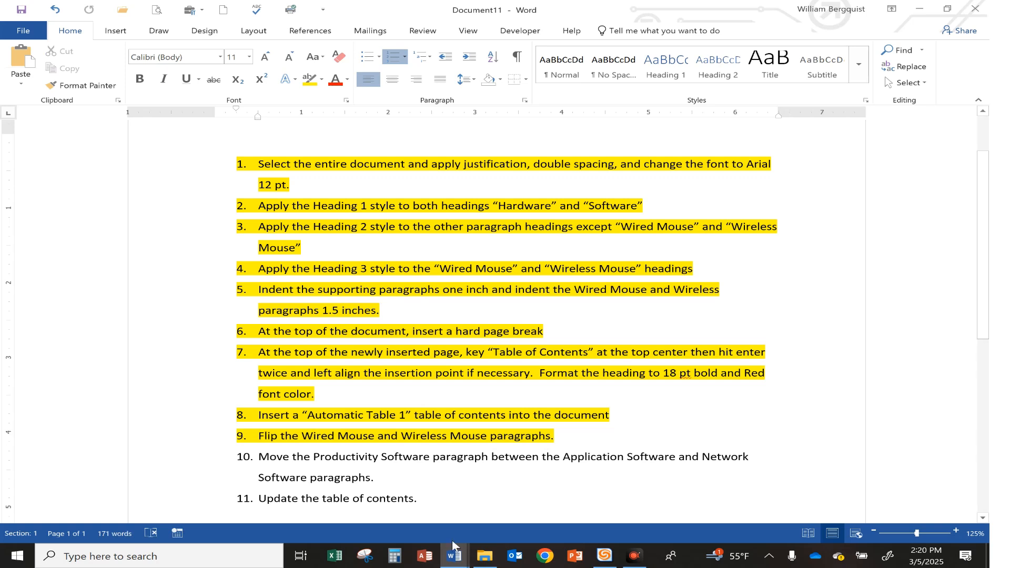
In Parts of a Computer, move the Productivity Software heading and its paragraph between the Application Software paragraph and the Network Software heading
mouse_move(453, 547)
click(389, 495)
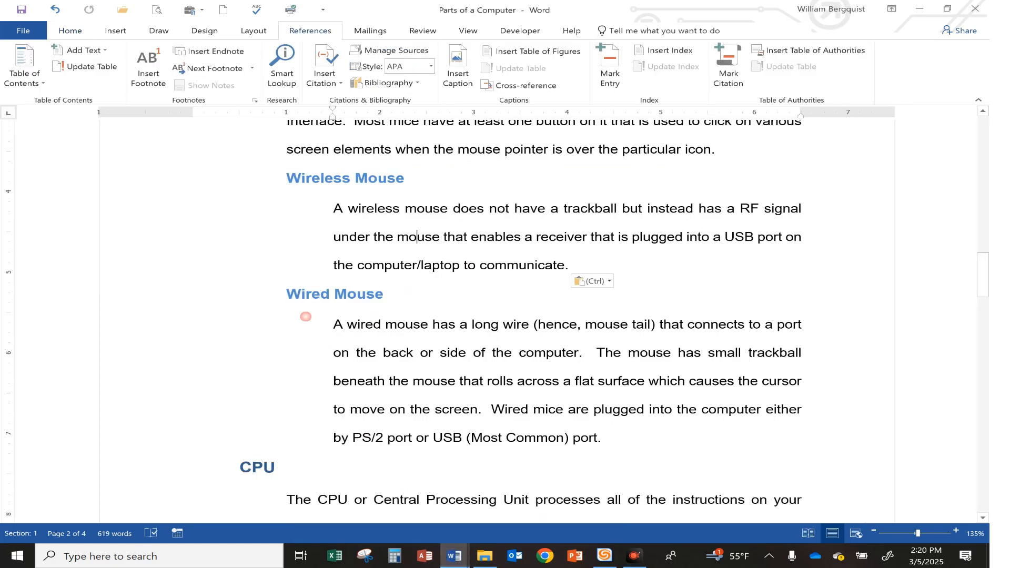
scroll(542, 316, up, 7)
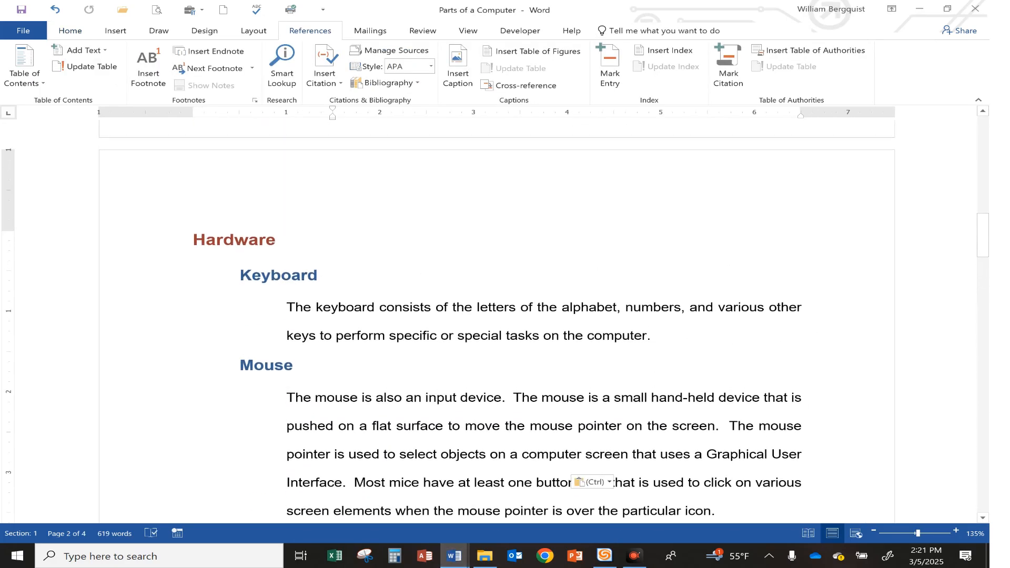
scroll(541, 316, down, 4)
scroll(542, 315, down, 10)
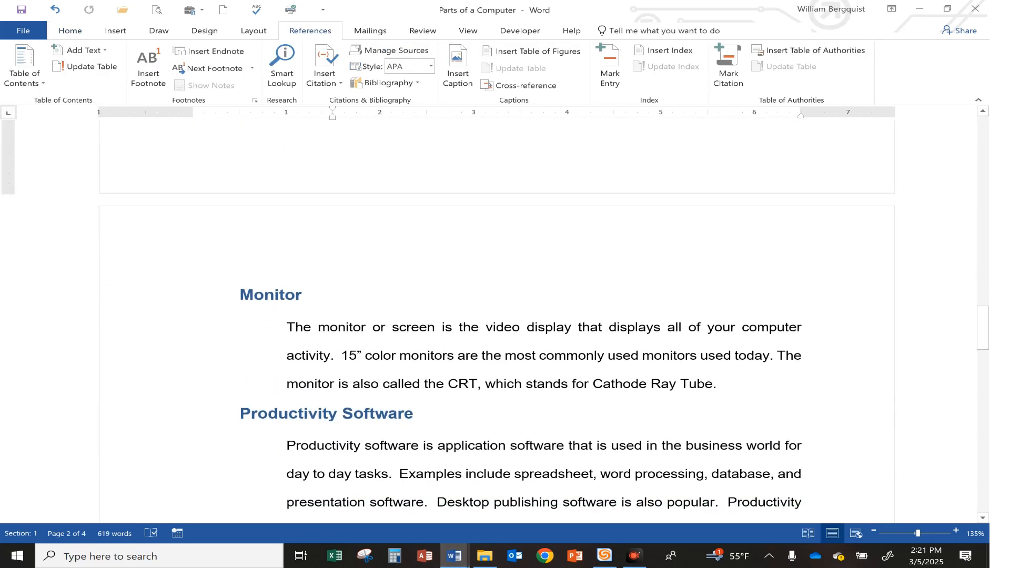
scroll(541, 315, down, 1)
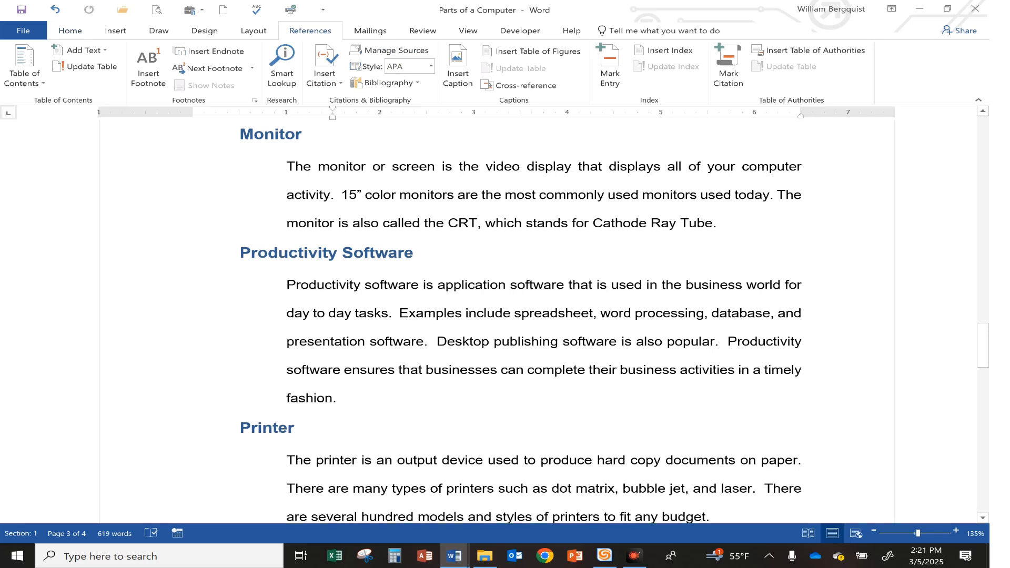
drag(230, 252, 342, 398)
key(ctrl+c)
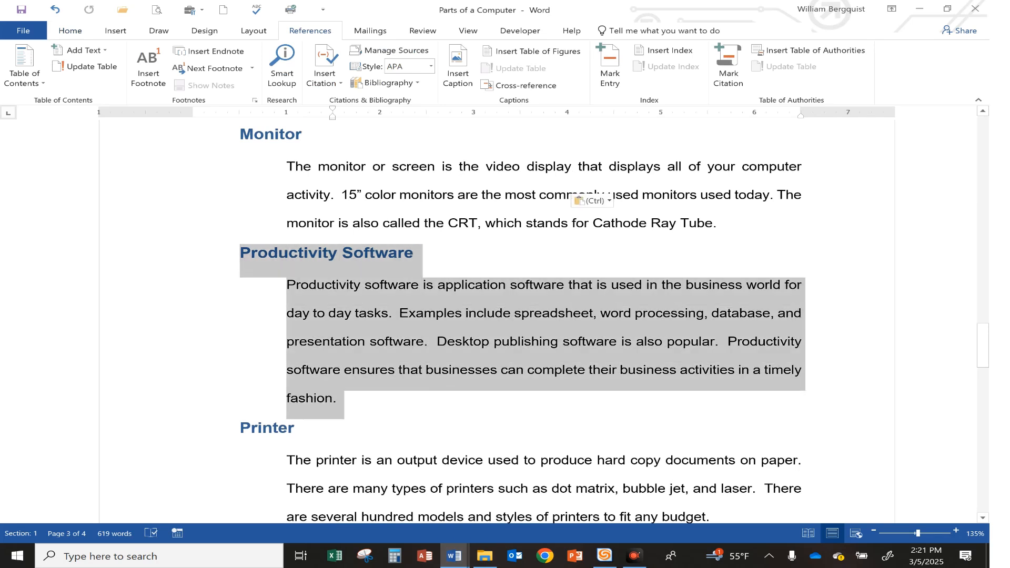
click(74, 33)
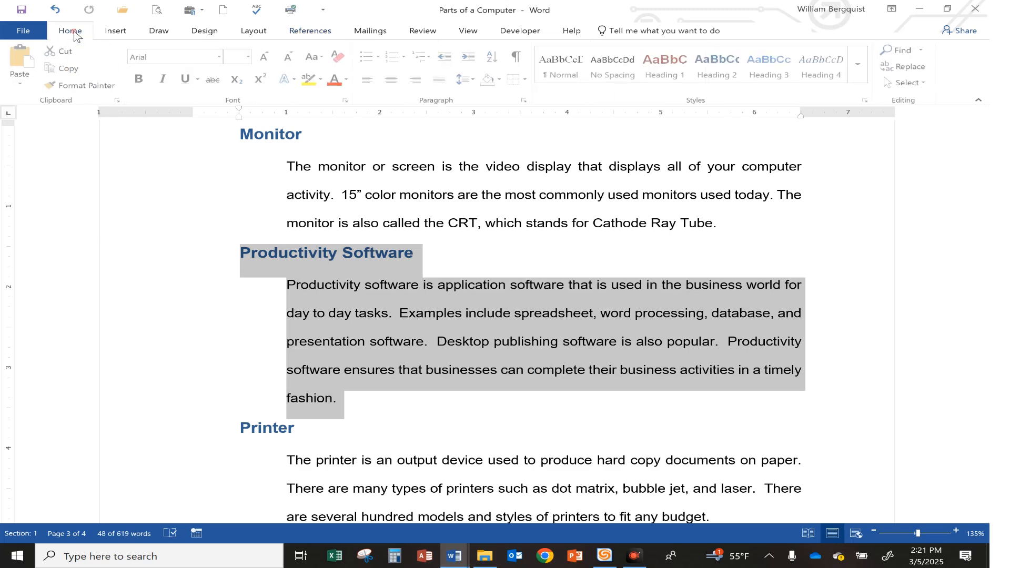
click(61, 51)
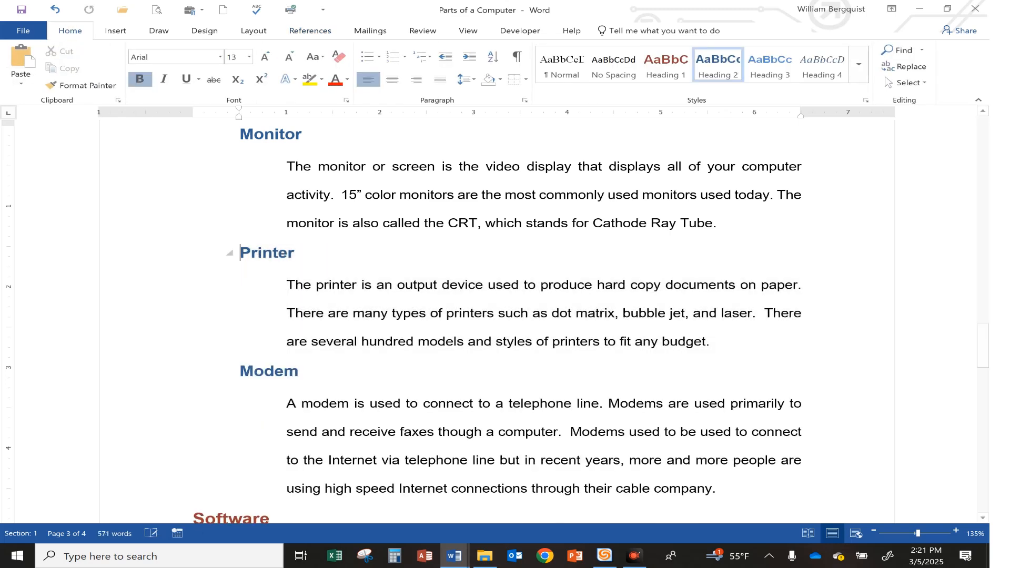
scroll(497, 315, down, 8)
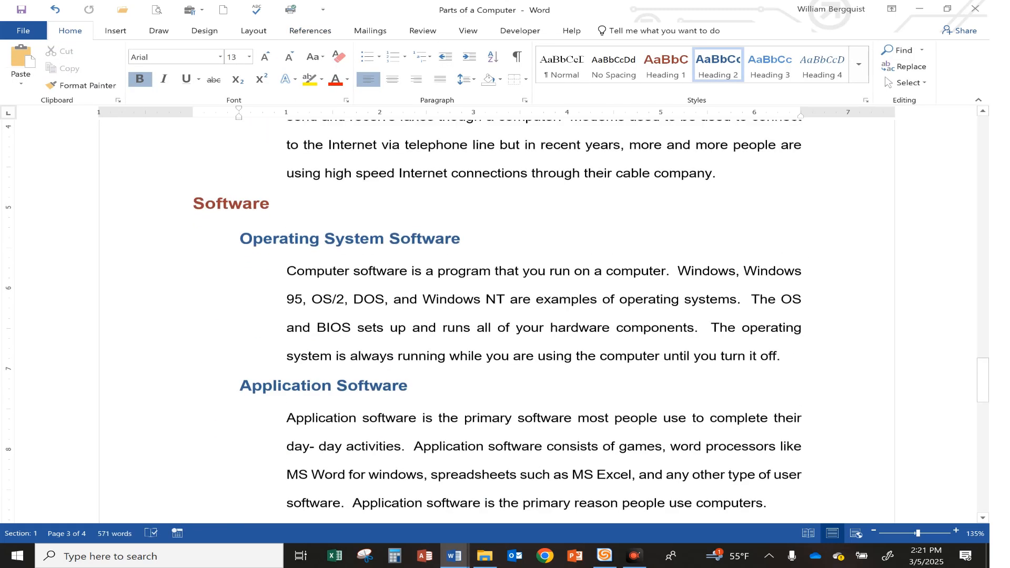
scroll(378, 324, down, 3)
scroll(377, 324, up, 1)
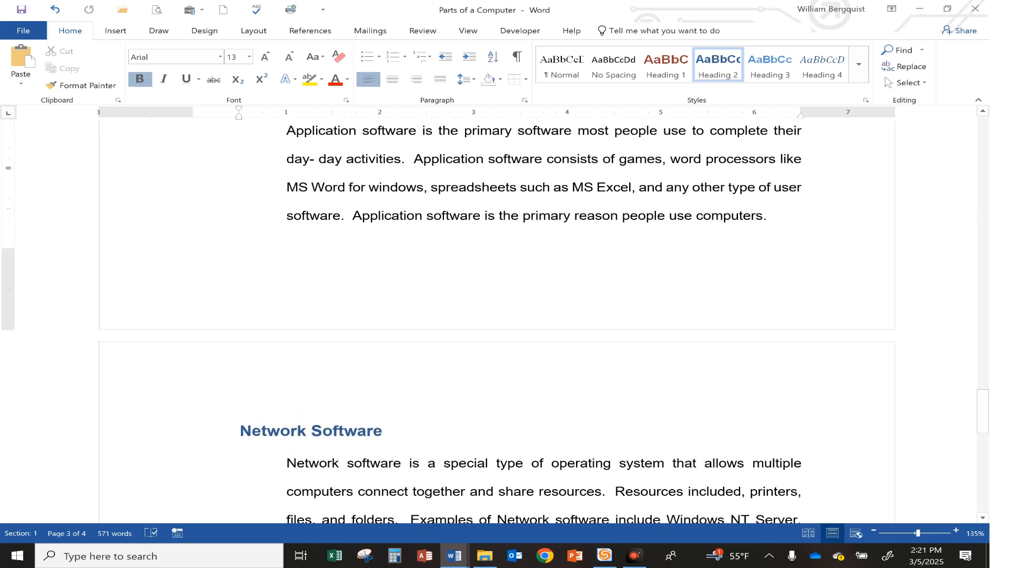
click(21, 61)
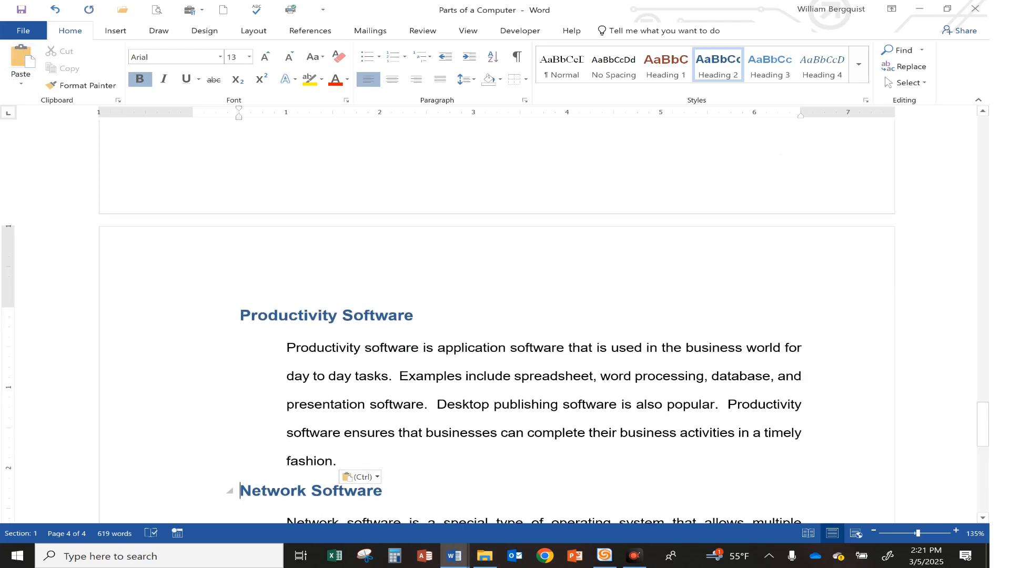
scroll(439, 405, up, 5)
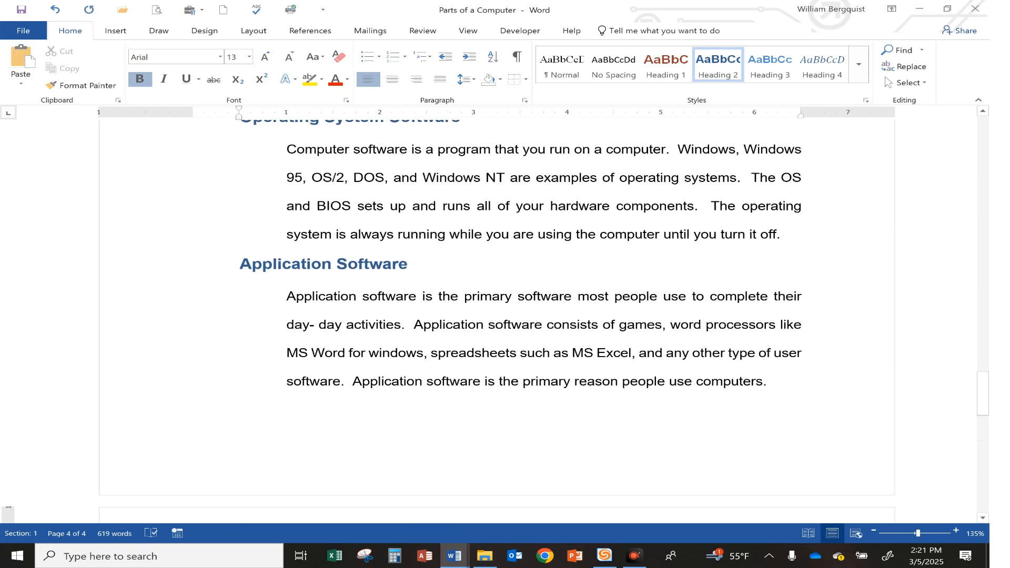
scroll(440, 316, down, 5)
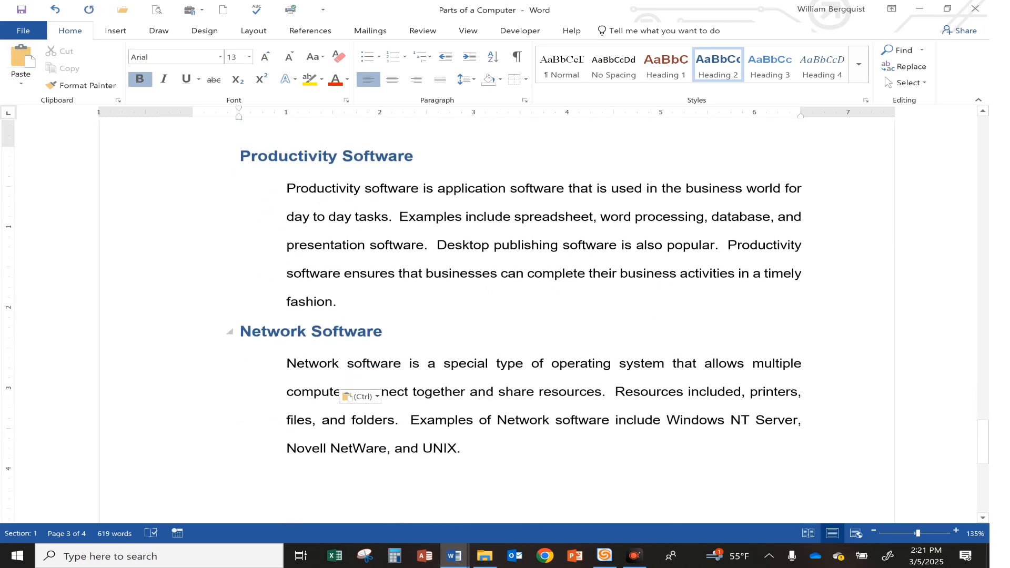
click(380, 395)
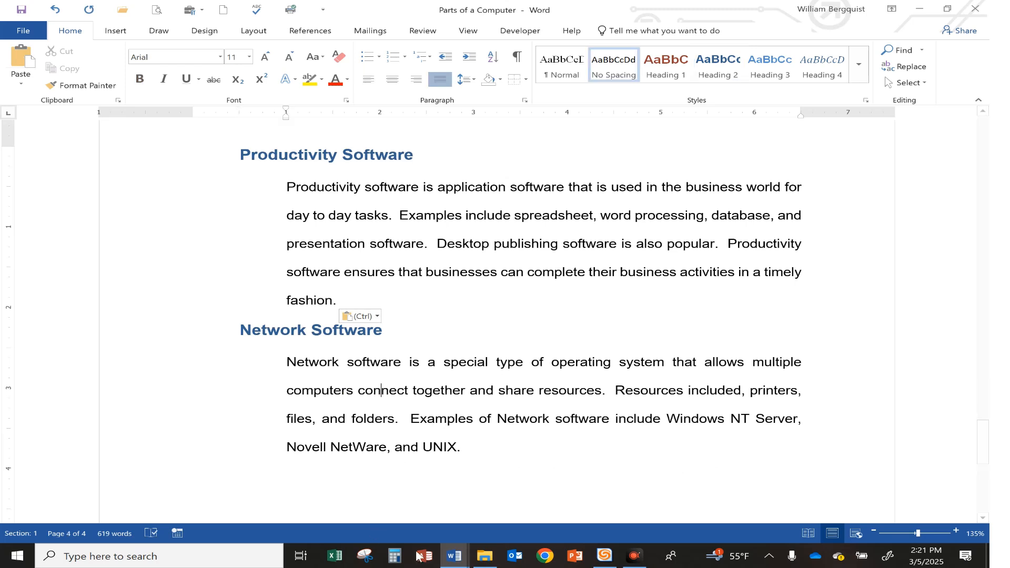
Highlight the tenth instruction, about moving the Productivity Software paragraph, in yellow in Document11
mouse_move(452, 558)
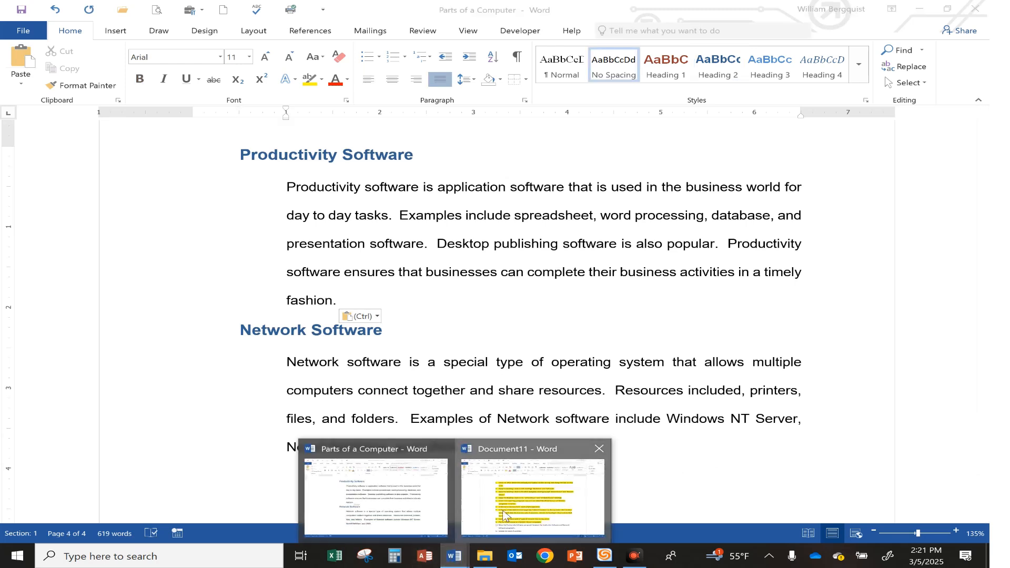
click(531, 500)
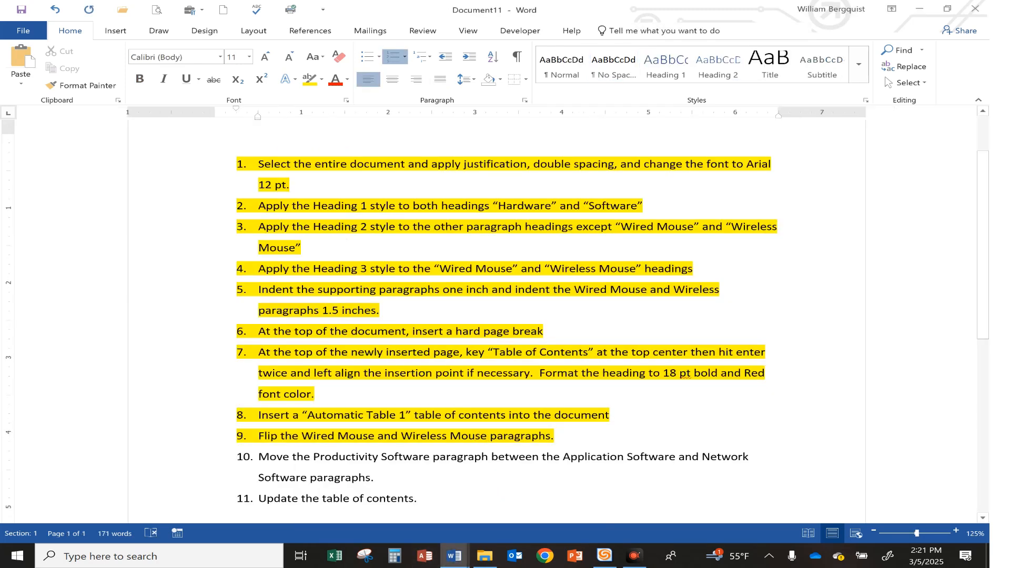
drag(258, 456, 380, 478)
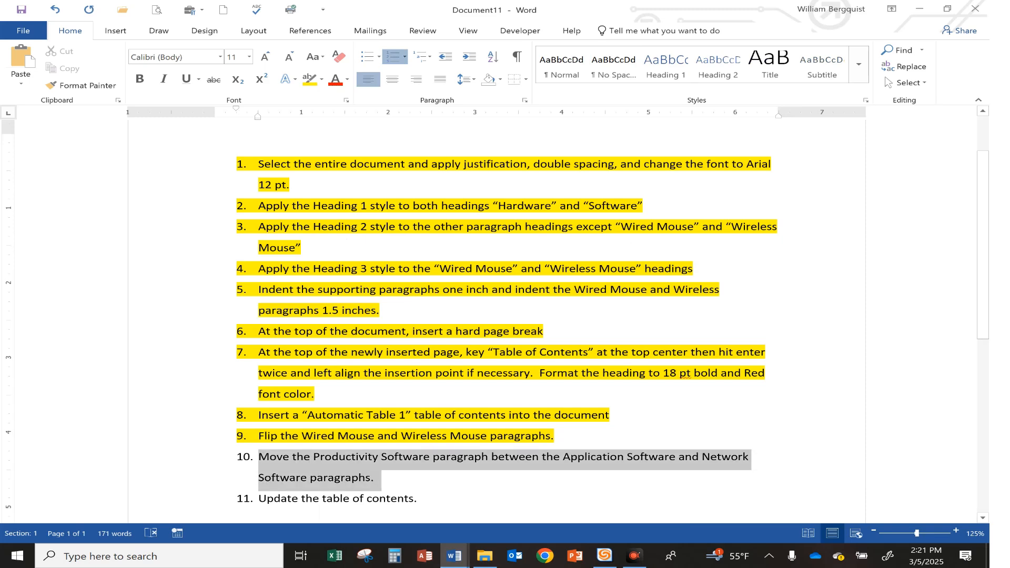
click(435, 453)
key(Right)
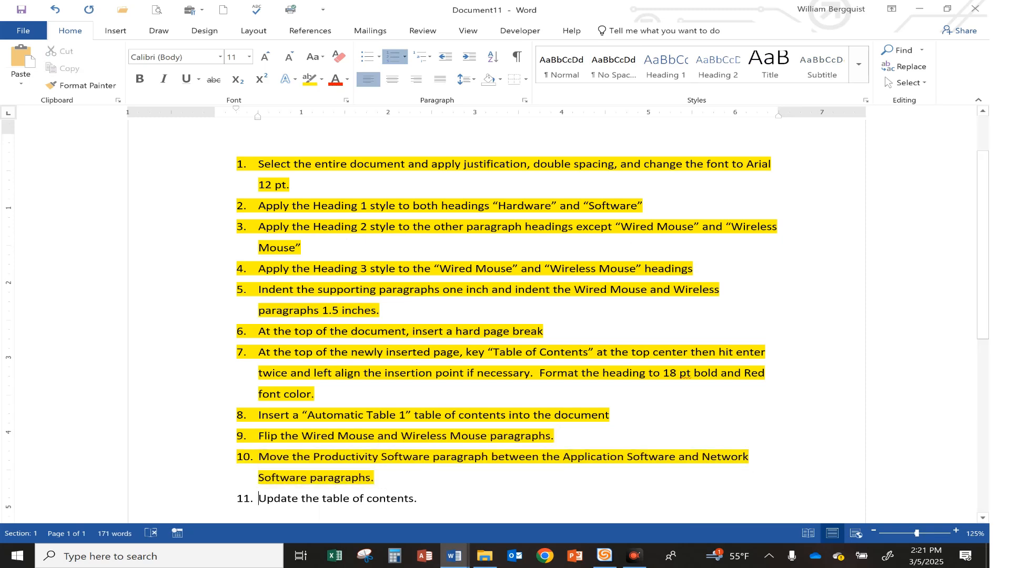
Update the entire table of contents in Parts of a Computer, not only its page numbers
scroll(363, 402, down, 3)
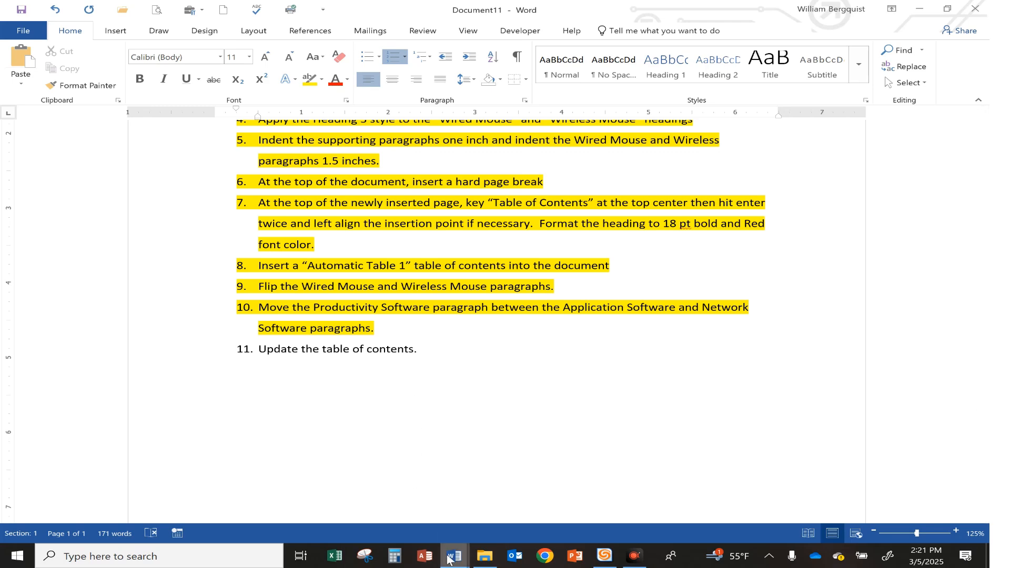
mouse_move(453, 555)
click(395, 504)
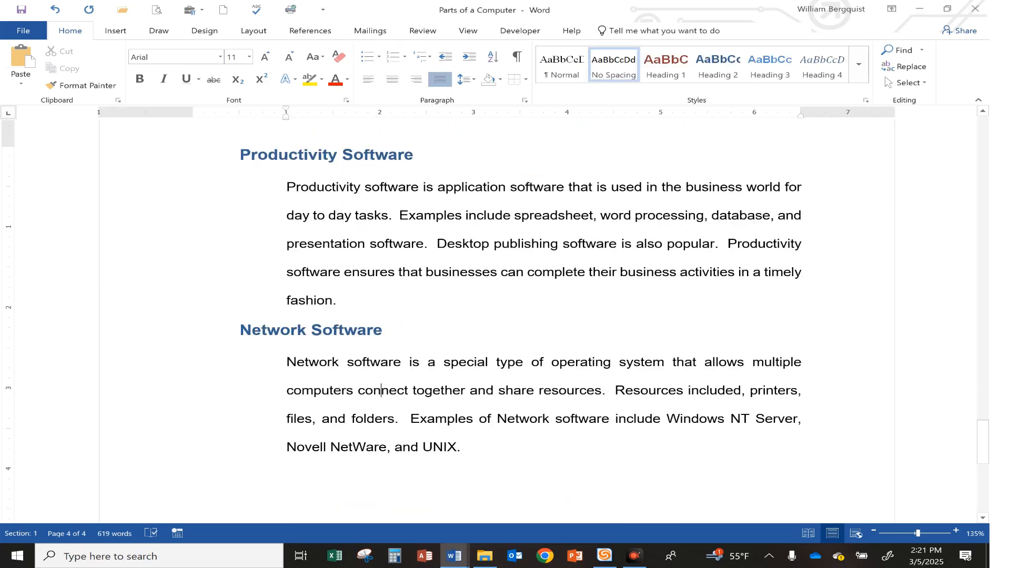
scroll(396, 469, up, 15)
scroll(497, 316, up, 20)
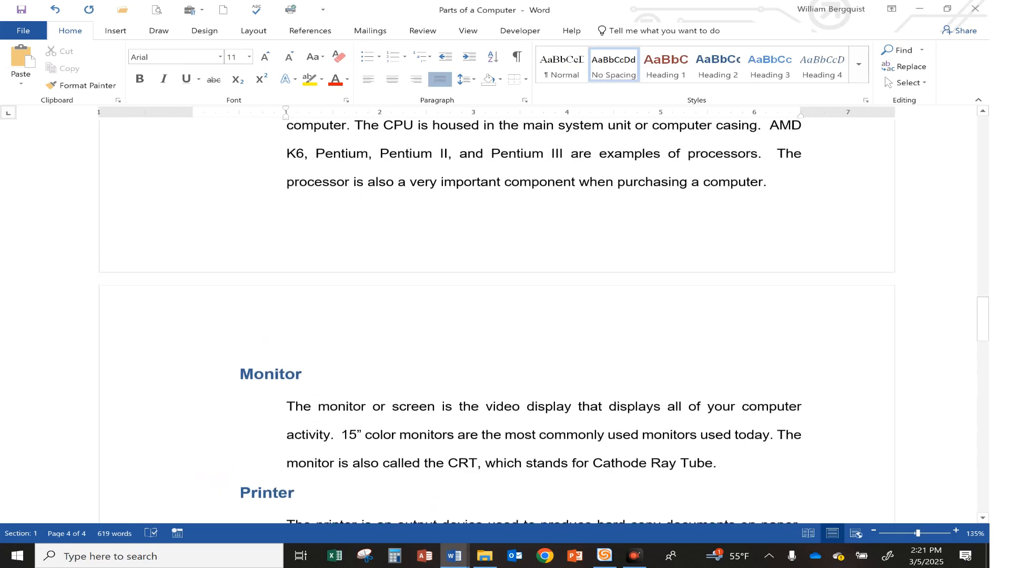
scroll(400, 332, up, 15)
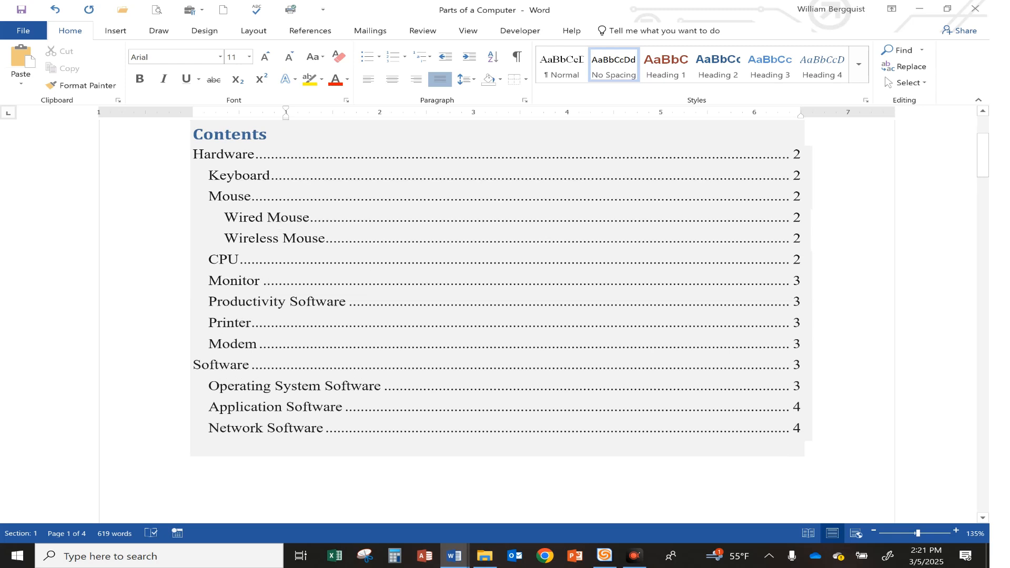
scroll(252, 247, up, 2)
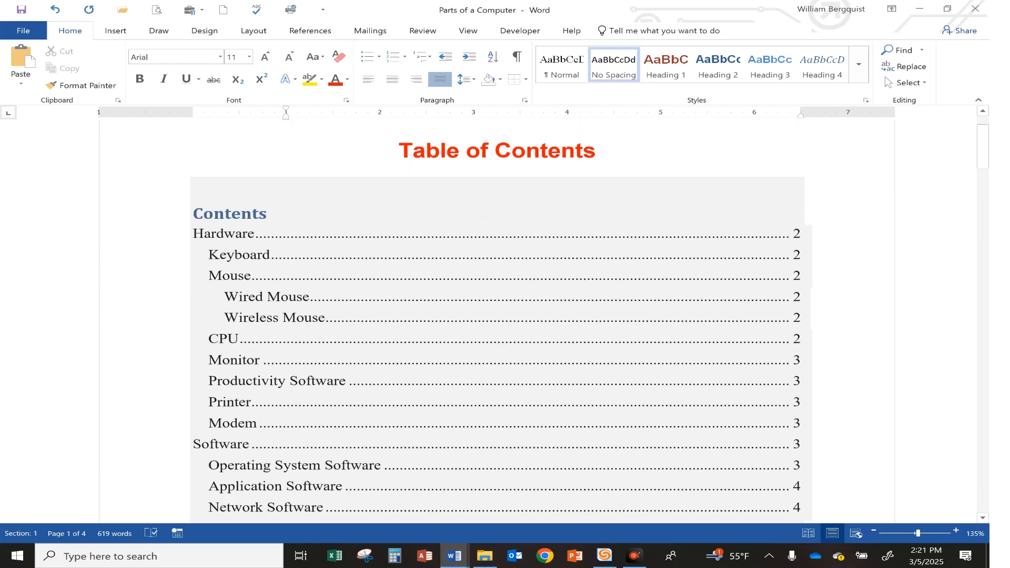
click(361, 277)
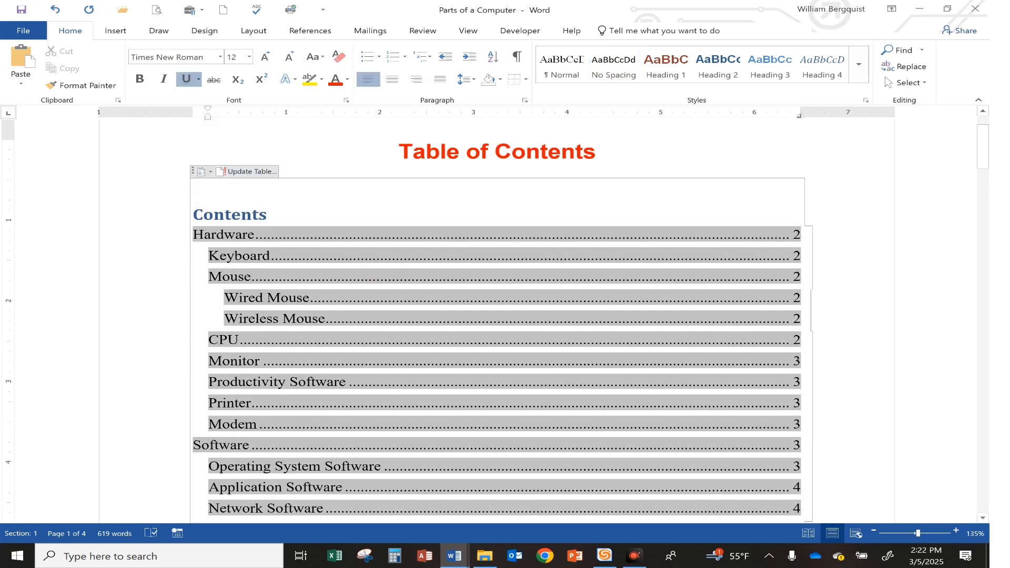
right_click(369, 251)
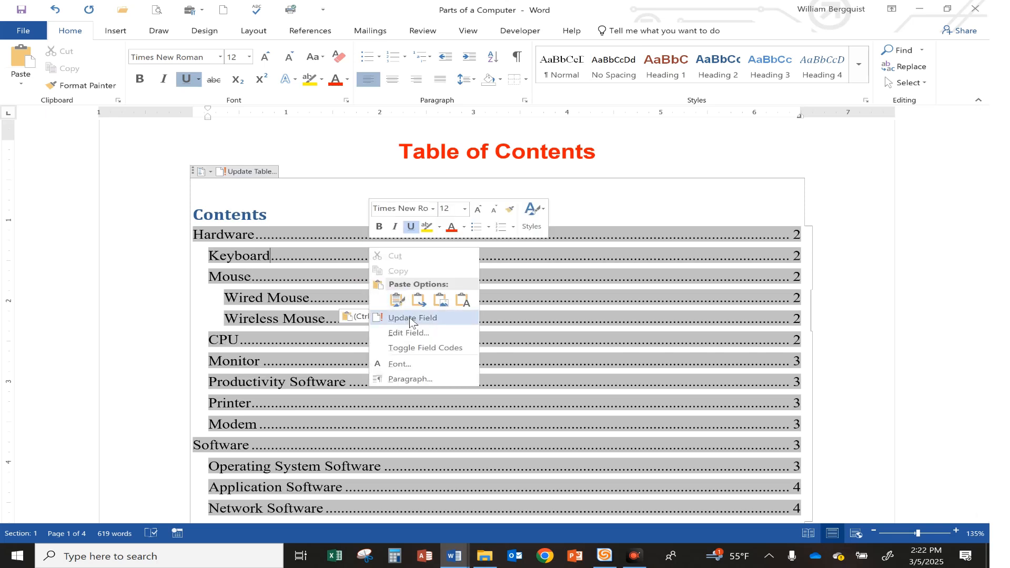
click(305, 281)
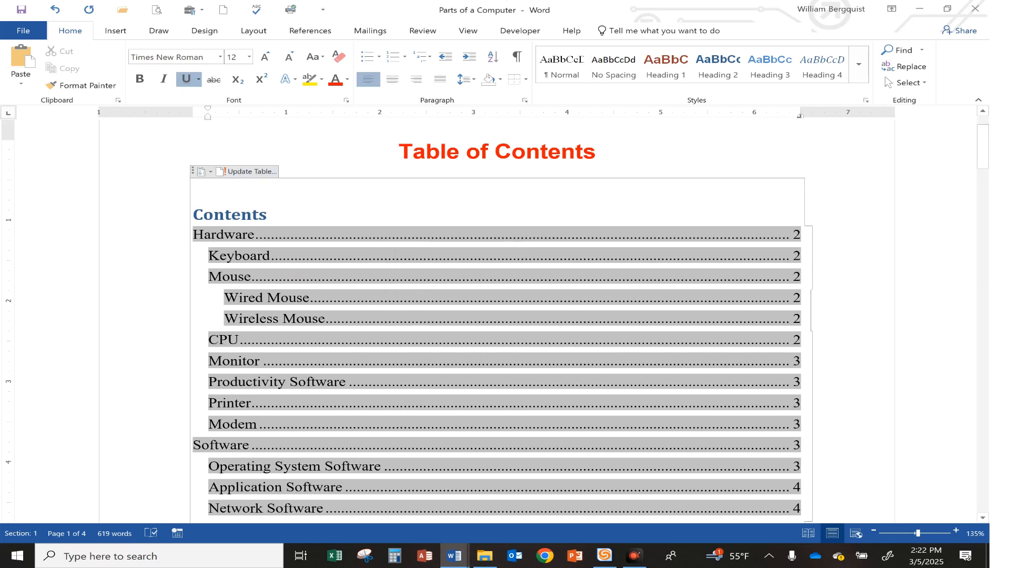
click(243, 172)
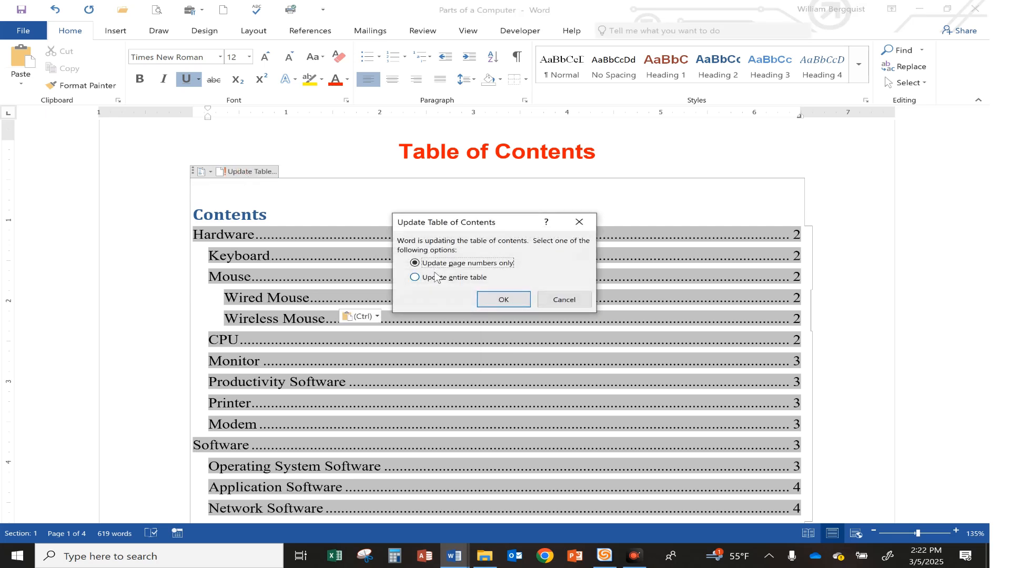
click(435, 277)
click(503, 299)
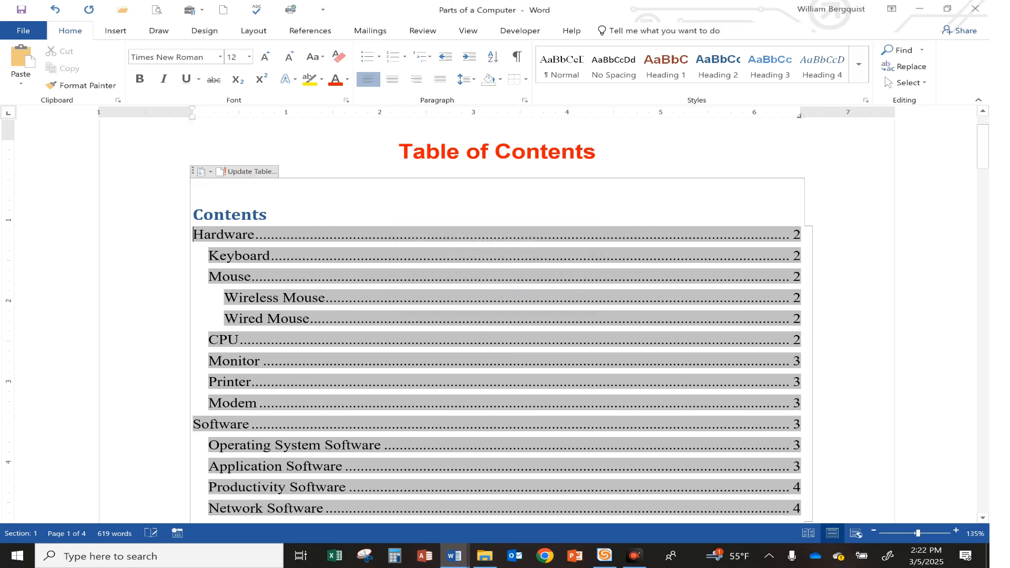
click(150, 313)
click(362, 145)
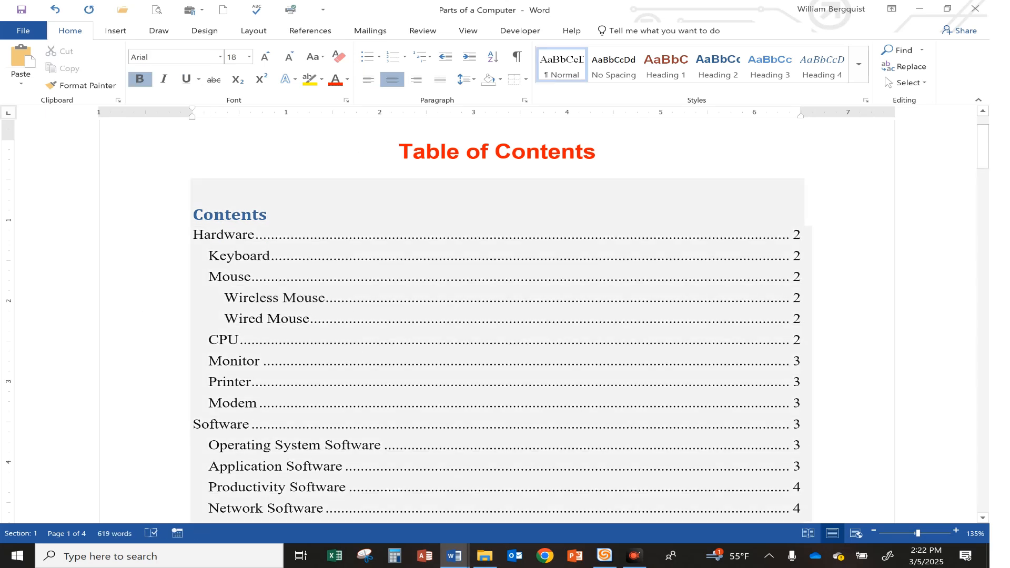
scroll(310, 347, down, 3)
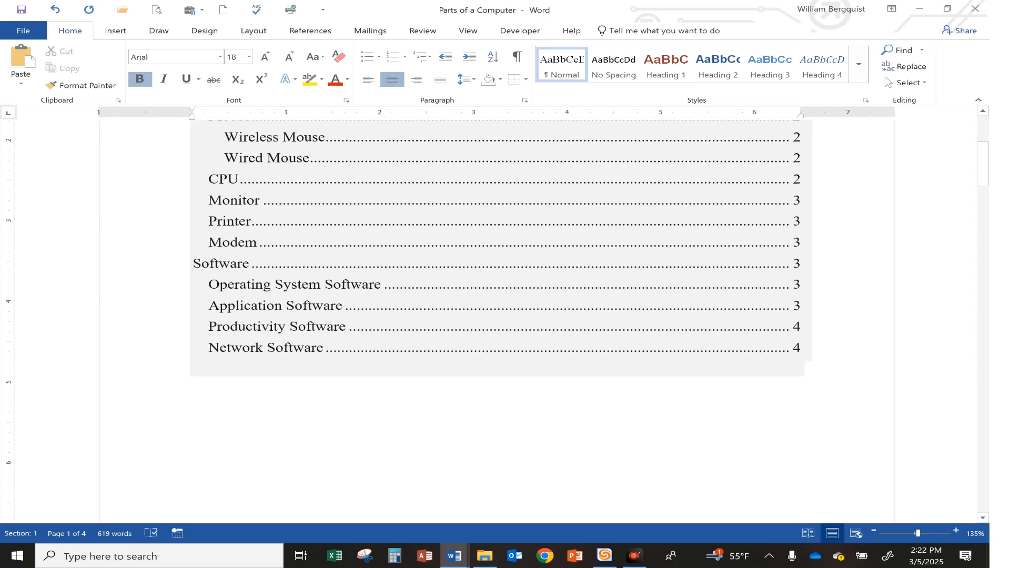
scroll(500, 315, up, 4)
scroll(499, 316, down, 9)
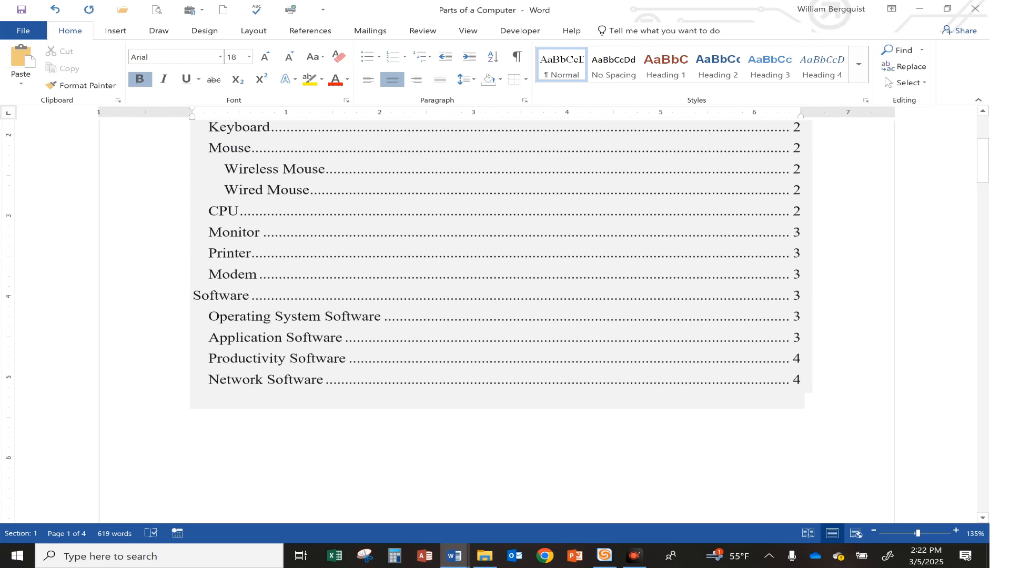
scroll(500, 315, down, 6)
scroll(500, 315, up, 3)
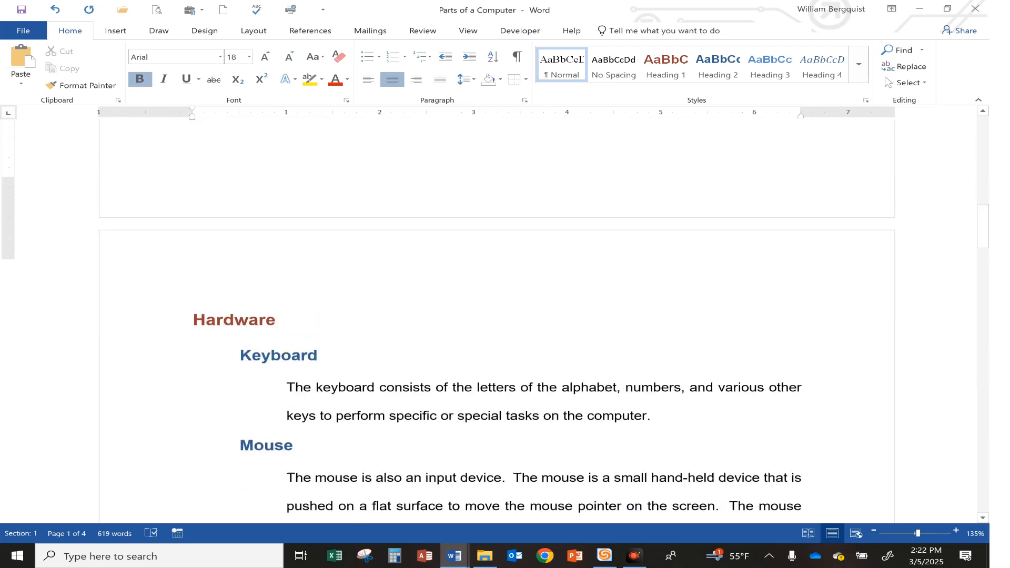
scroll(499, 315, down, 2)
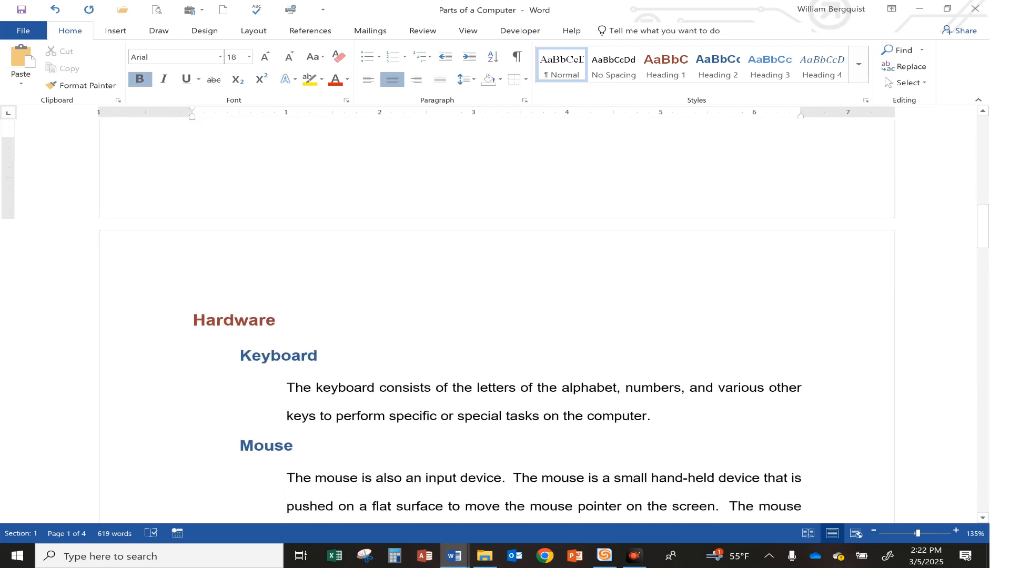
Add the right-aligned text Parts of a Computer to the page header and underline the header with a bottom border
double_click(323, 266)
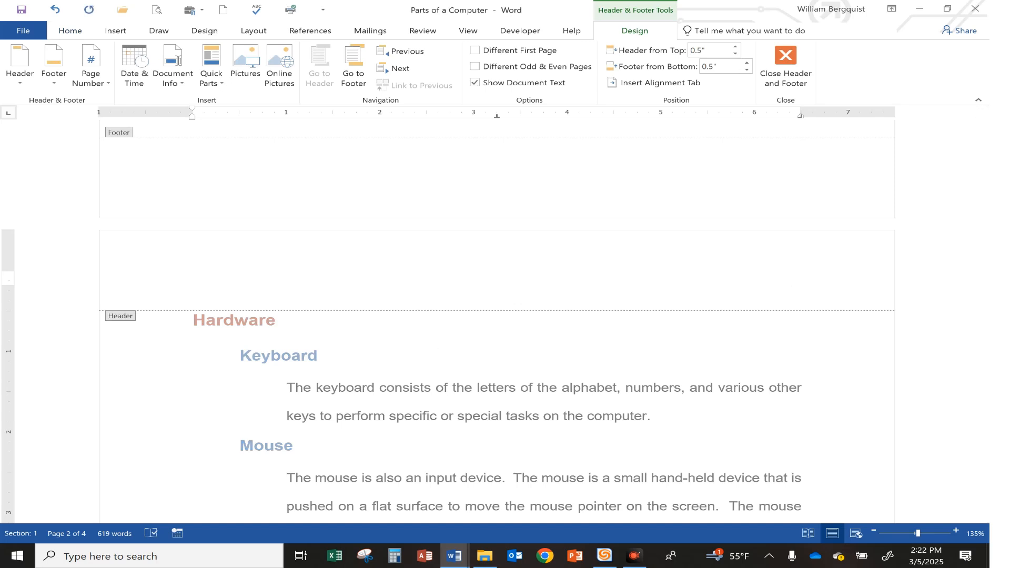
text(Parts of a Computer)
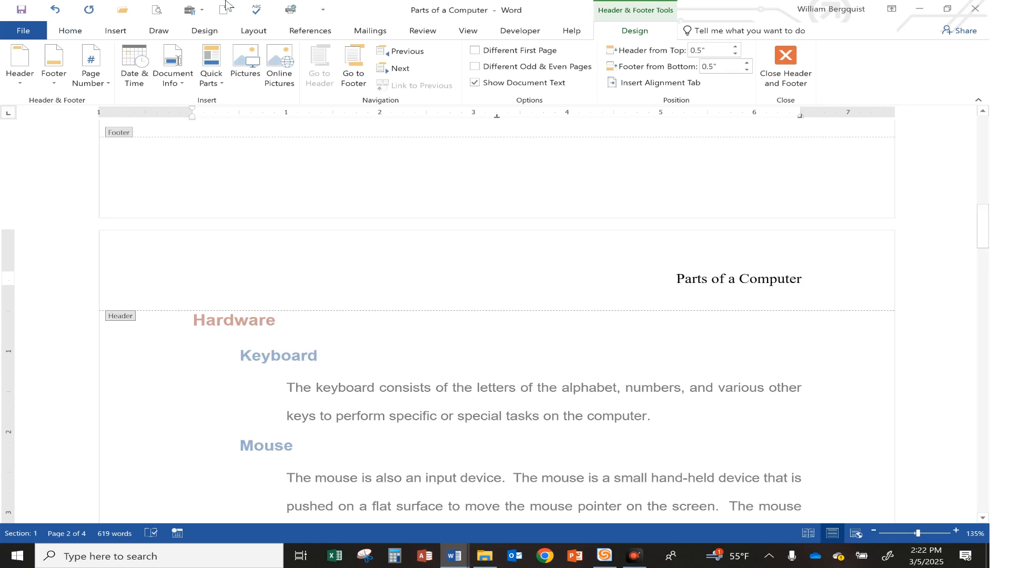
click(67, 32)
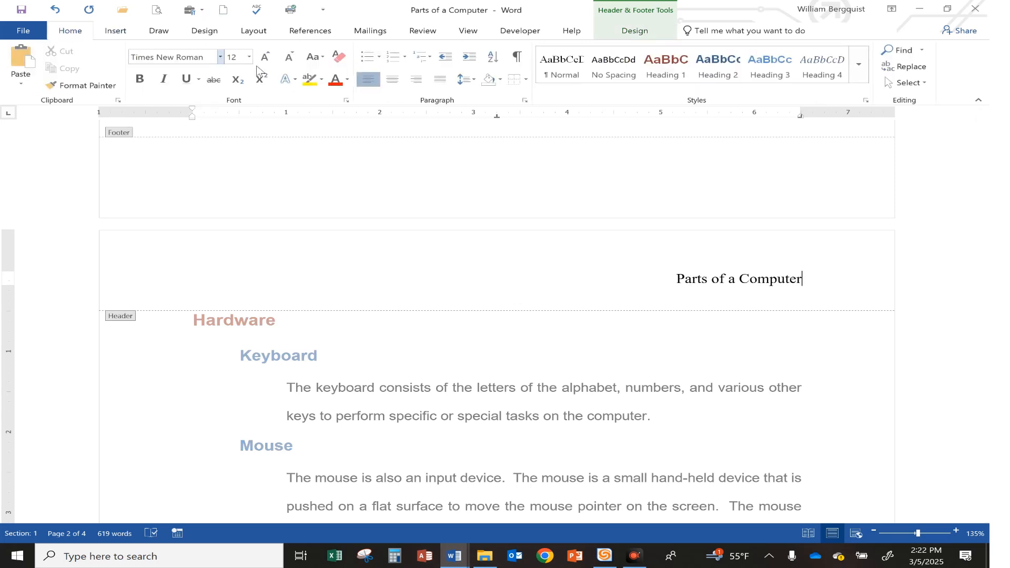
click(526, 80)
click(531, 94)
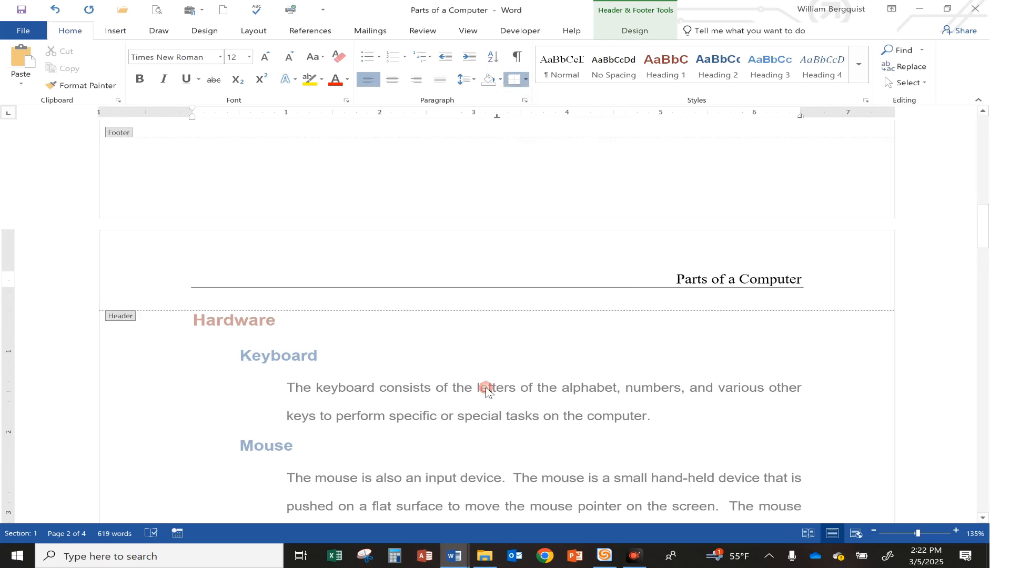
Place the insertion point at the centre tab stop of the footer below the CPU paragraph
scroll(487, 391, down, 3)
scroll(487, 392, down, 11)
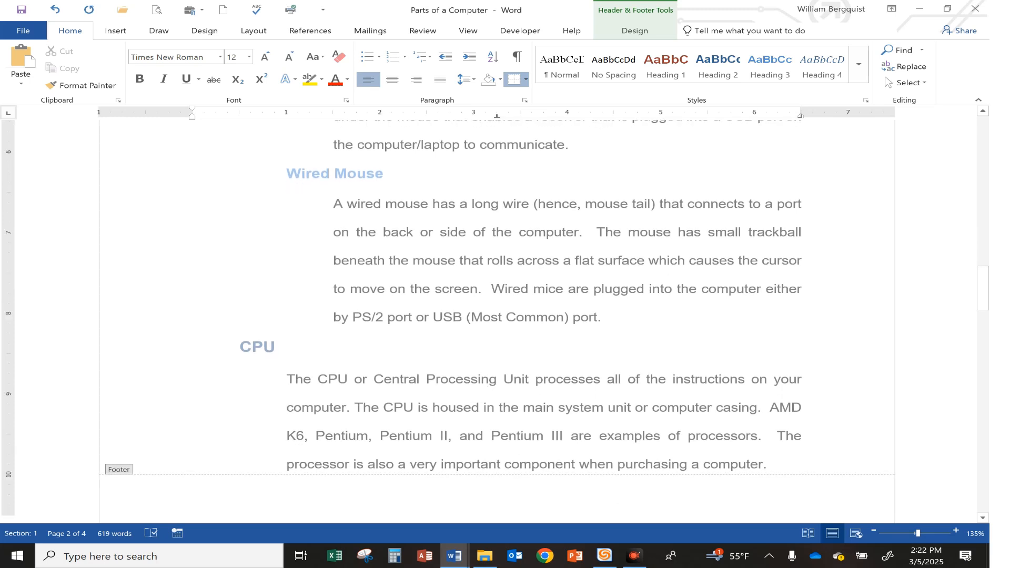
click(524, 301)
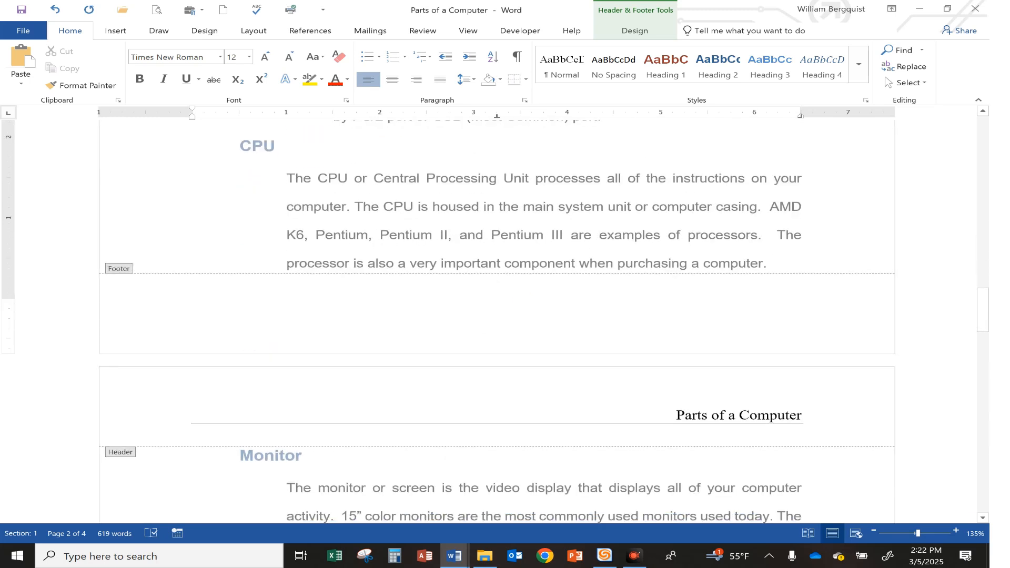
key(Tab)
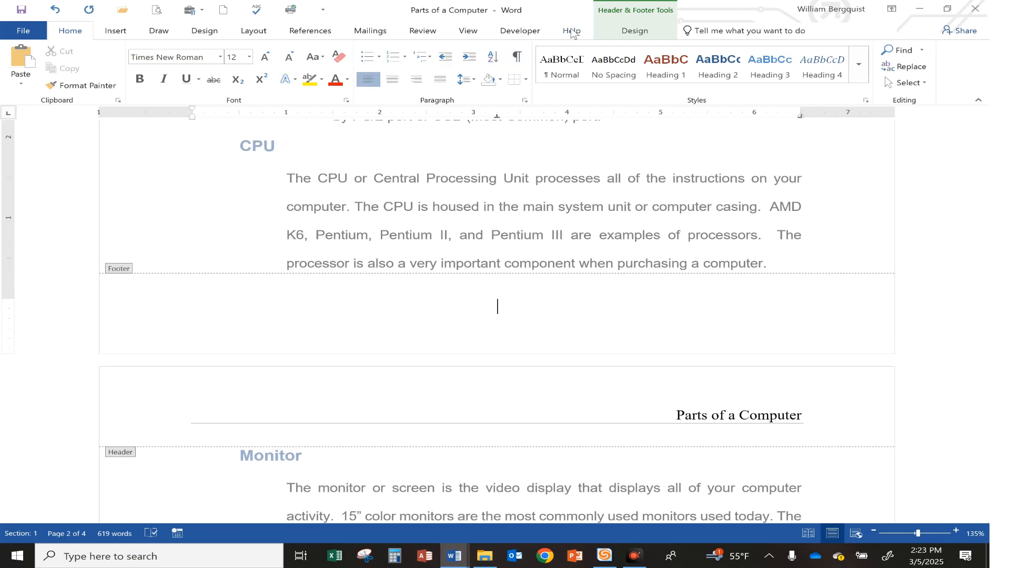
click(626, 29)
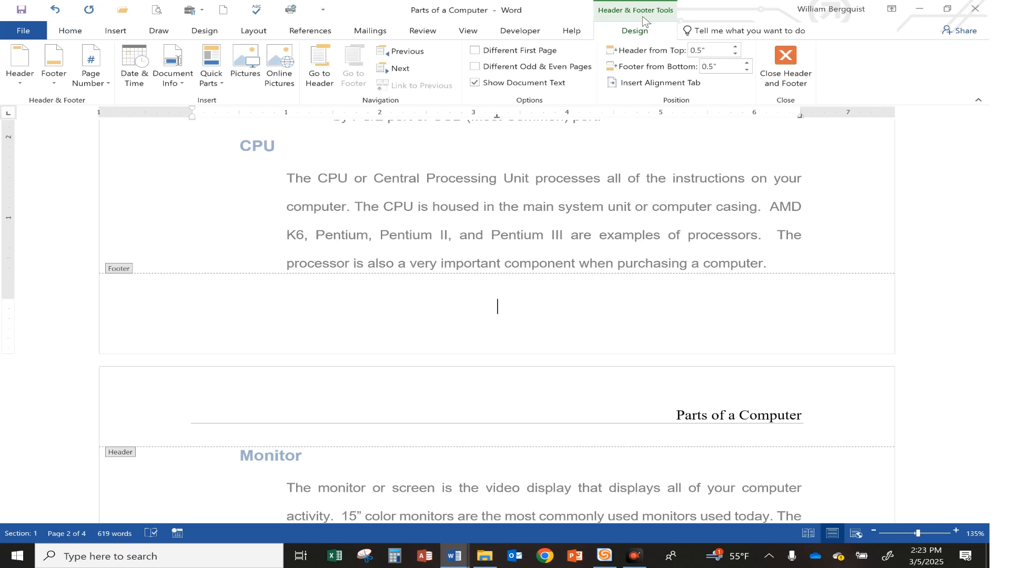
click(91, 76)
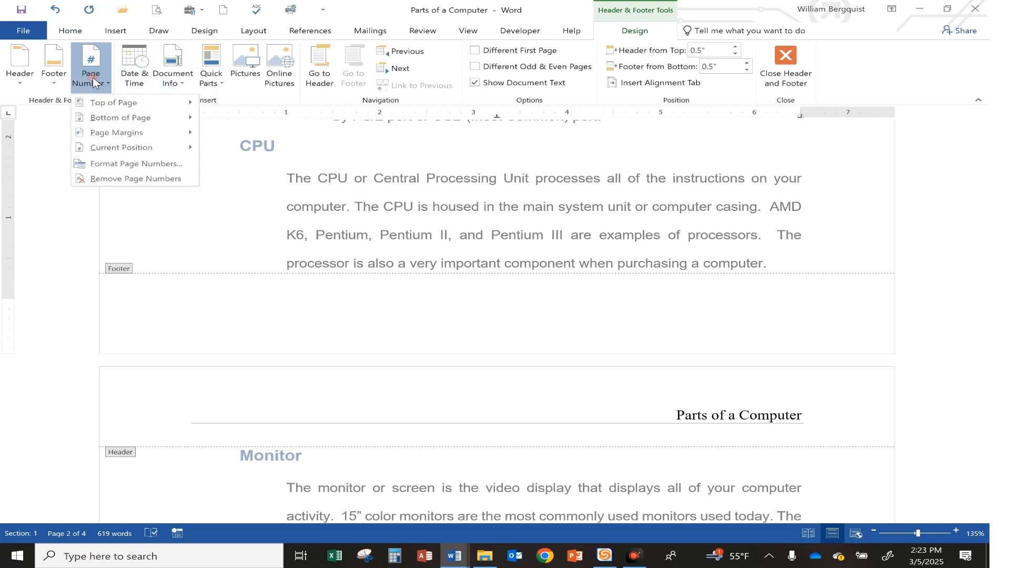
mouse_move(122, 147)
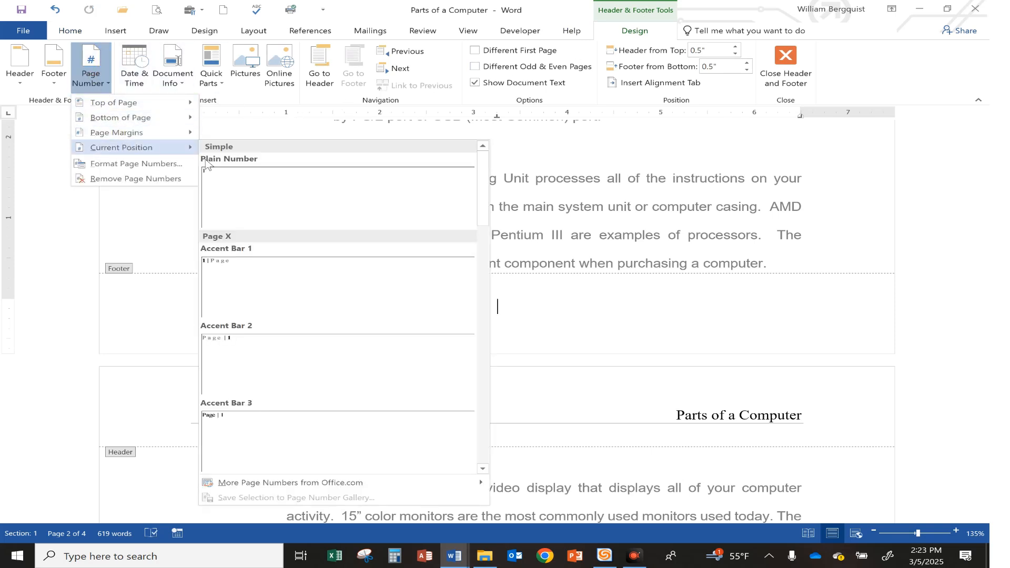
click(258, 184)
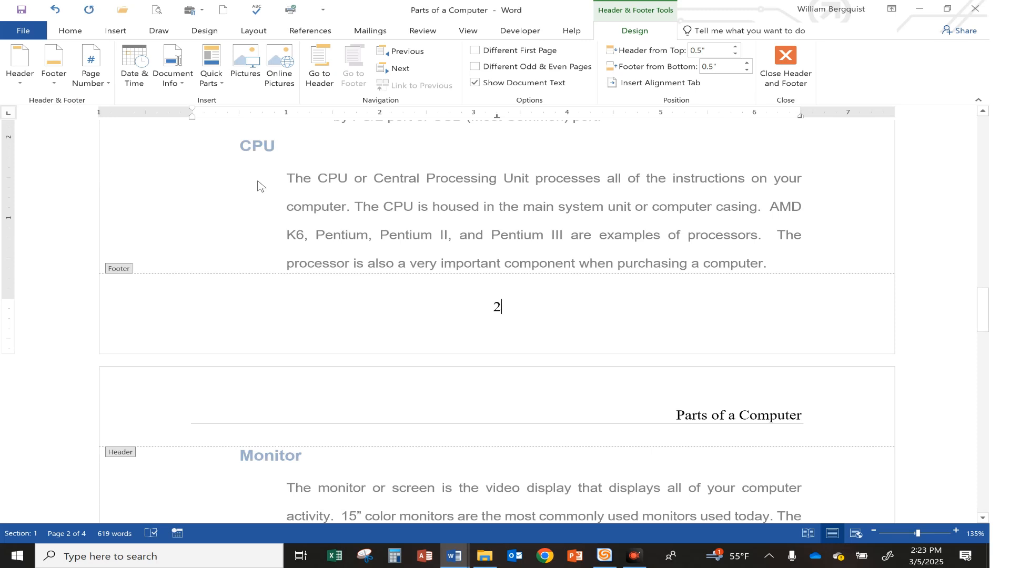
key(BackSpace)
key(BackSpace)
Add a top border line to the footer paragraph
click(78, 33)
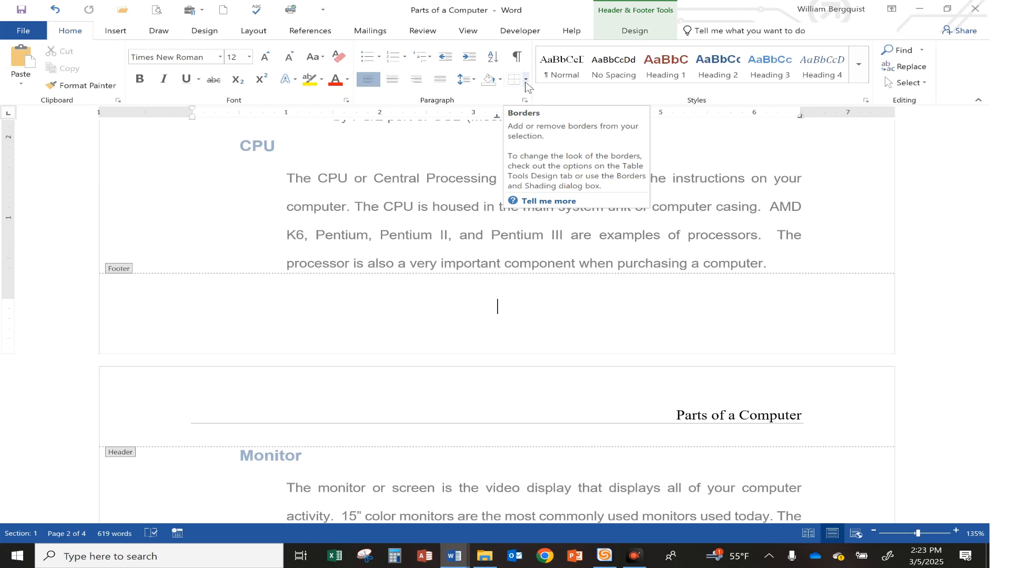
click(526, 83)
click(541, 109)
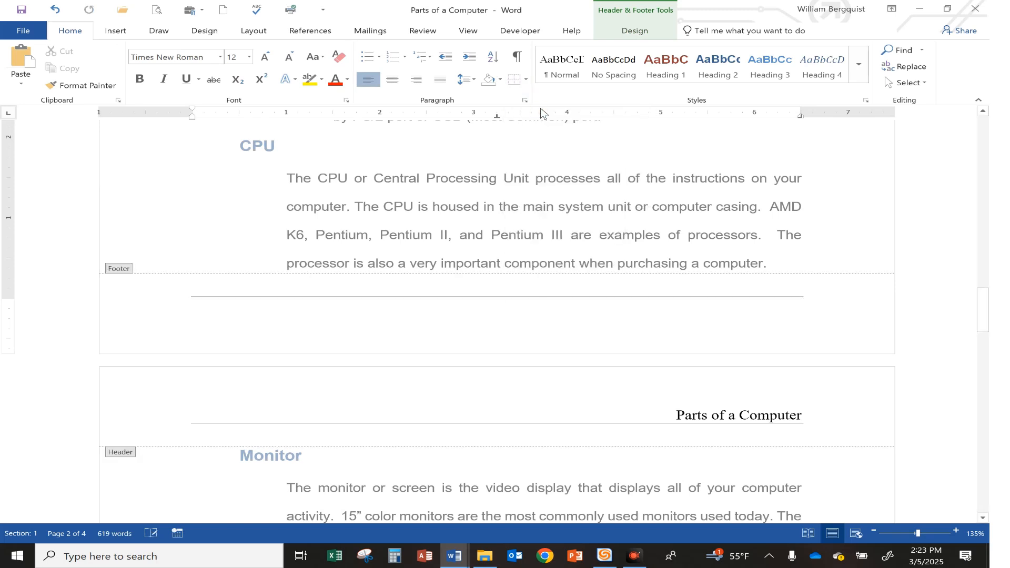
Insert a Plain Number page number at the current centred position in the footer and return to the document body
click(643, 34)
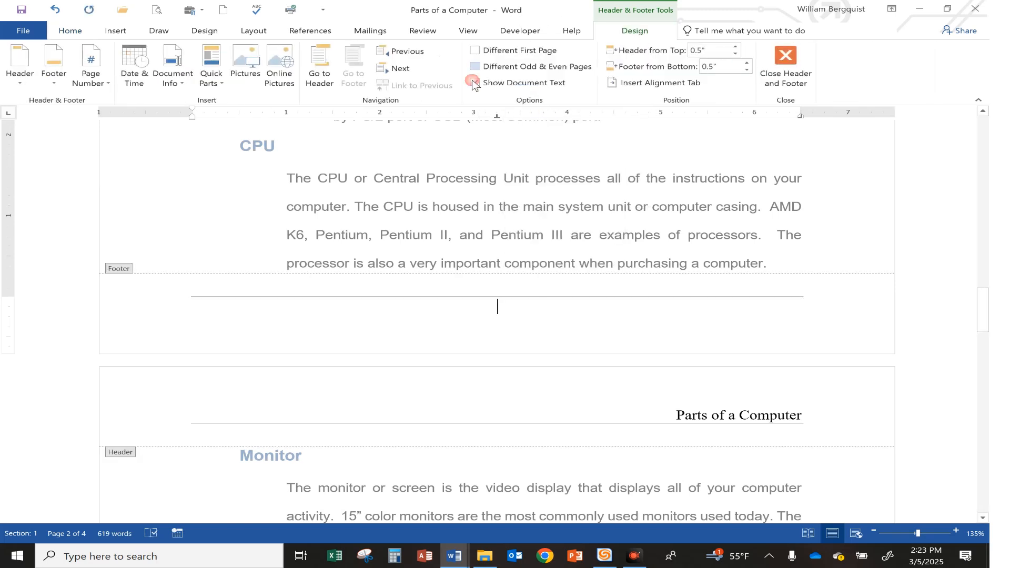
click(96, 86)
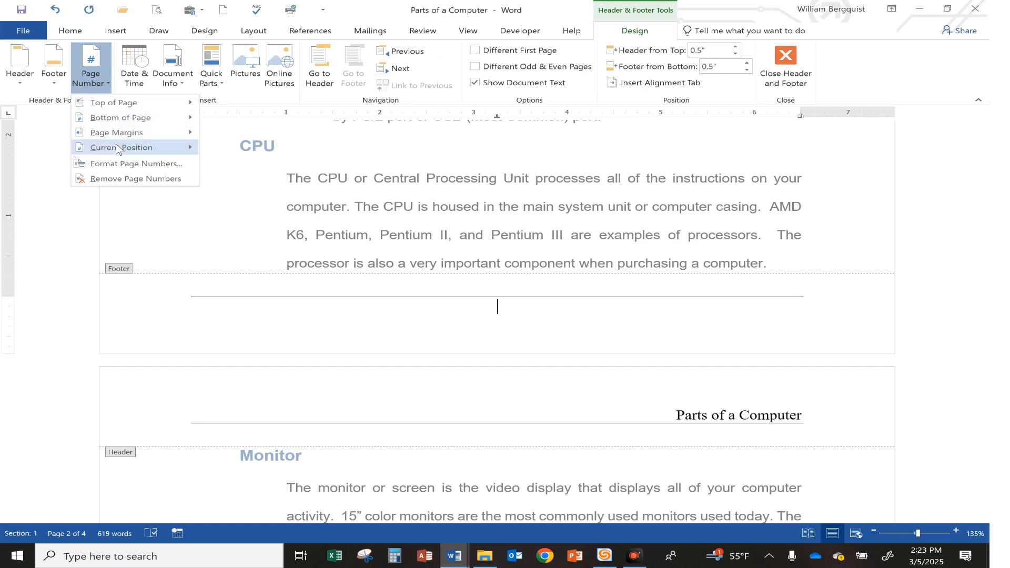
mouse_move(120, 148)
click(271, 180)
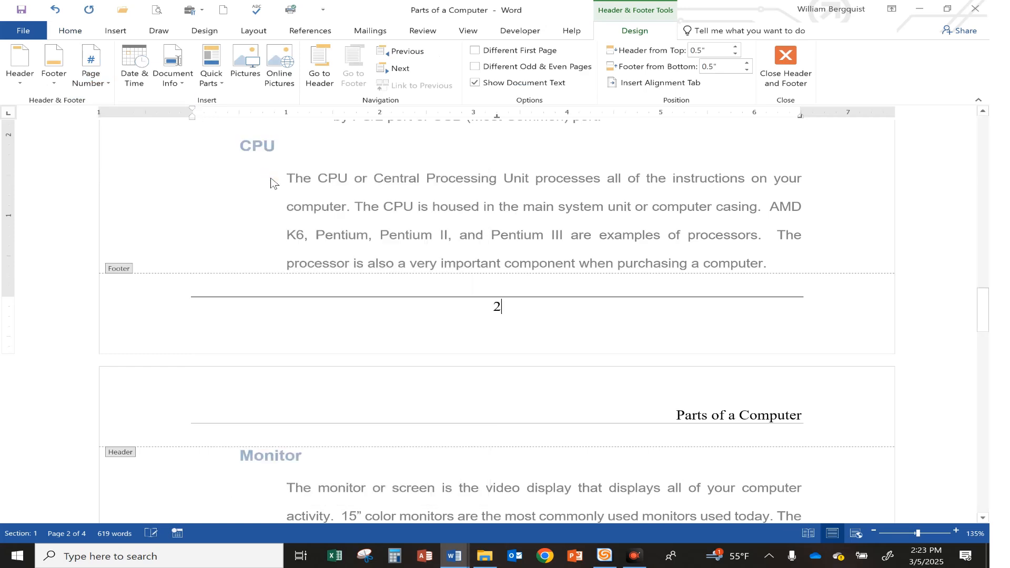
double_click(476, 214)
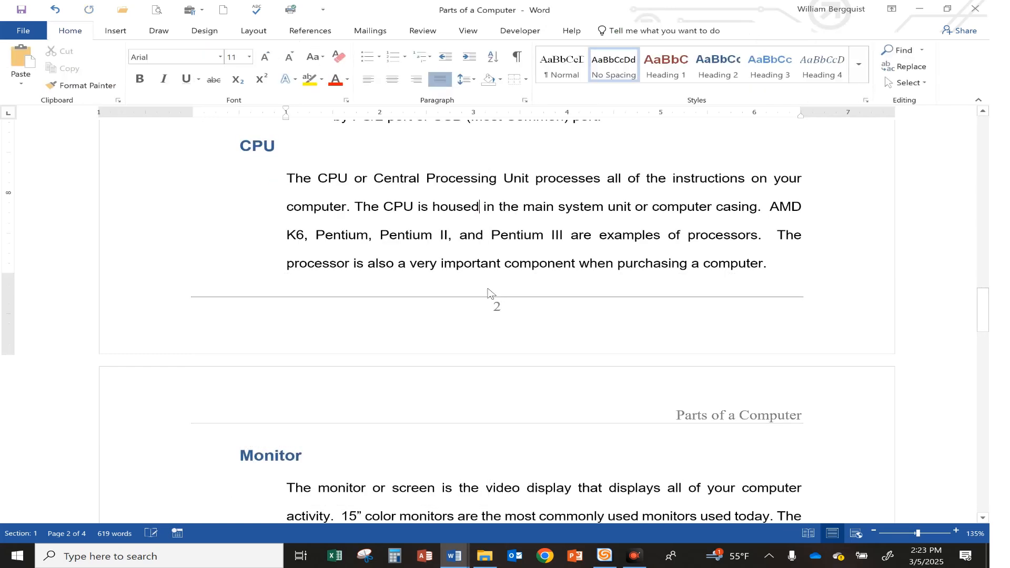
Insert the built-in Motion cover page in front of the table of contents
scroll(488, 293, up, 12)
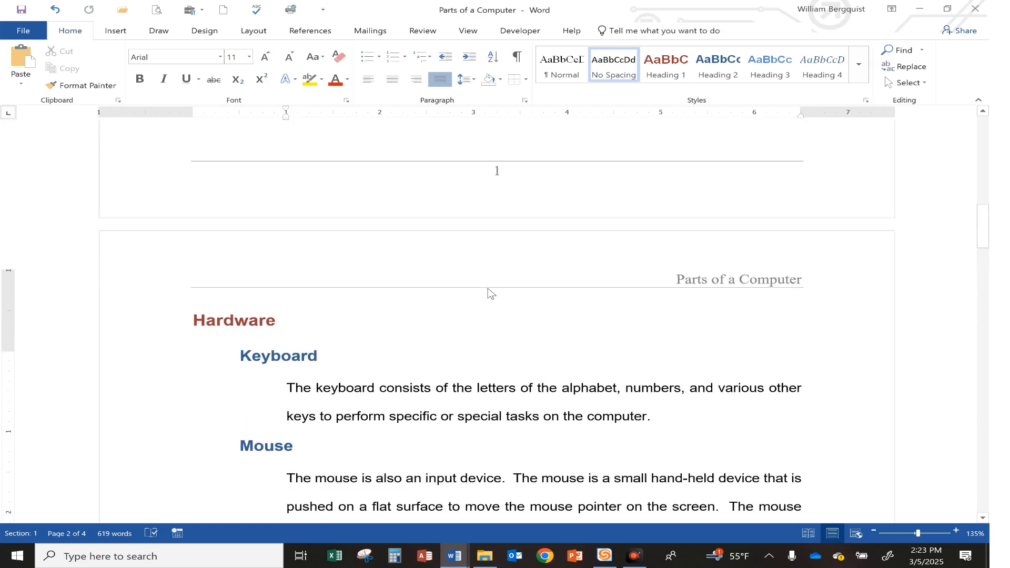
scroll(488, 293, up, 12)
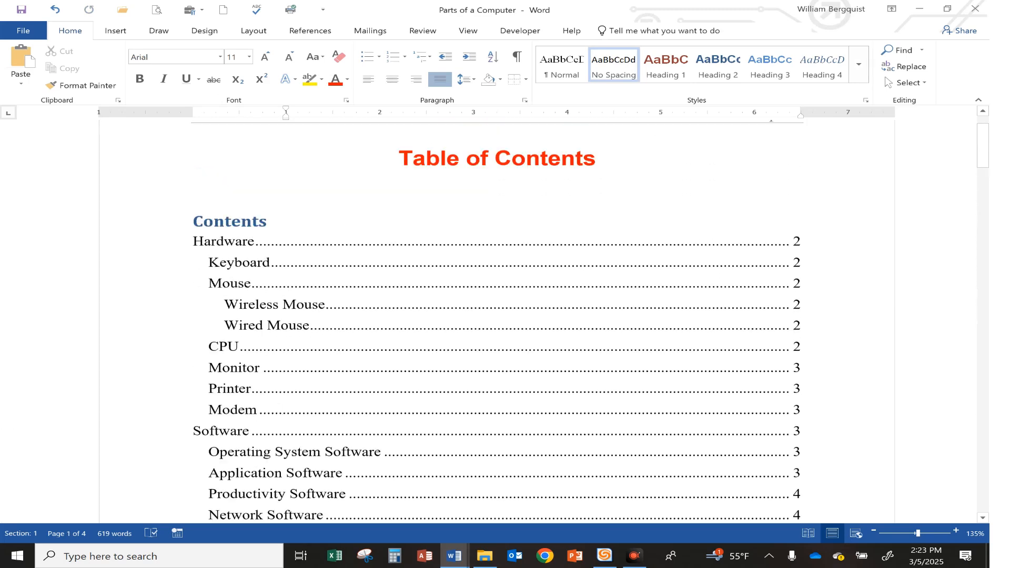
scroll(488, 293, up, 3)
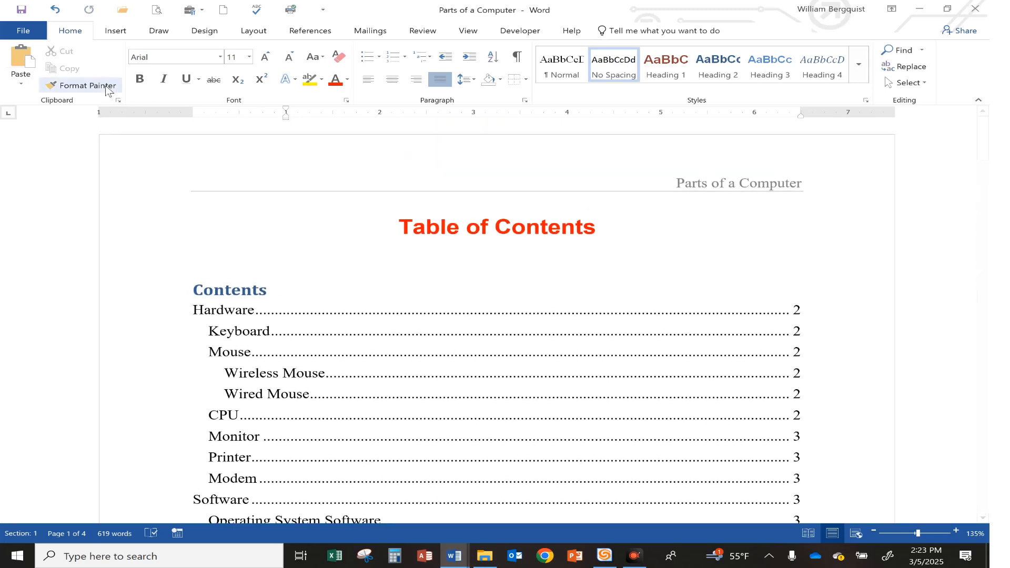
click(115, 33)
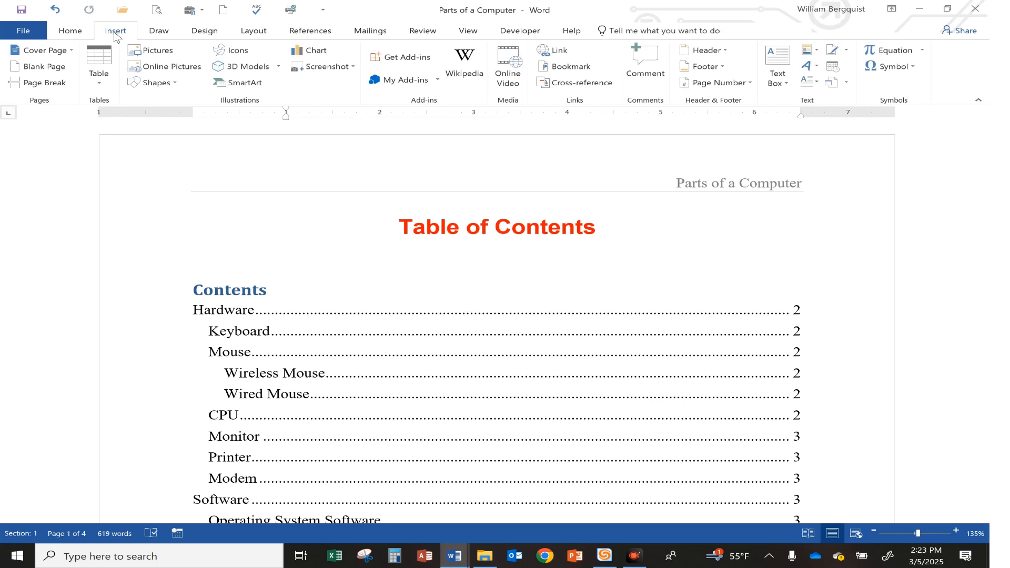
click(47, 53)
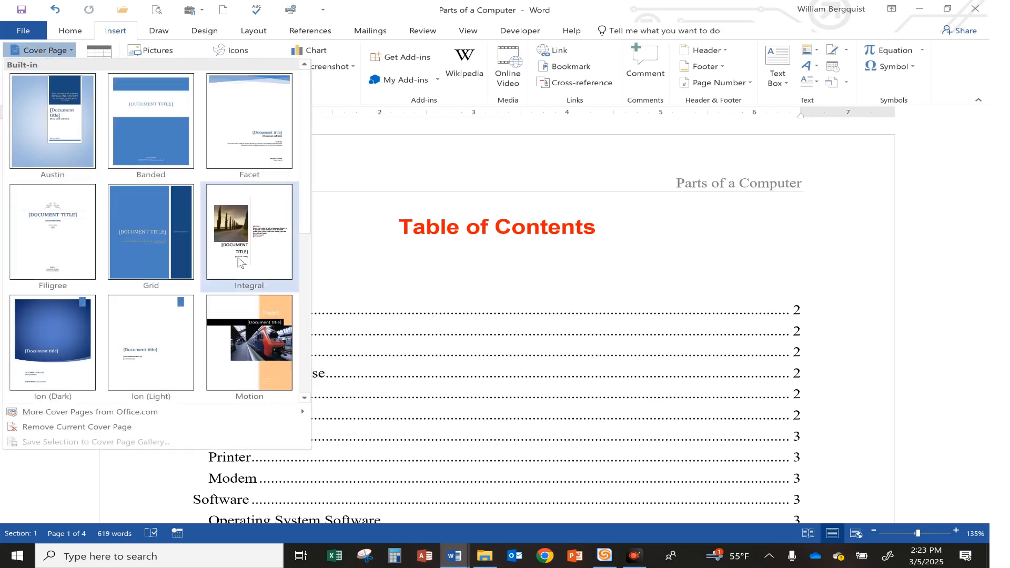
click(272, 315)
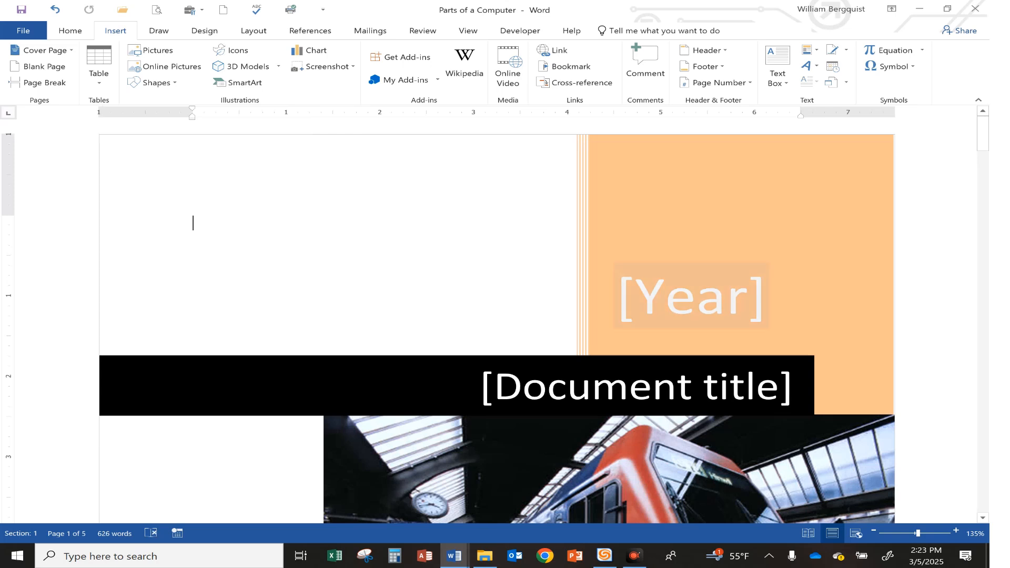
Fill in the cover page with the year 2025 and the document title Parts of a Computer
click(700, 298)
text(2025)
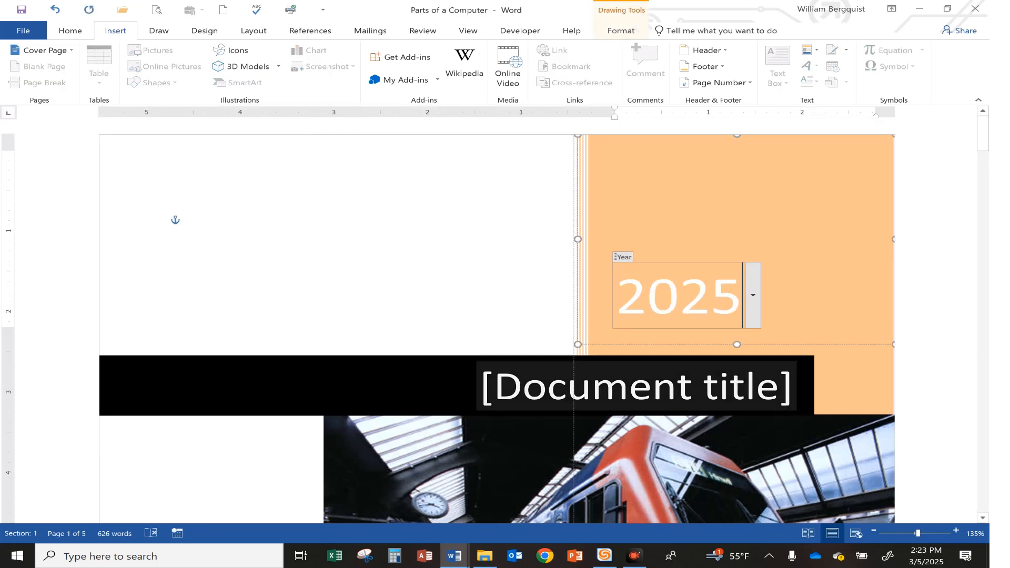
click(653, 387)
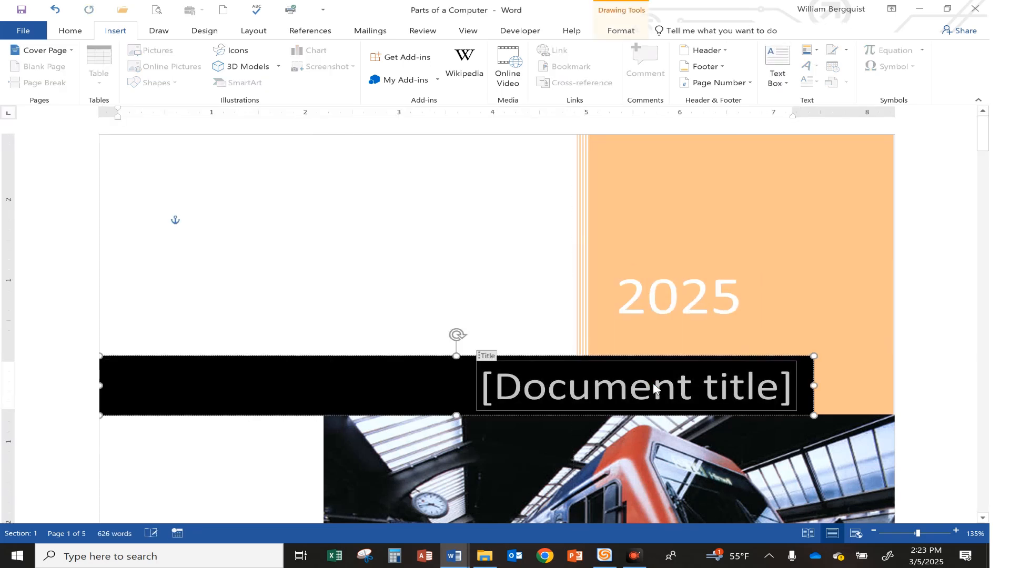
text(Parts)
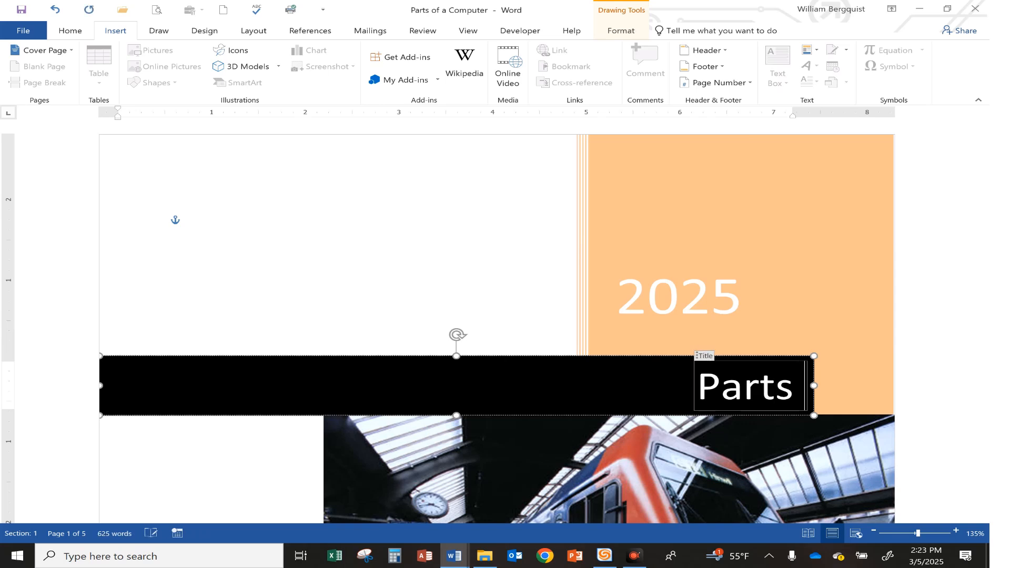
text( of a Computer)
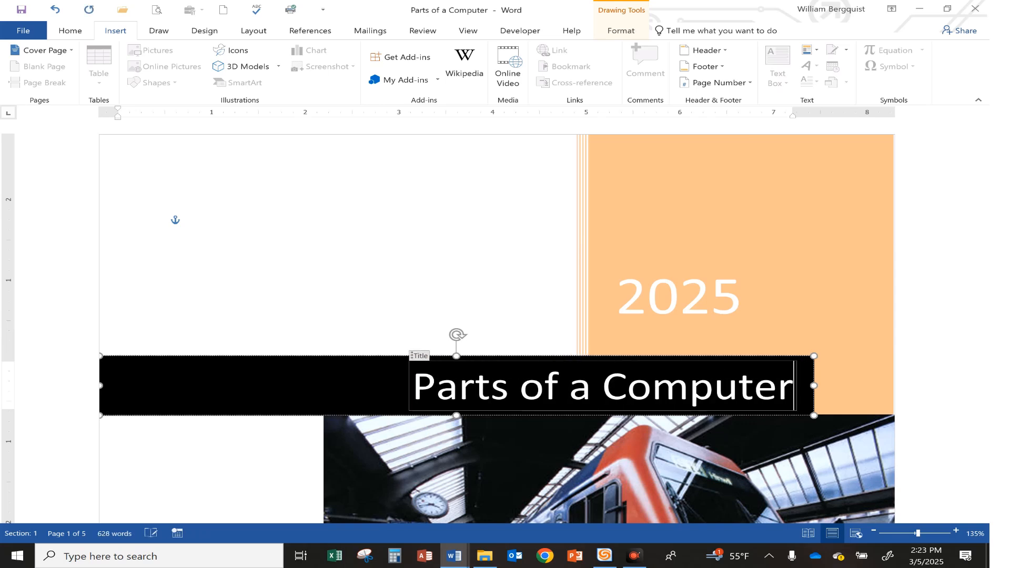
Replace the author entry near the bottom of the cover page with the author's full name
scroll(535, 339, down, 10)
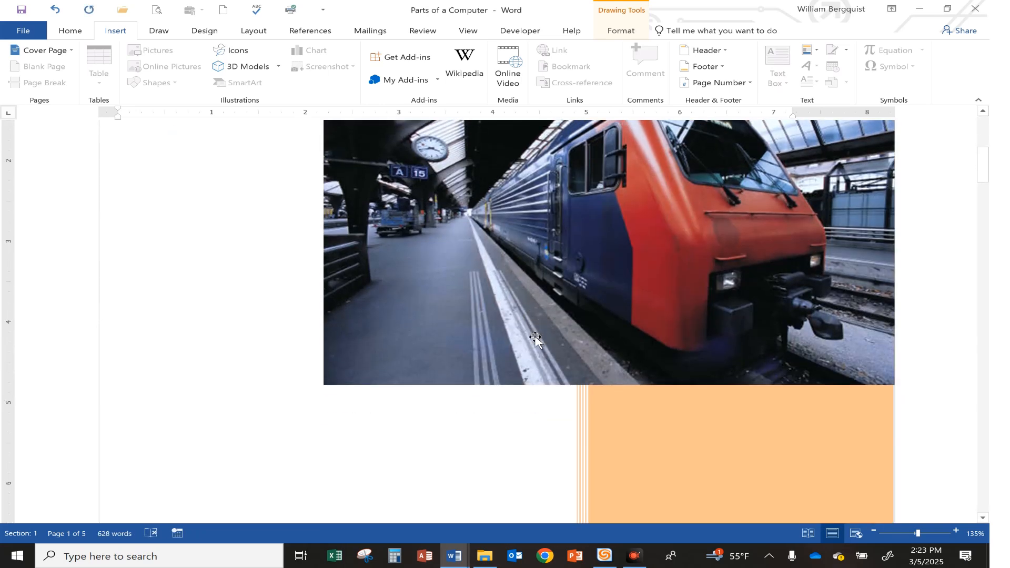
click(652, 303)
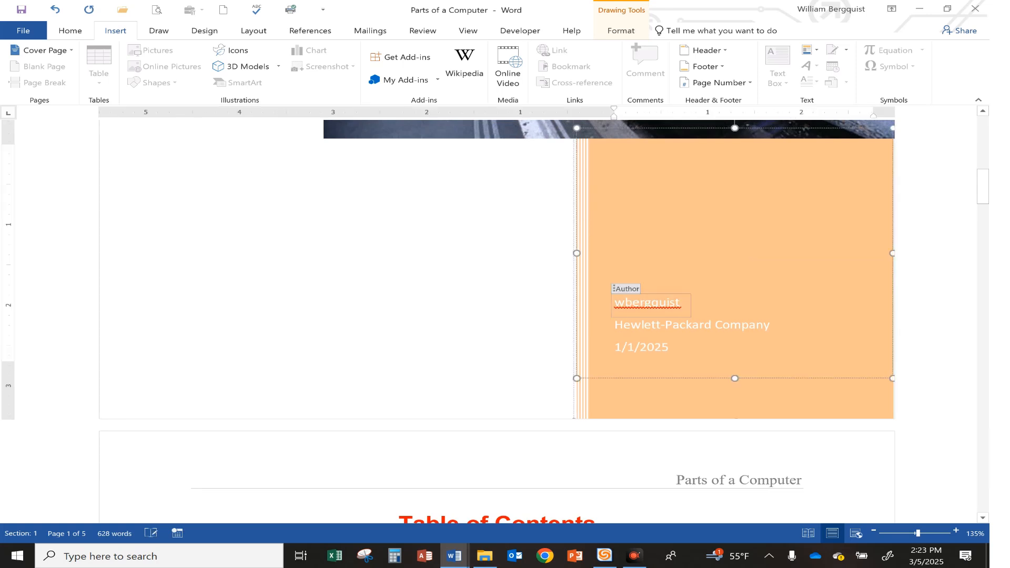
key(BackSpace)
key(BackSpace)
key(BackSpace)
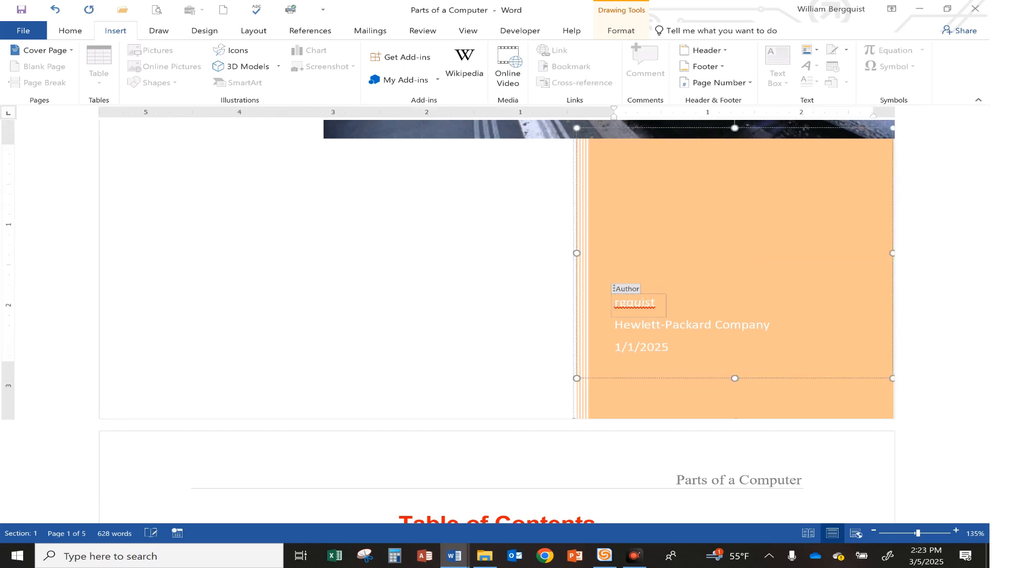
key(Delete)
key(Delete)
key(Delete)
key(Delete)
key(Delete)
key(Delete)
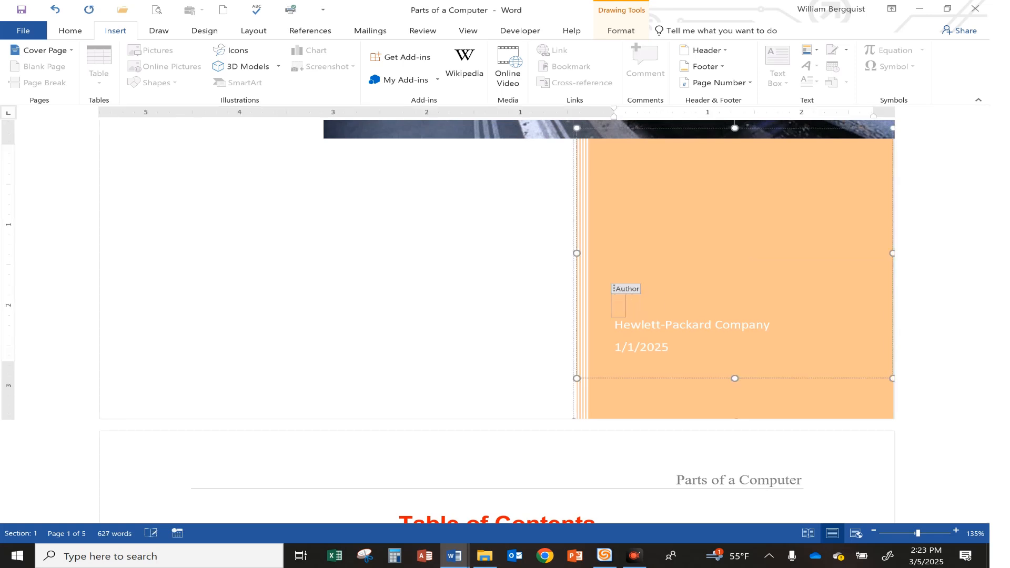
text(William B. Bergquist)
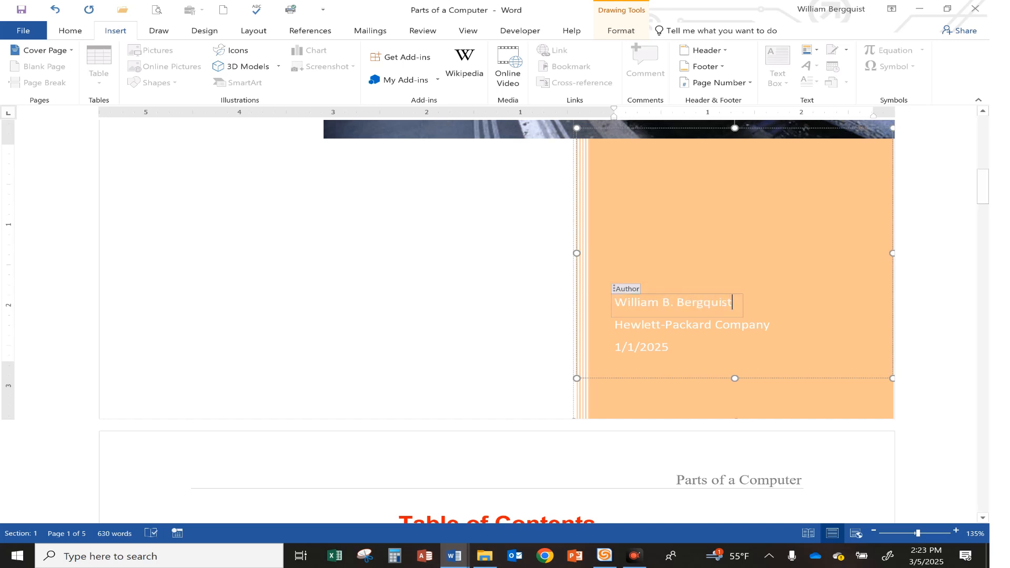
Return to the start of the document and zoom out to view all its pages together
key(ctrl+Home)
scroll(515, 407, down, 5)
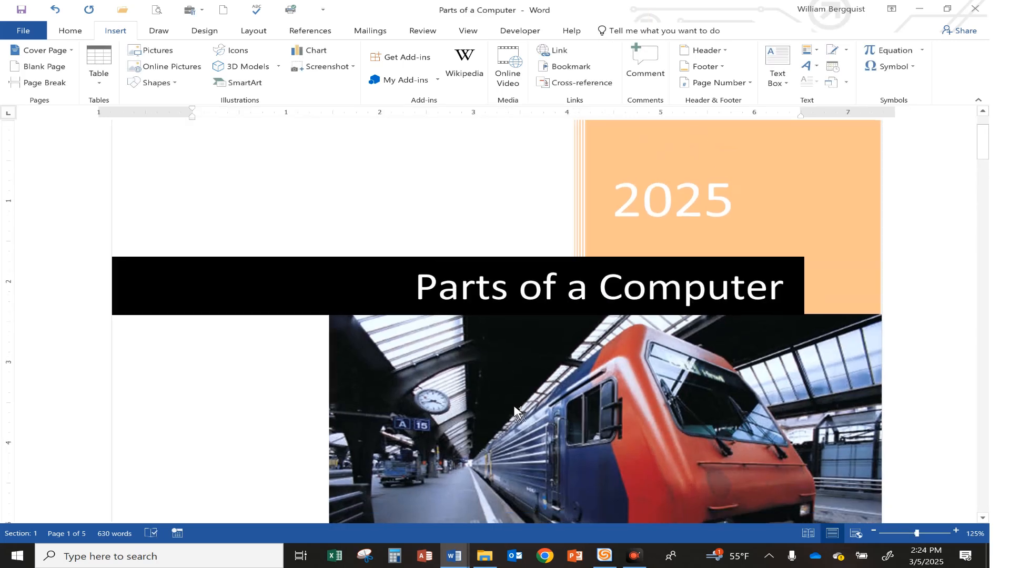
scroll(515, 407, down, 4)
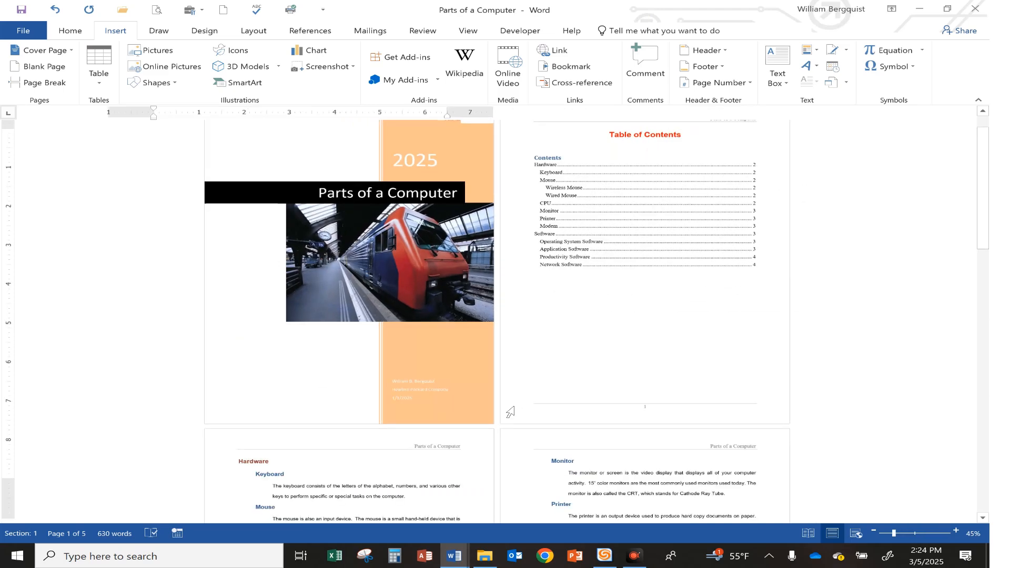
scroll(515, 411, down, 1)
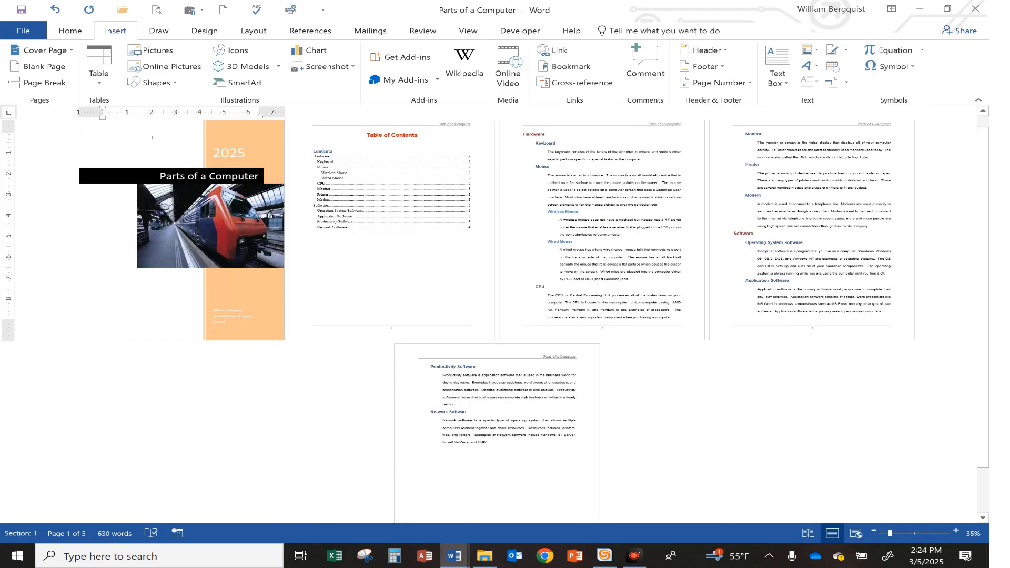
Follow the table of contents links to the CPU heading and the Wireless Mouse heading
scroll(514, 408, down, 2)
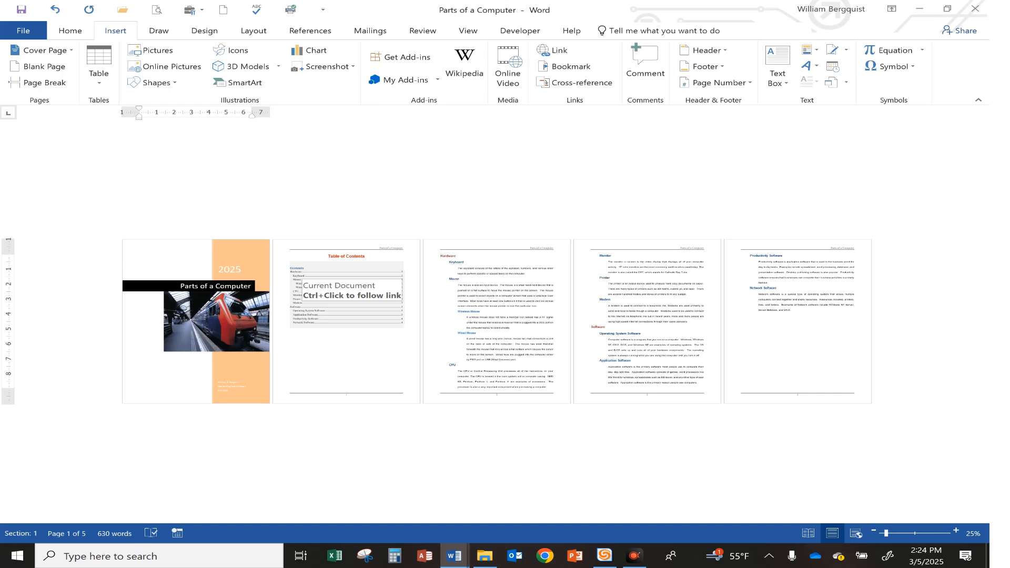
scroll(350, 308, up, 2)
click(399, 280)
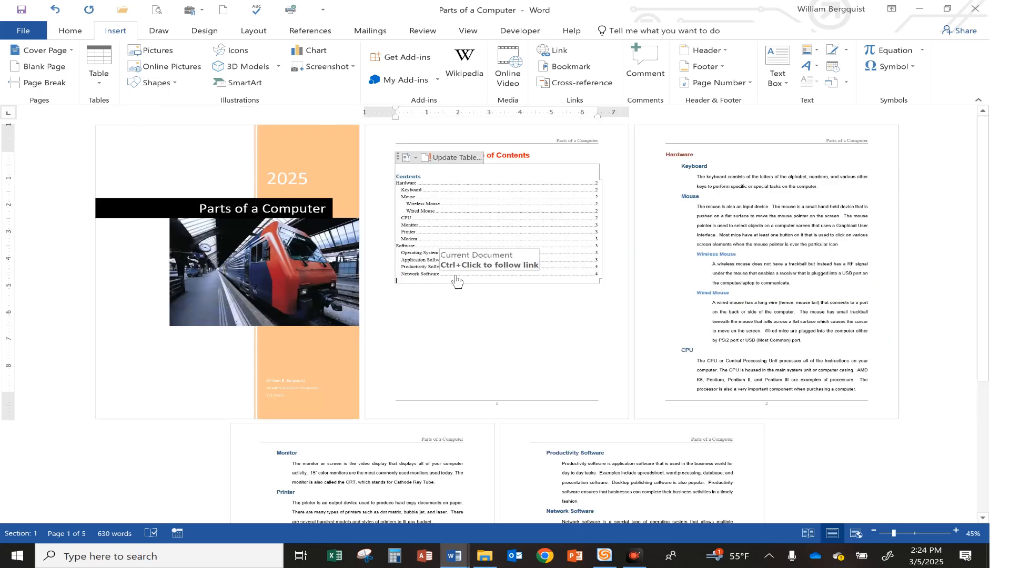
scroll(456, 281, up, 8)
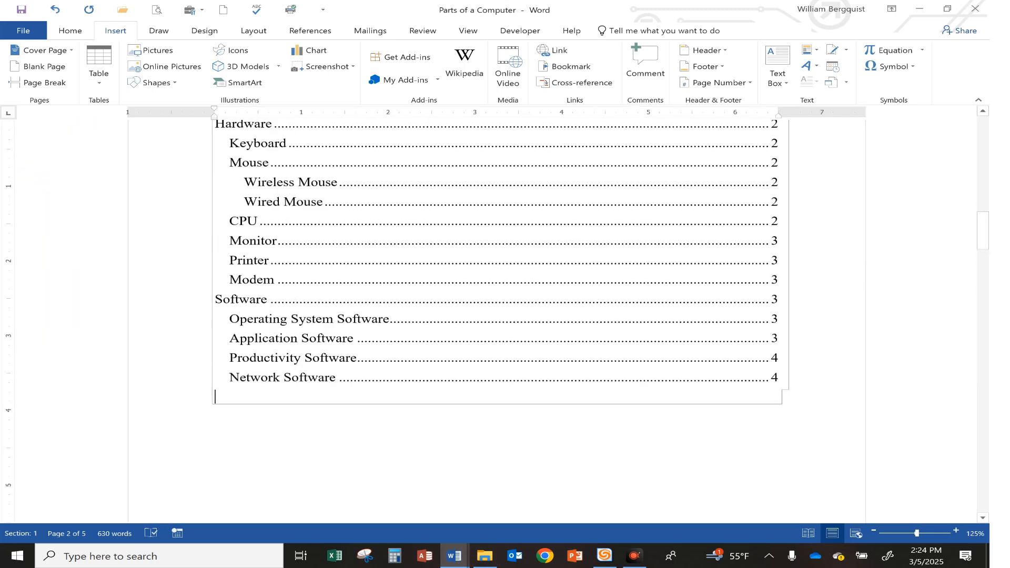
scroll(455, 281, up, 2)
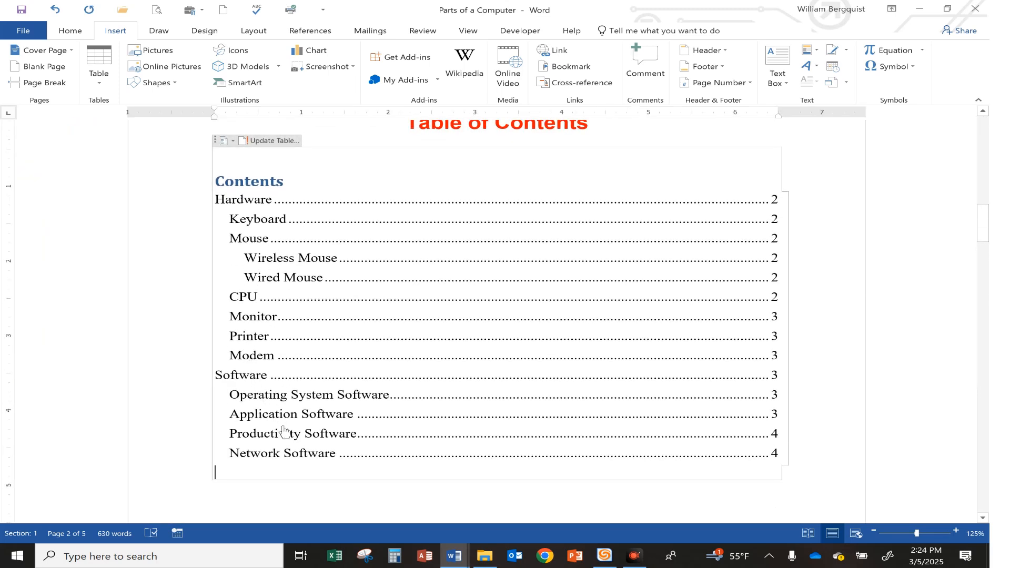
ctrl+click(250, 298)
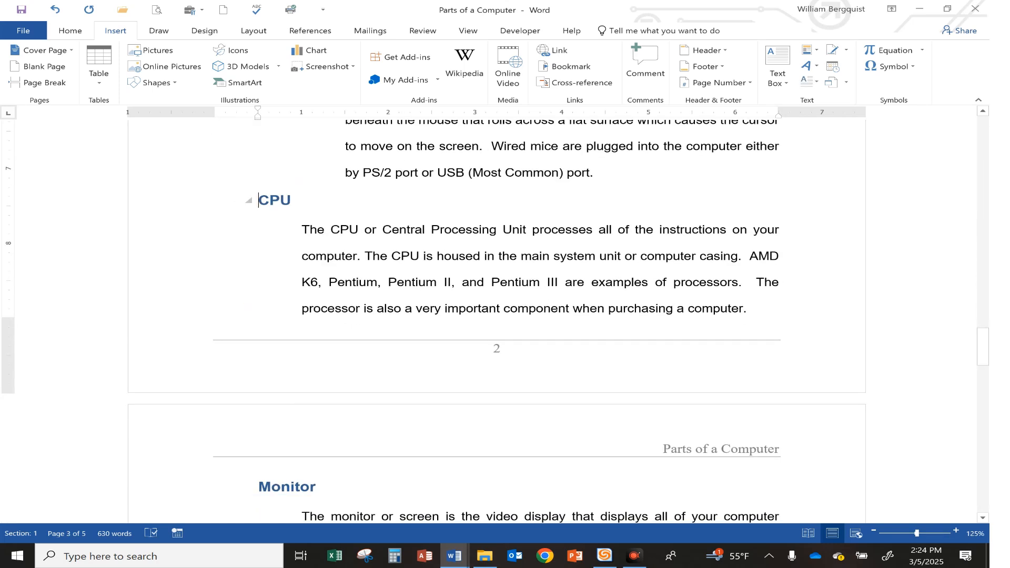
scroll(497, 316, up, 15)
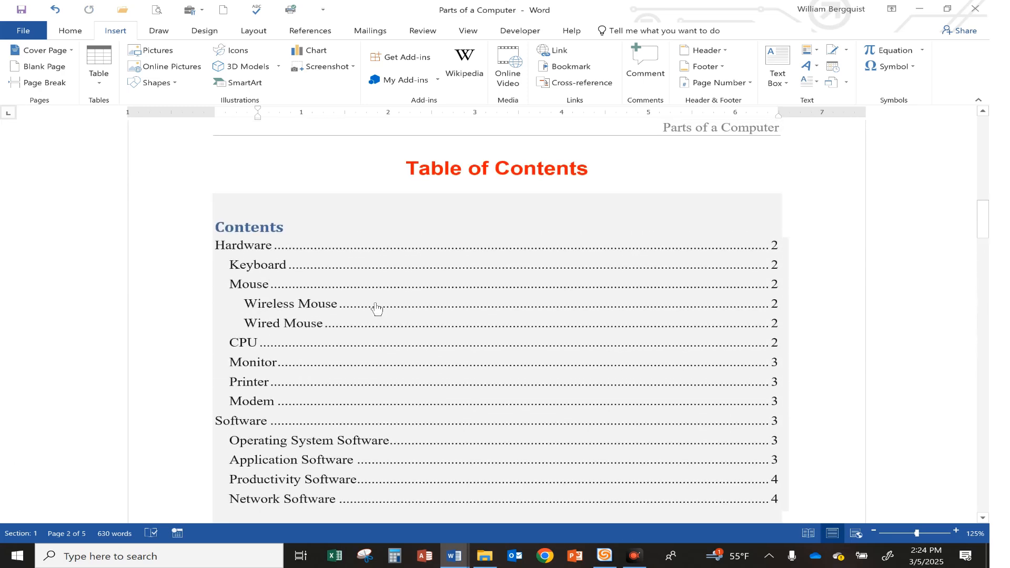
ctrl+click(266, 305)
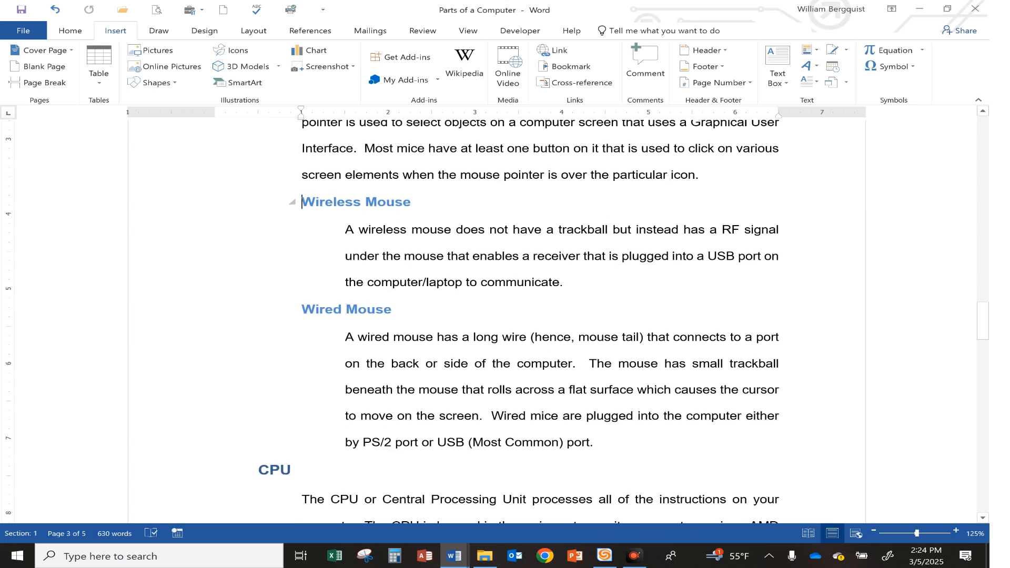
Close the formatted Parts of a Computer document without saving its changes
click(28, 30)
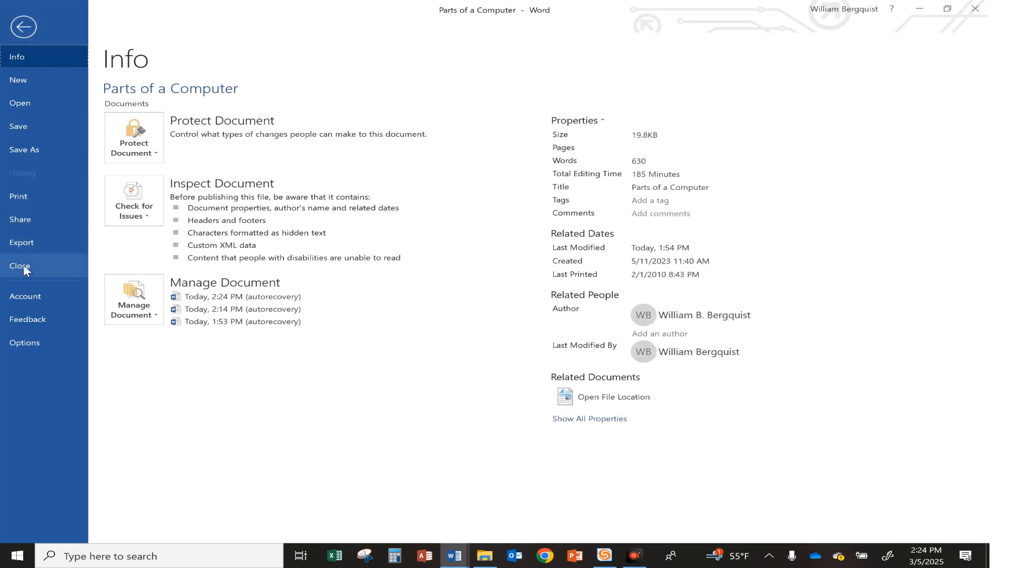
key(Escape)
key(ctrl+w)
click(493, 293)
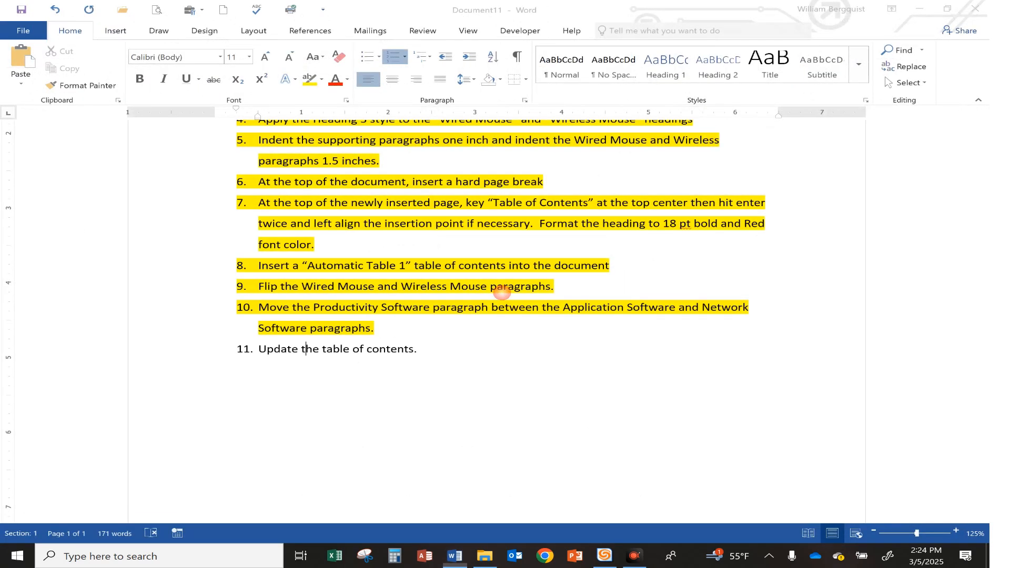
Reopen the Parts of a Computer document from the recent documents and view its unformatted text
click(23, 30)
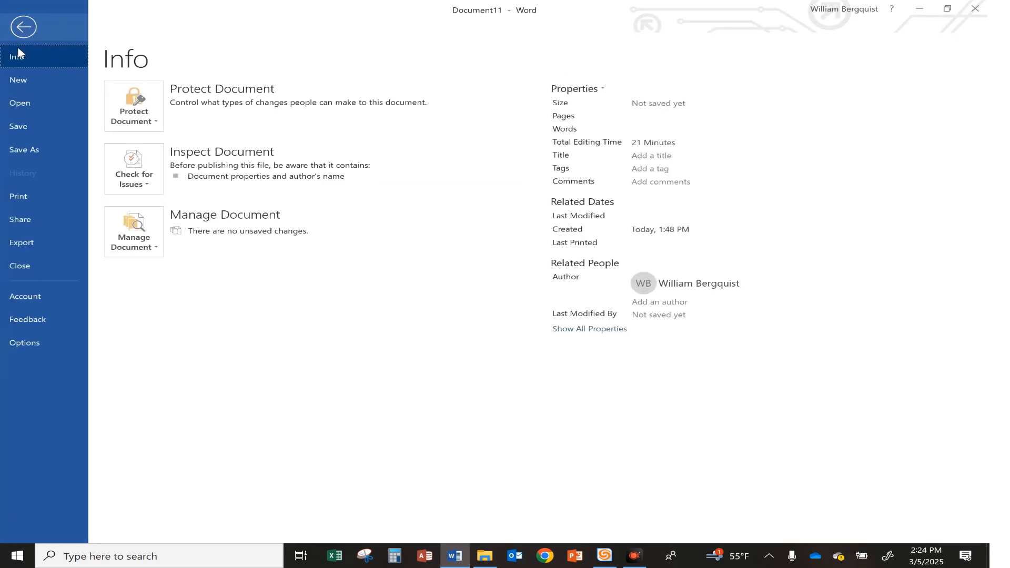
click(22, 103)
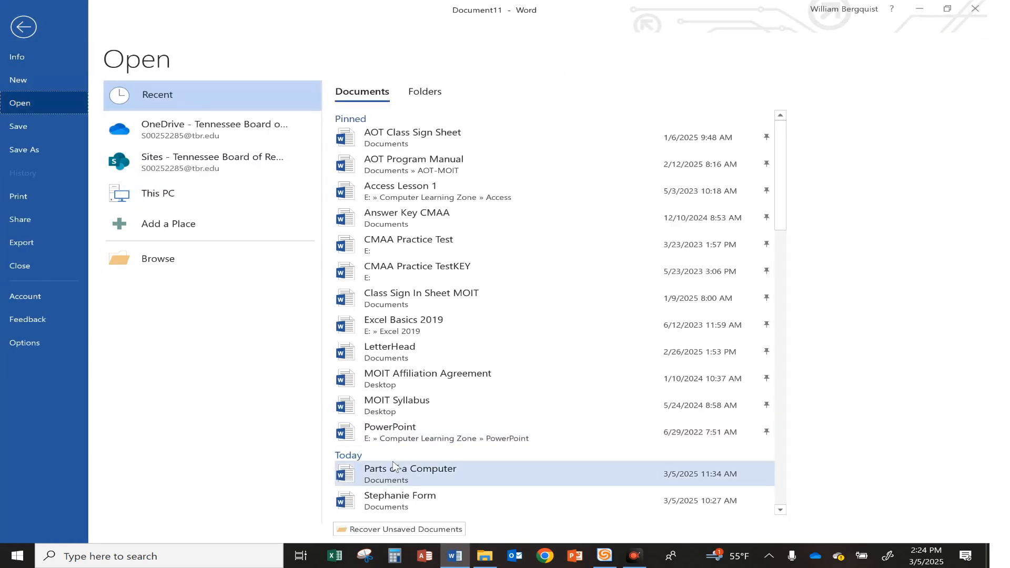
click(402, 473)
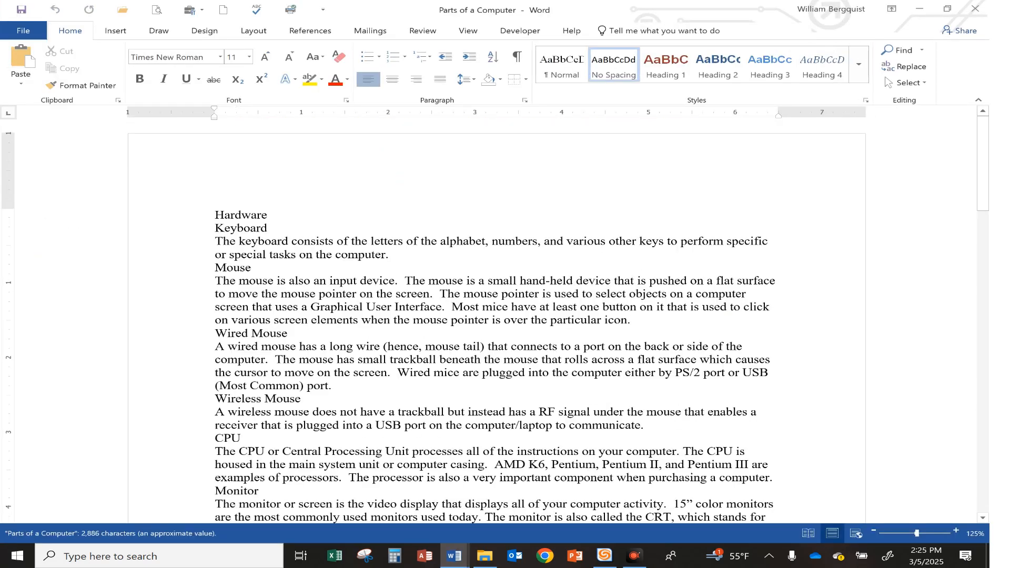
scroll(379, 346, down, 4)
scroll(379, 346, up, 4)
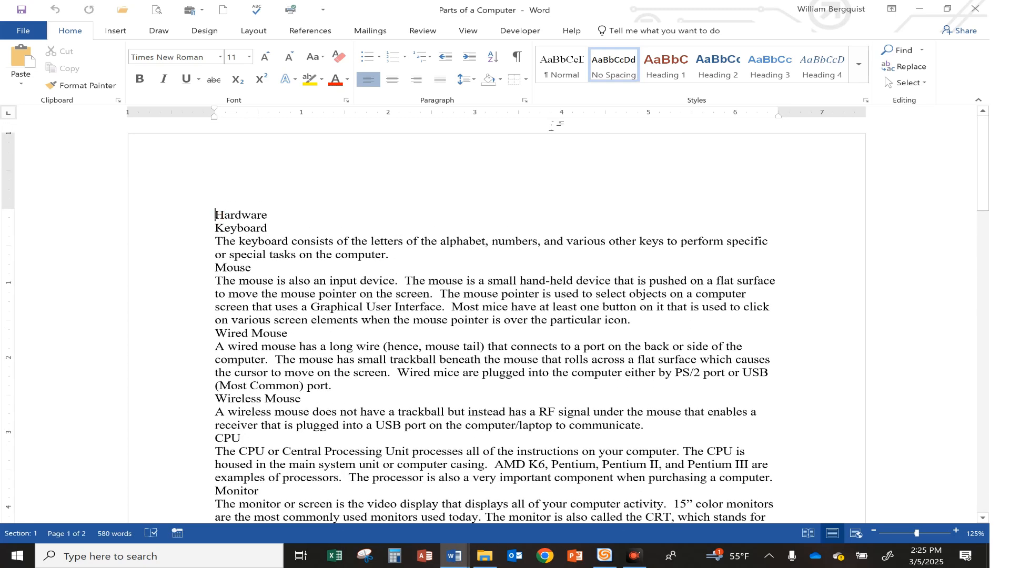
Insert a page break before the Hardware heading and return to the new blank first page
key(ctrl+Return)
scroll(478, 281, up, 10)
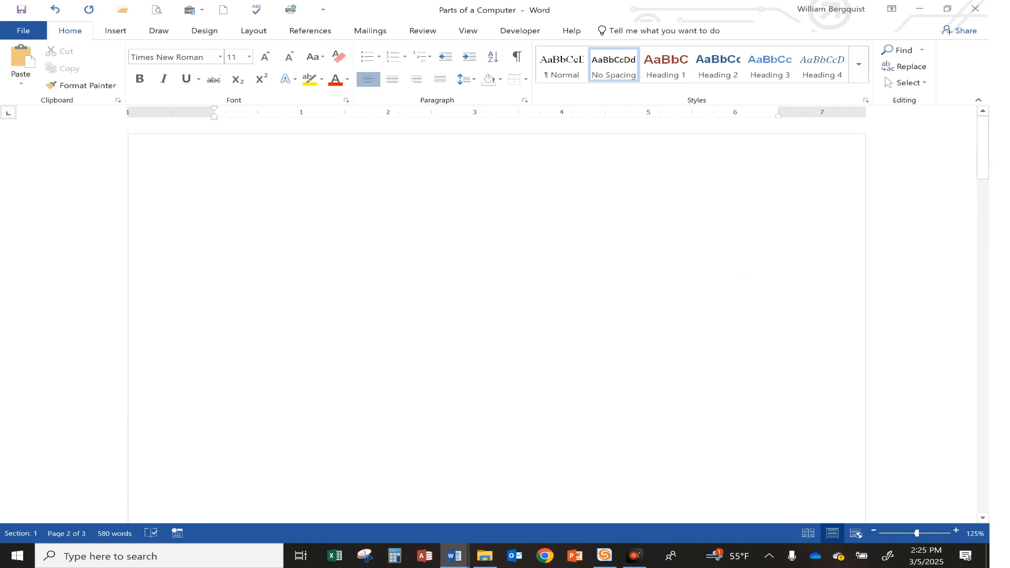
click(360, 187)
Try to insert an Automatic Table 1 table of contents into the document without heading styles
click(311, 30)
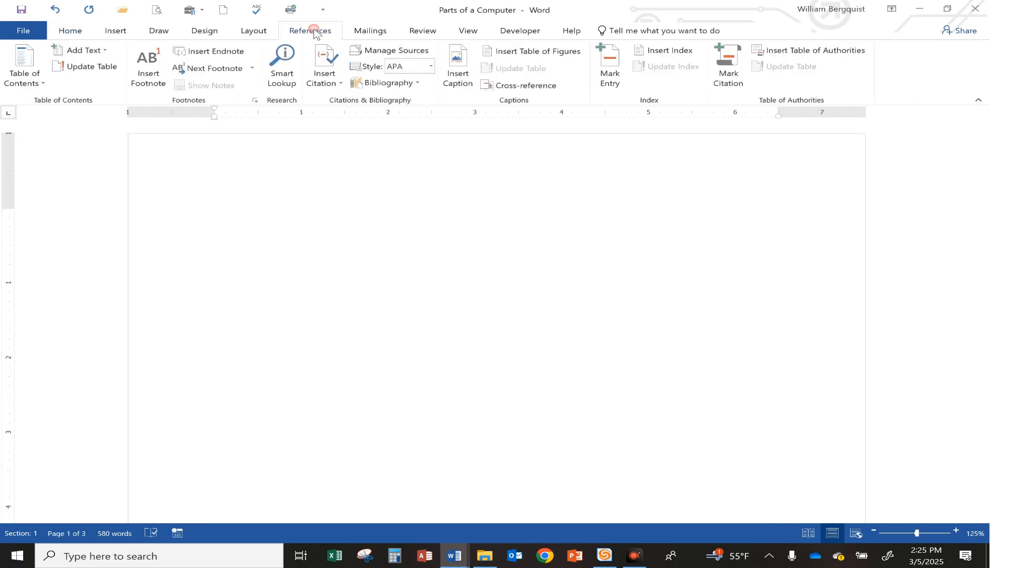
click(30, 70)
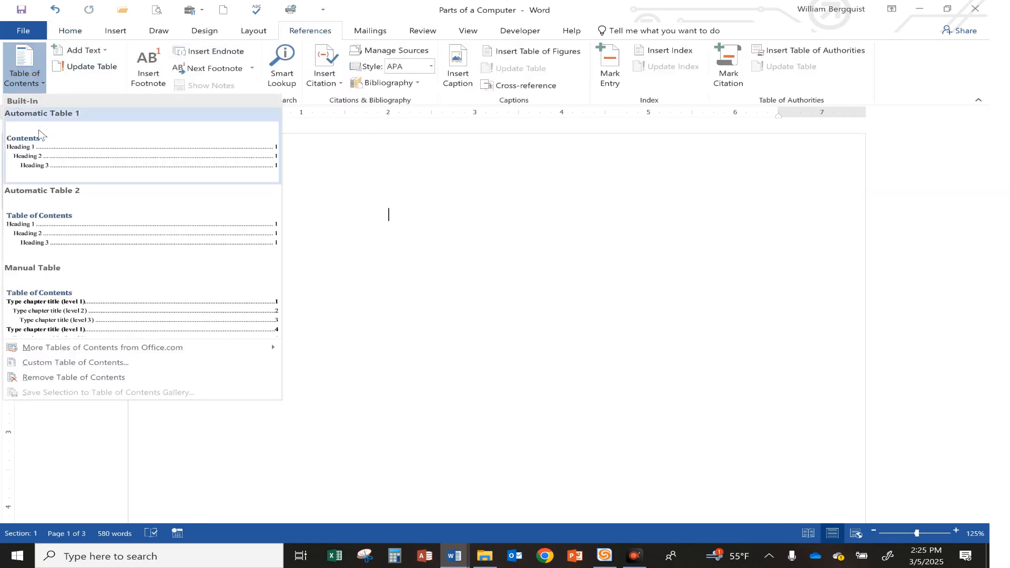
click(40, 134)
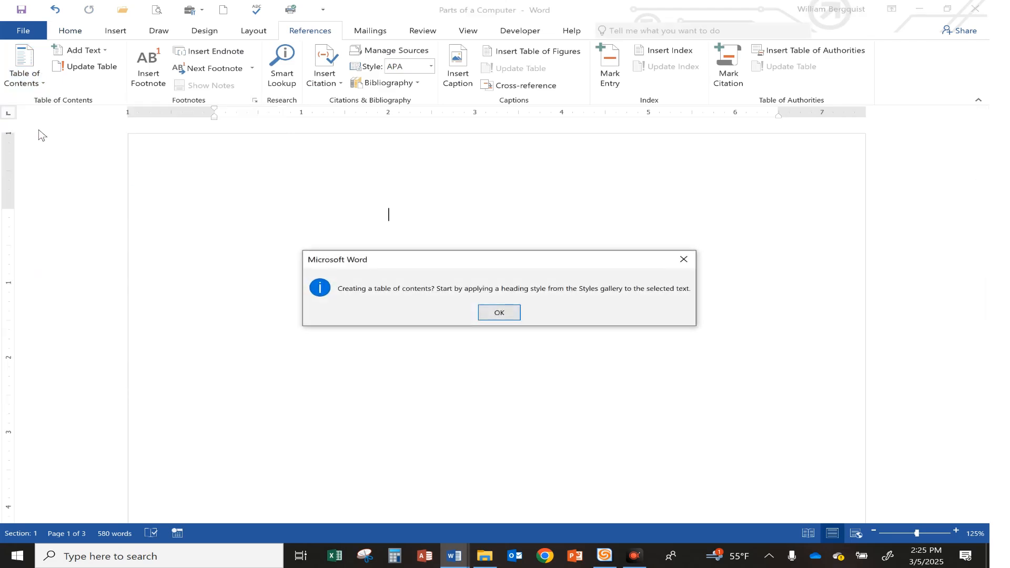
click(499, 313)
scroll(496, 321, up, 3)
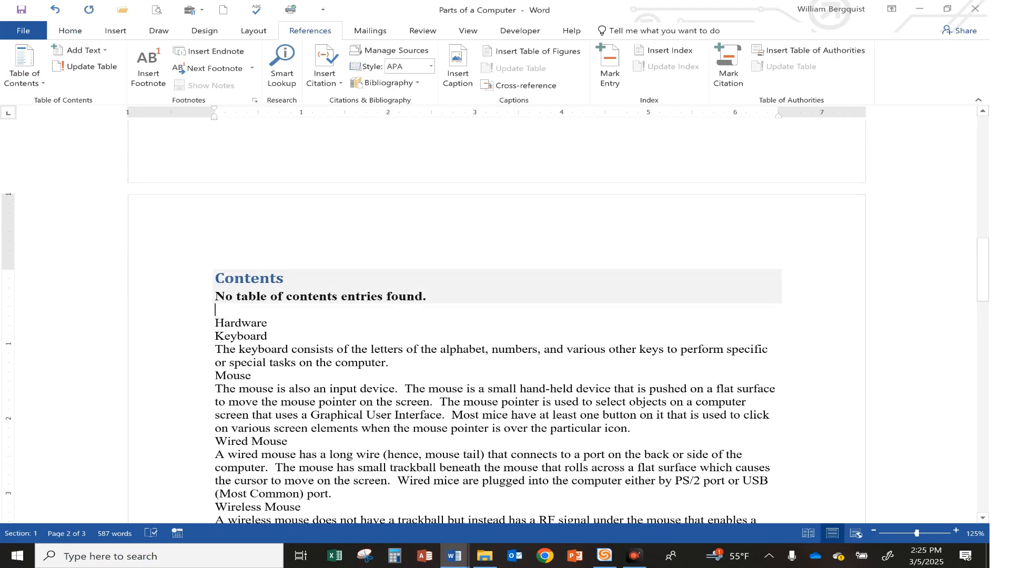
Undo the table of contents and page break insertions to restore the original text
key(BackSpace)
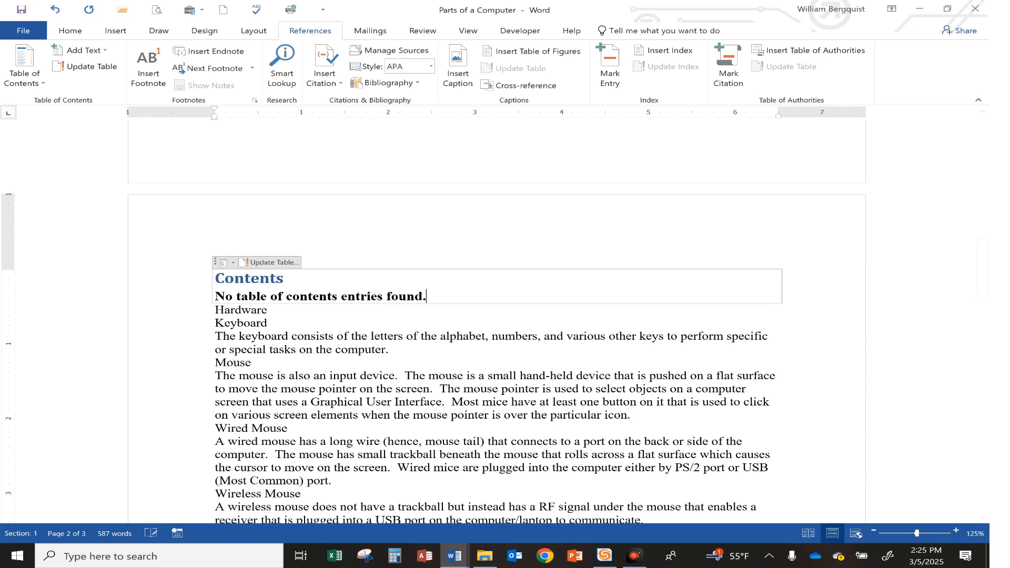
key(shift+Home)
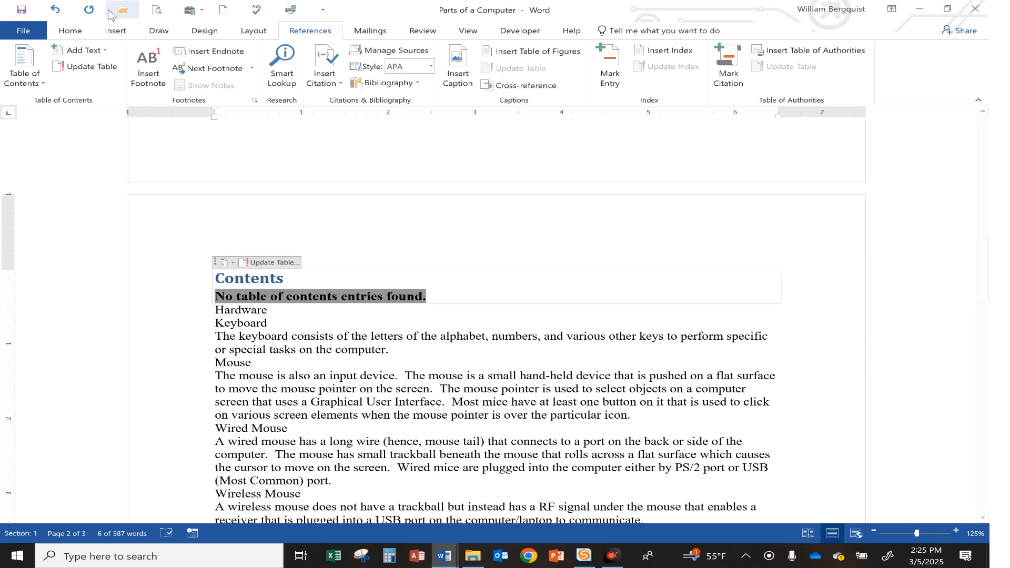
click(55, 10)
click(55, 10)
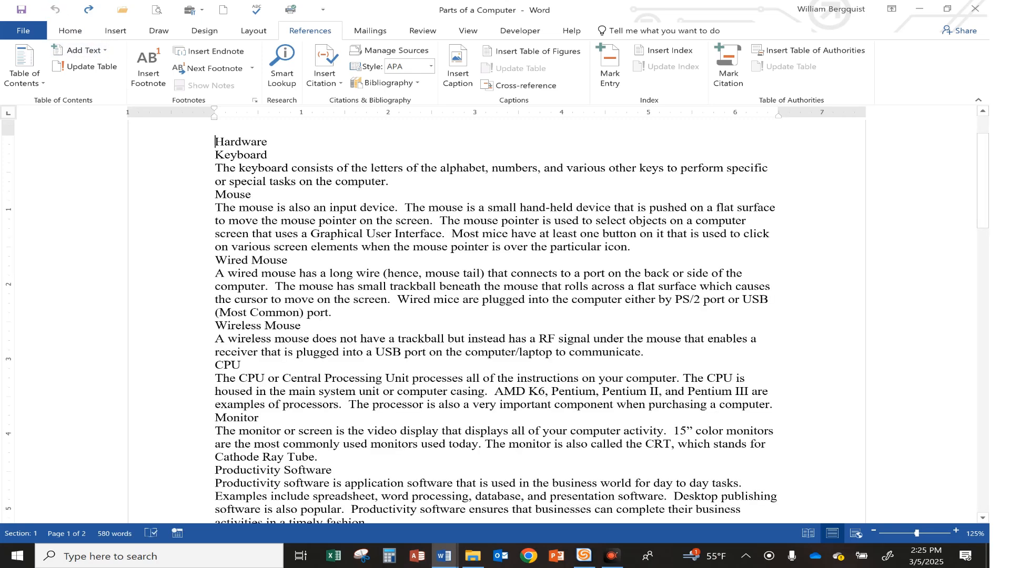
scroll(496, 321, up, 2)
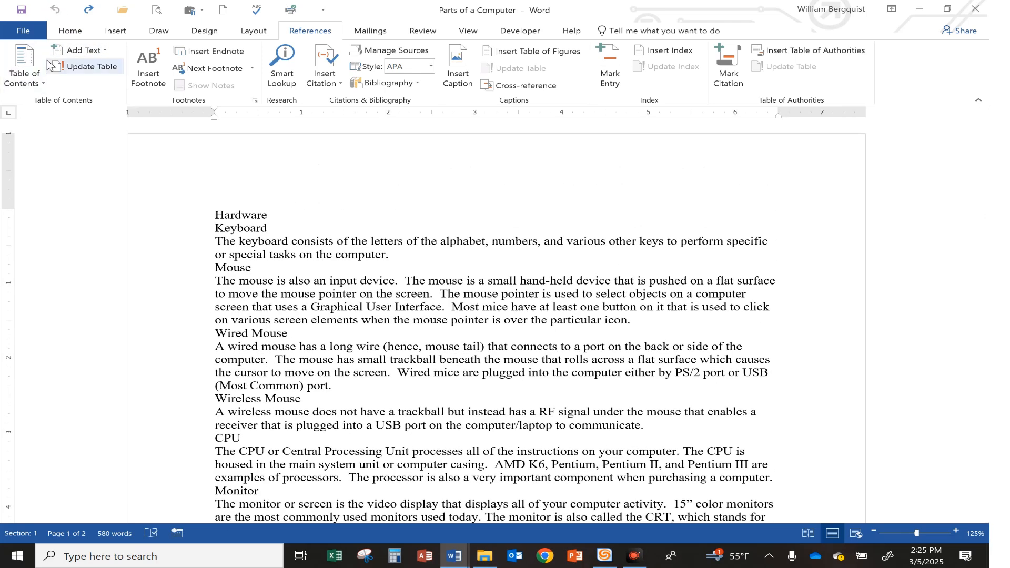
Start a custom table of contents and choose the Formal format
click(29, 68)
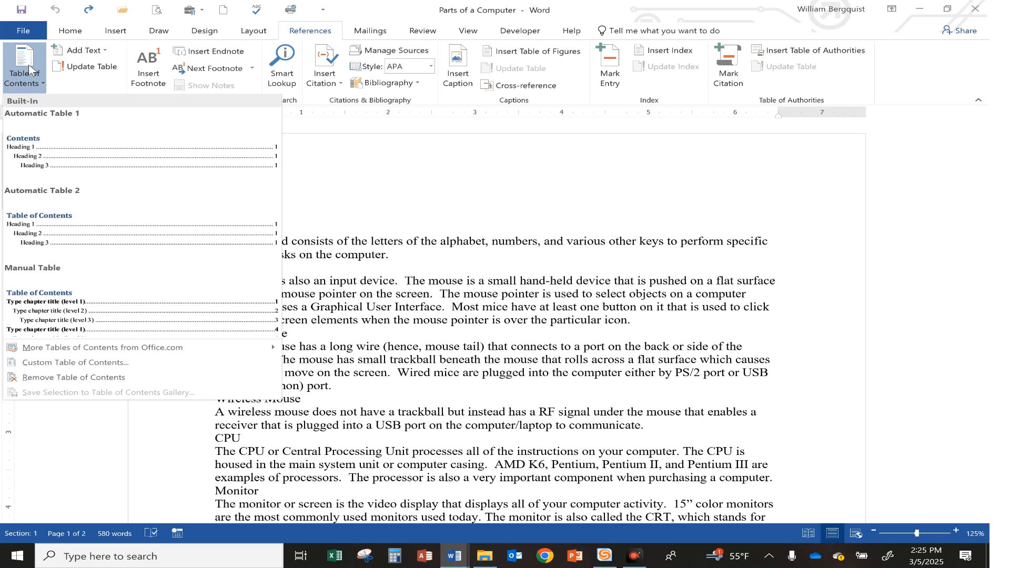
click(78, 368)
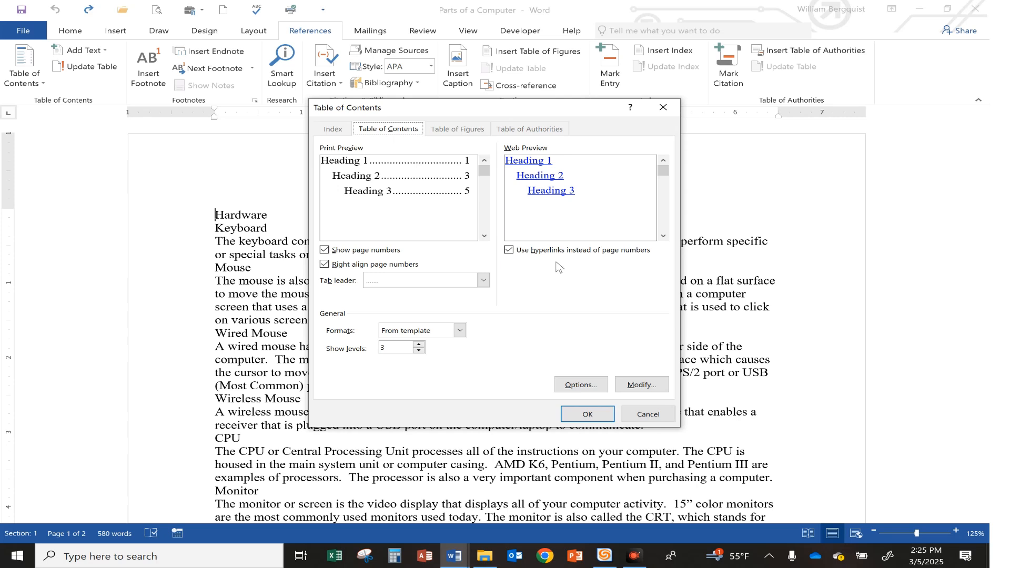
click(396, 334)
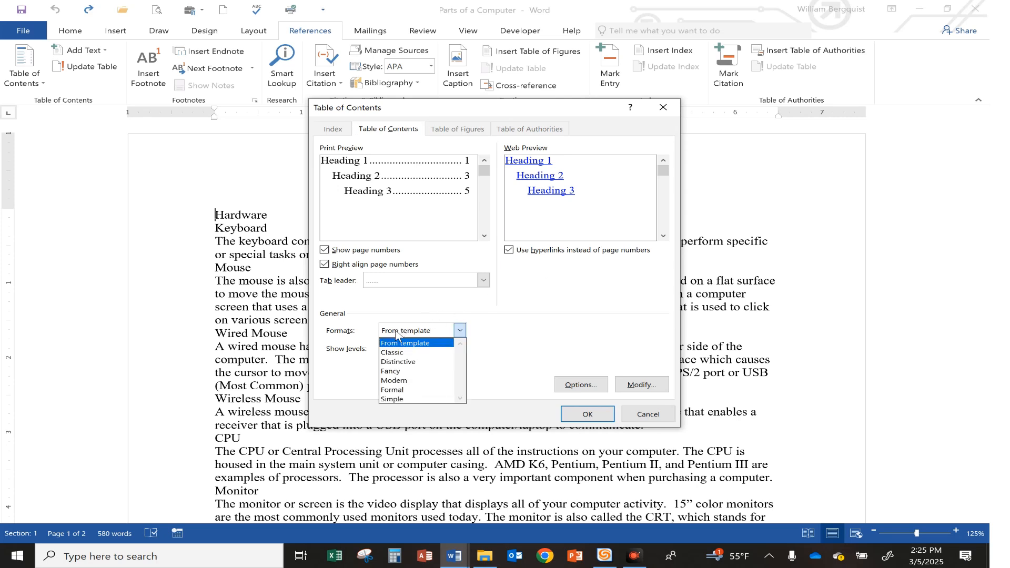
click(397, 391)
Clear the TOC levels assigned to Heading 1, Heading 2 and Heading 3 in the table of contents options
click(580, 384)
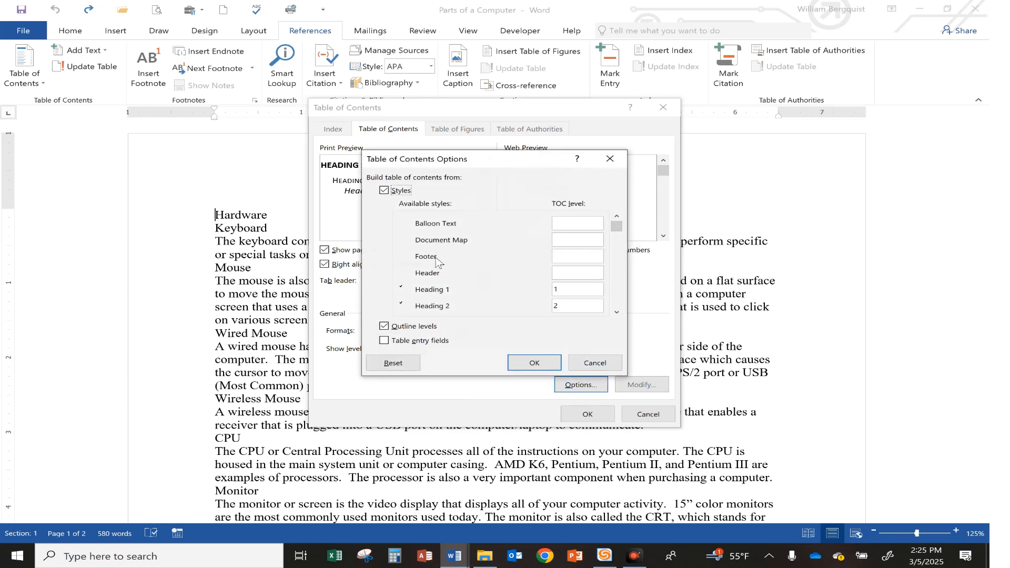
click(616, 312)
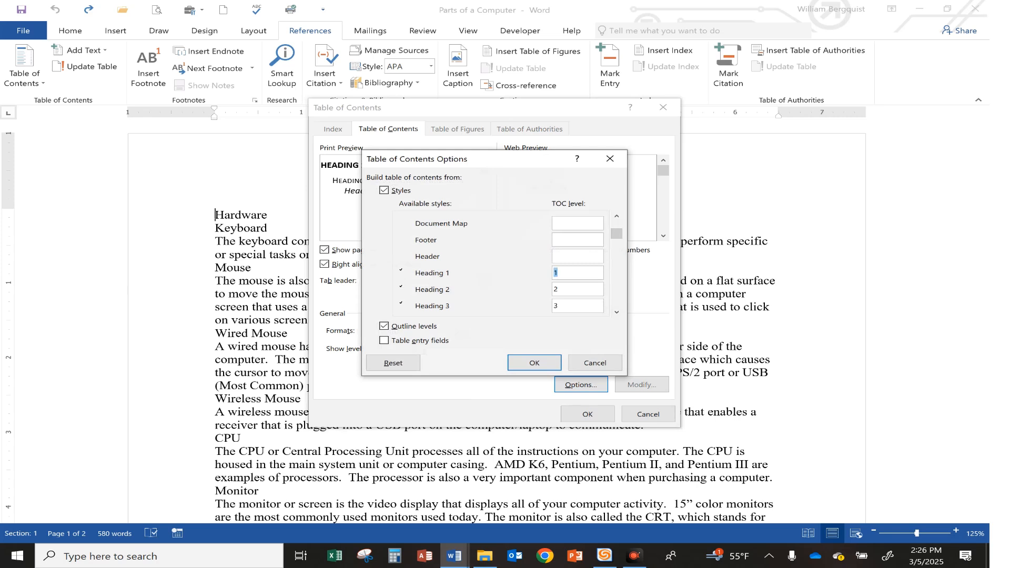
key(BackSpace)
drag(561, 290, 537, 288)
key(BackSpace)
key(BackSpace)
drag(616, 237, 617, 310)
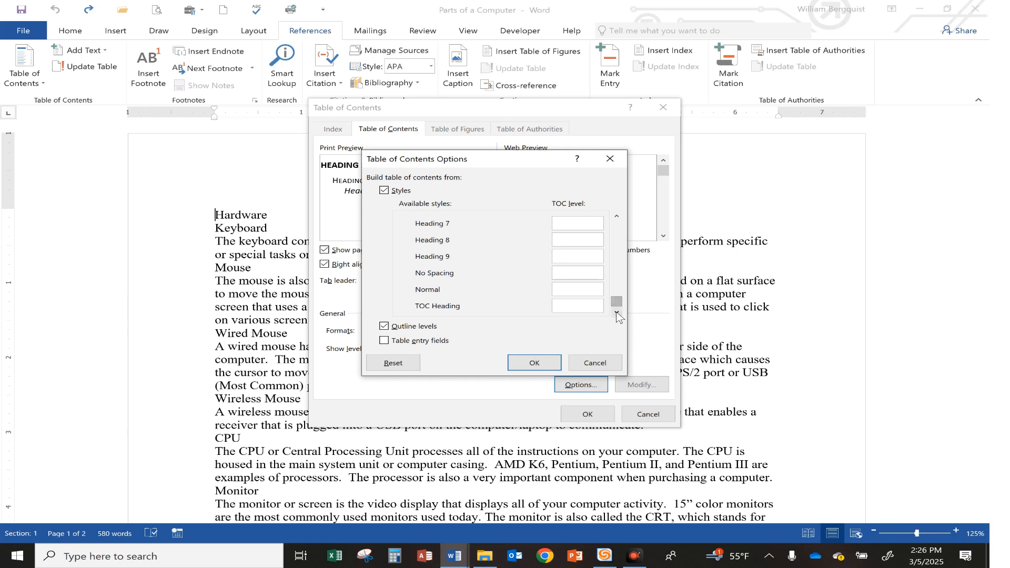
Look through the styles available for TOC levels, and cancel the options and the custom table of contents
click(616, 216)
scroll(617, 216, up, 3)
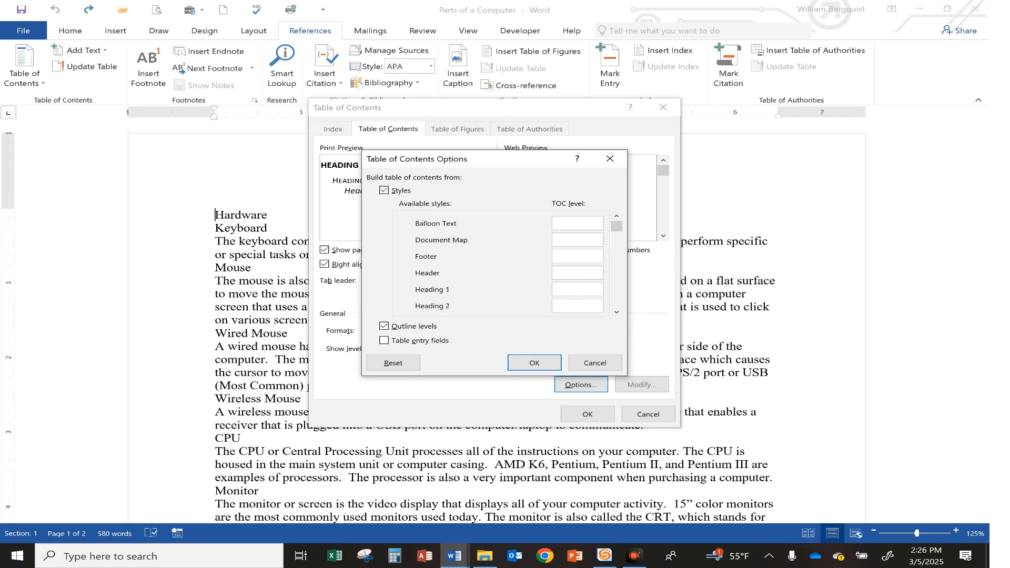
click(617, 311)
click(617, 312)
click(617, 311)
click(616, 311)
click(616, 311)
click(616, 312)
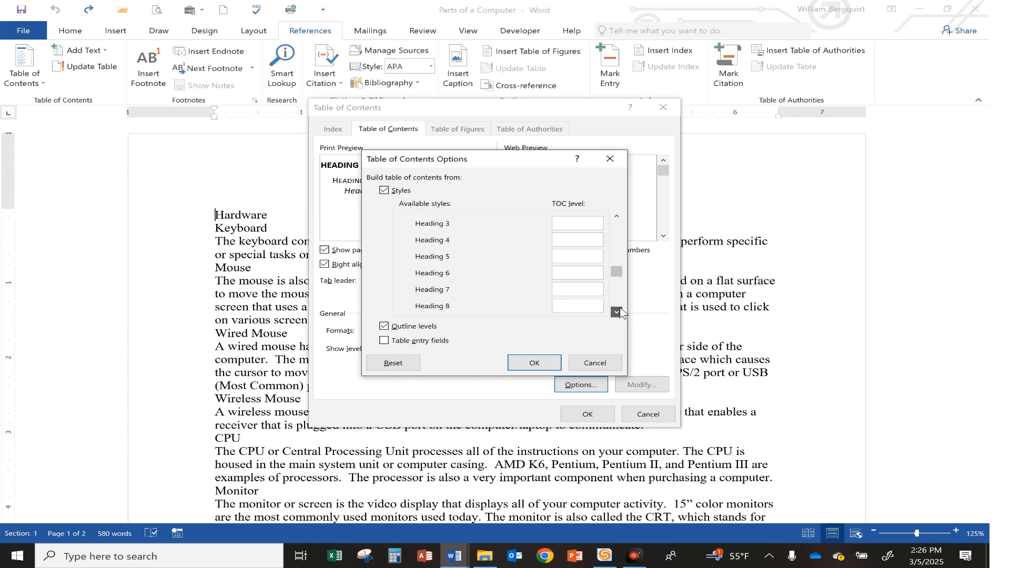
click(617, 312)
click(617, 311)
click(617, 312)
click(616, 312)
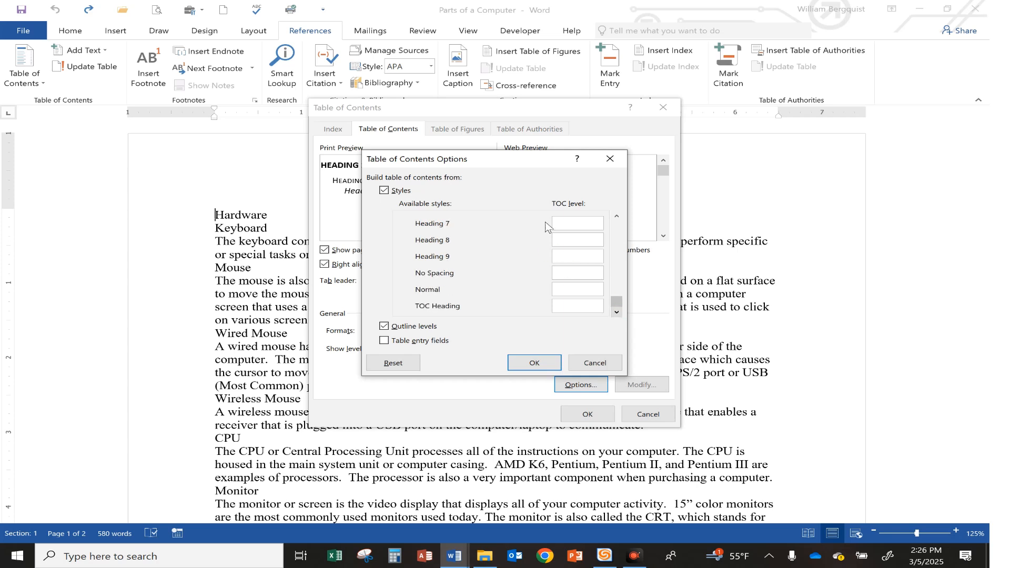
click(593, 362)
click(641, 418)
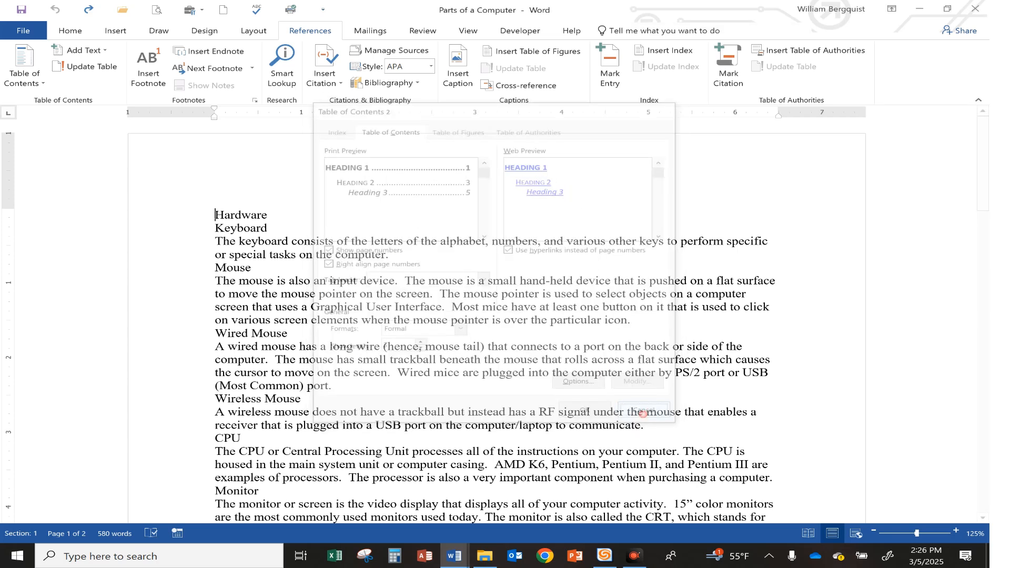